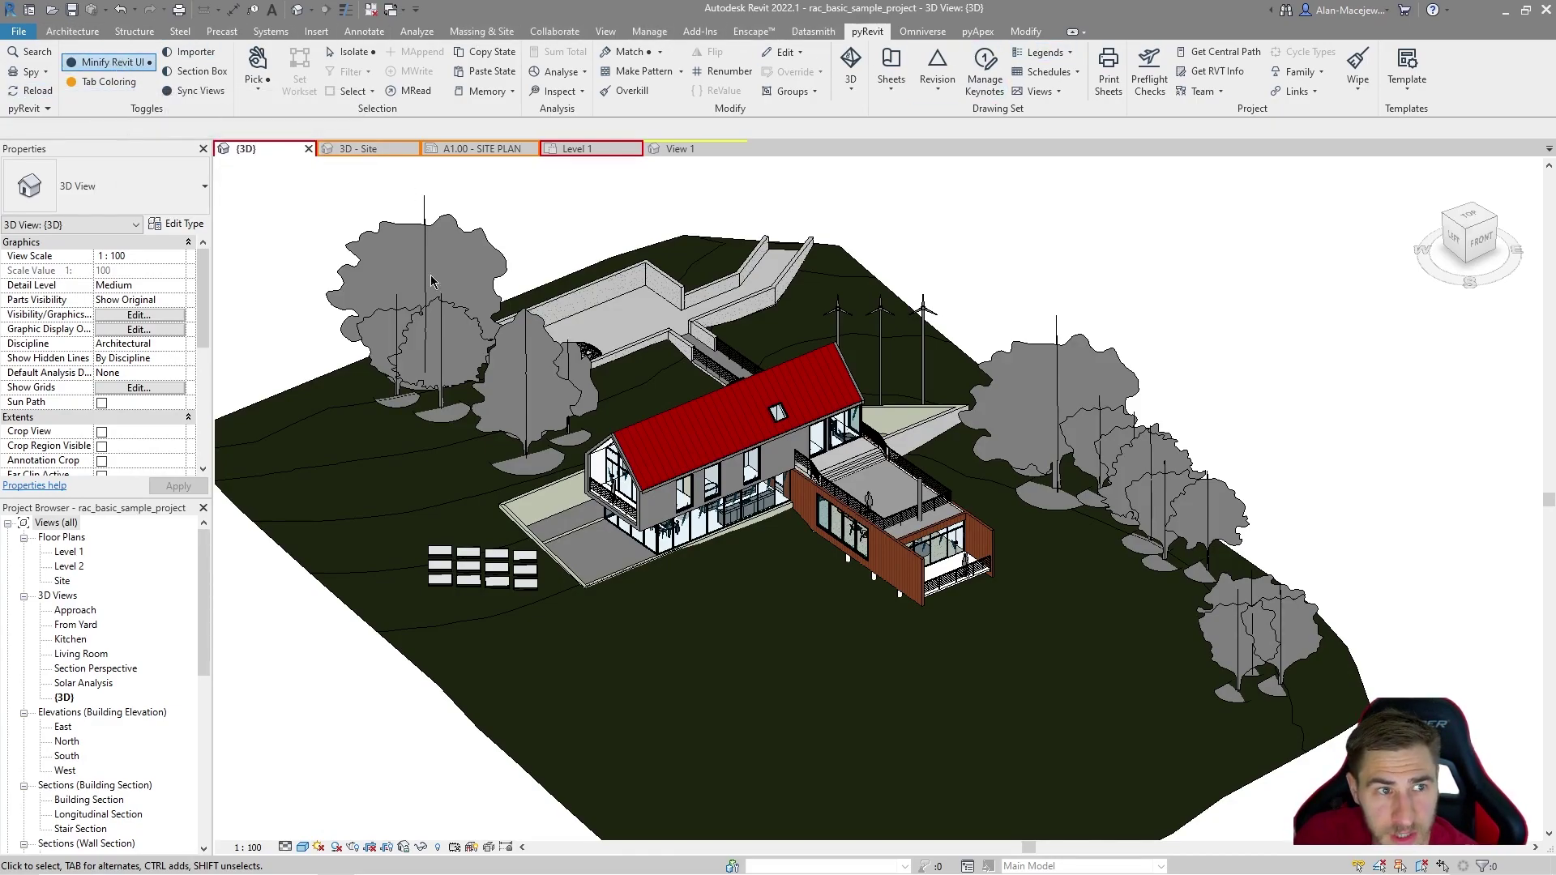
Toggle the pyRevit Minify Revit UI button off and back on, then expand the pyRevit panel
click(111, 63)
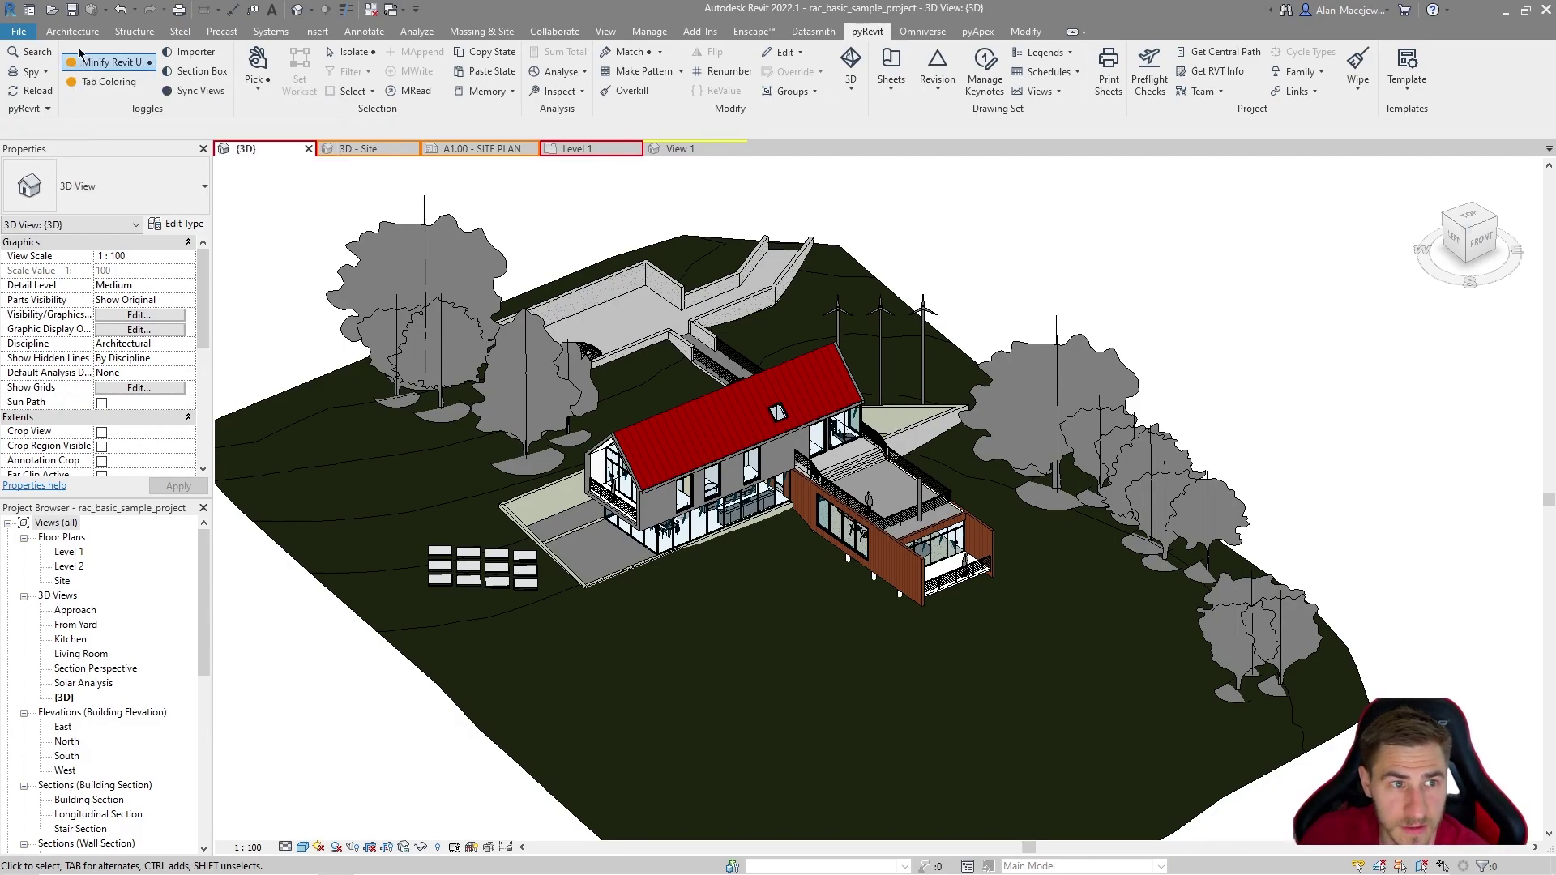
right_click(104, 63)
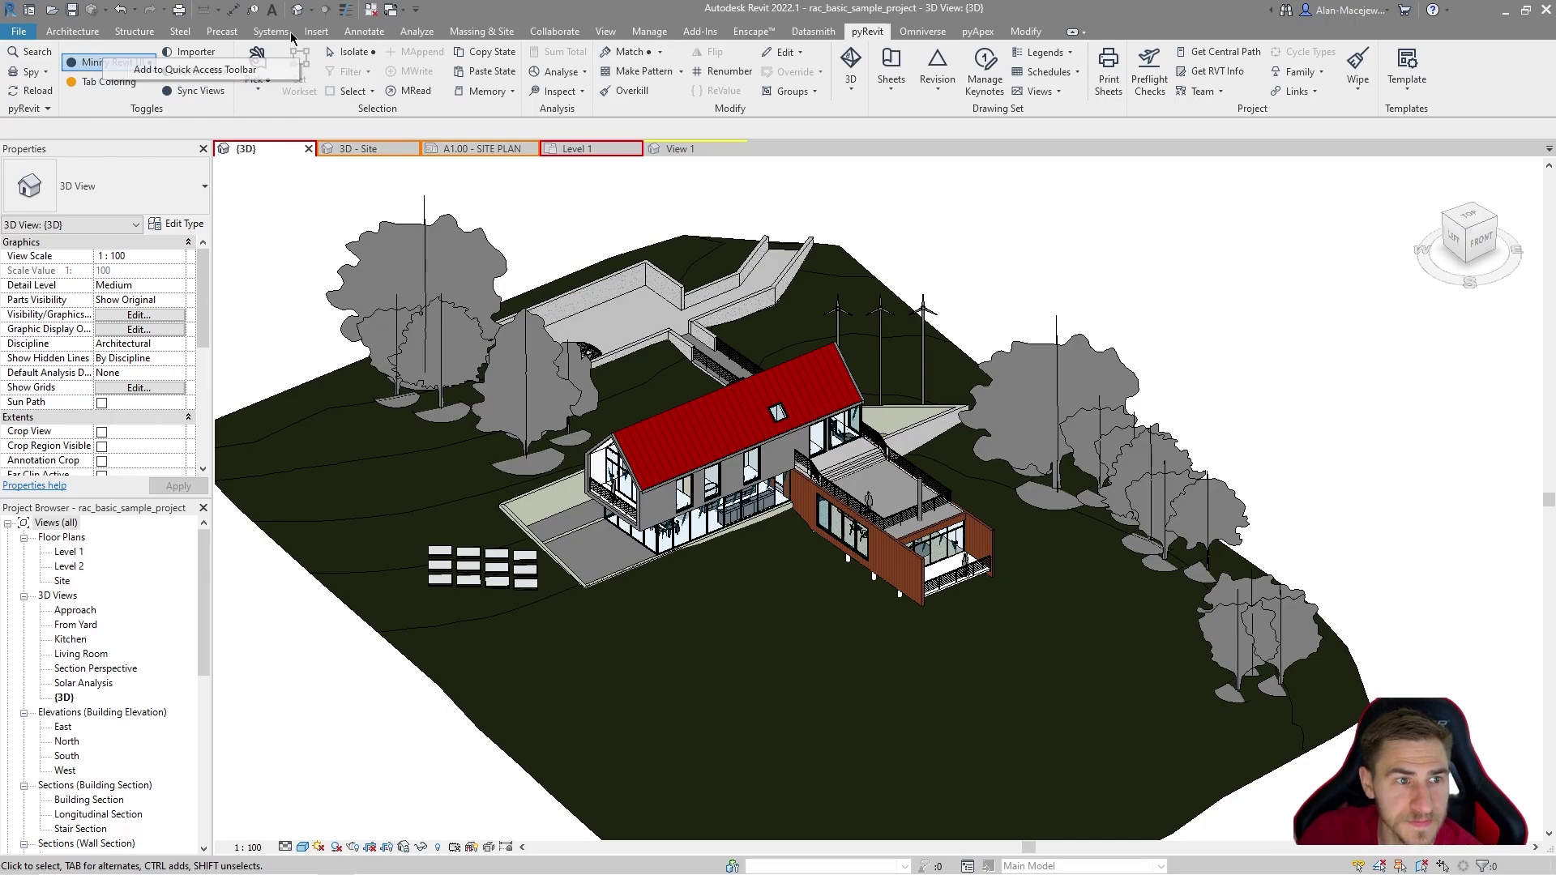
click(103, 64)
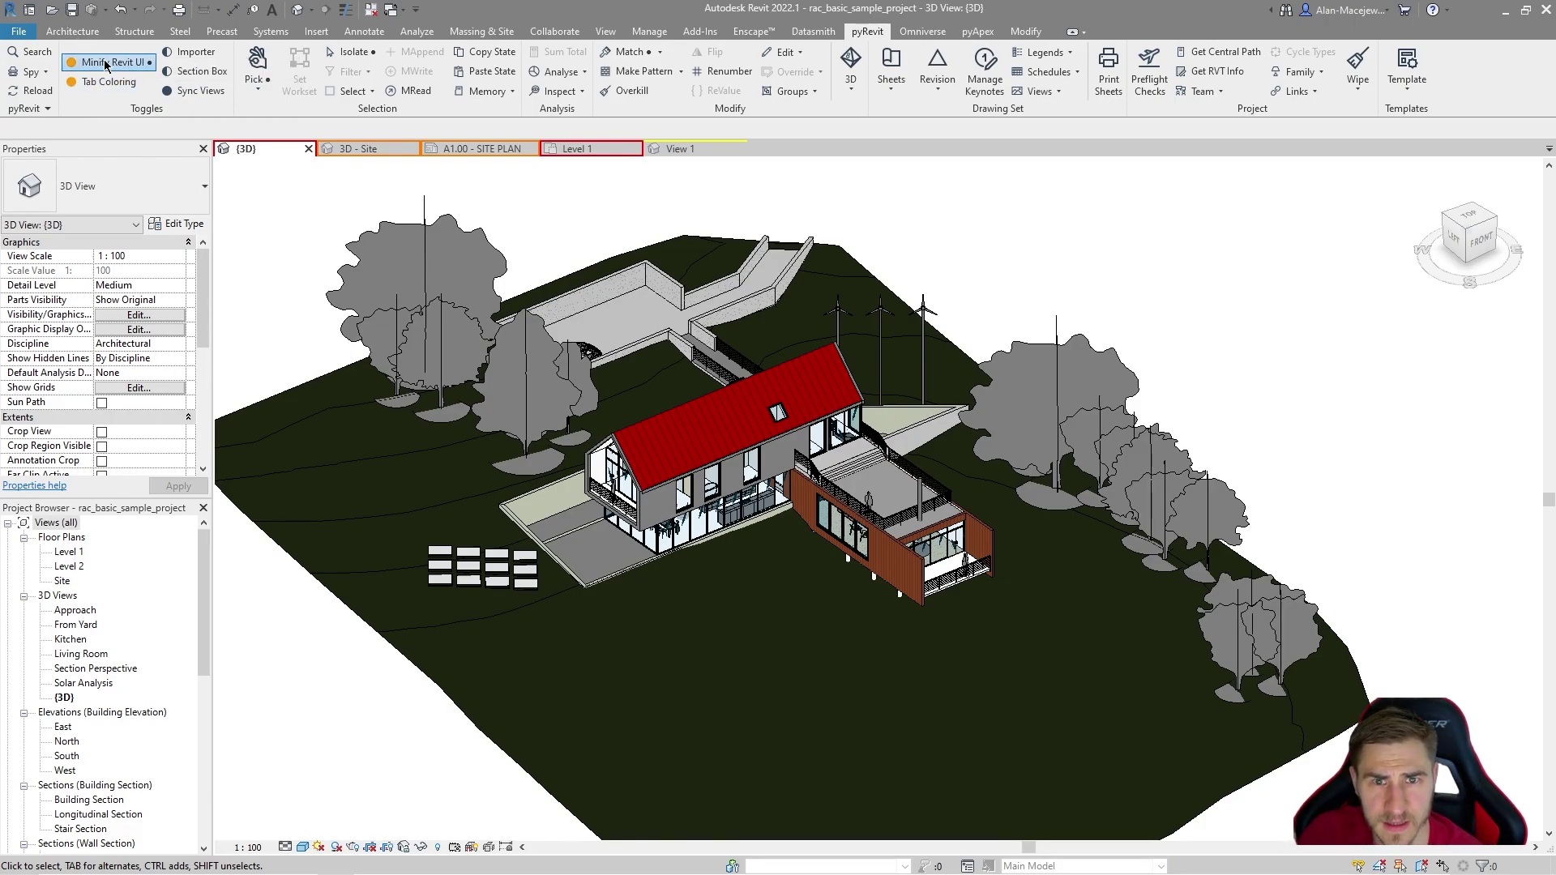
click(105, 64)
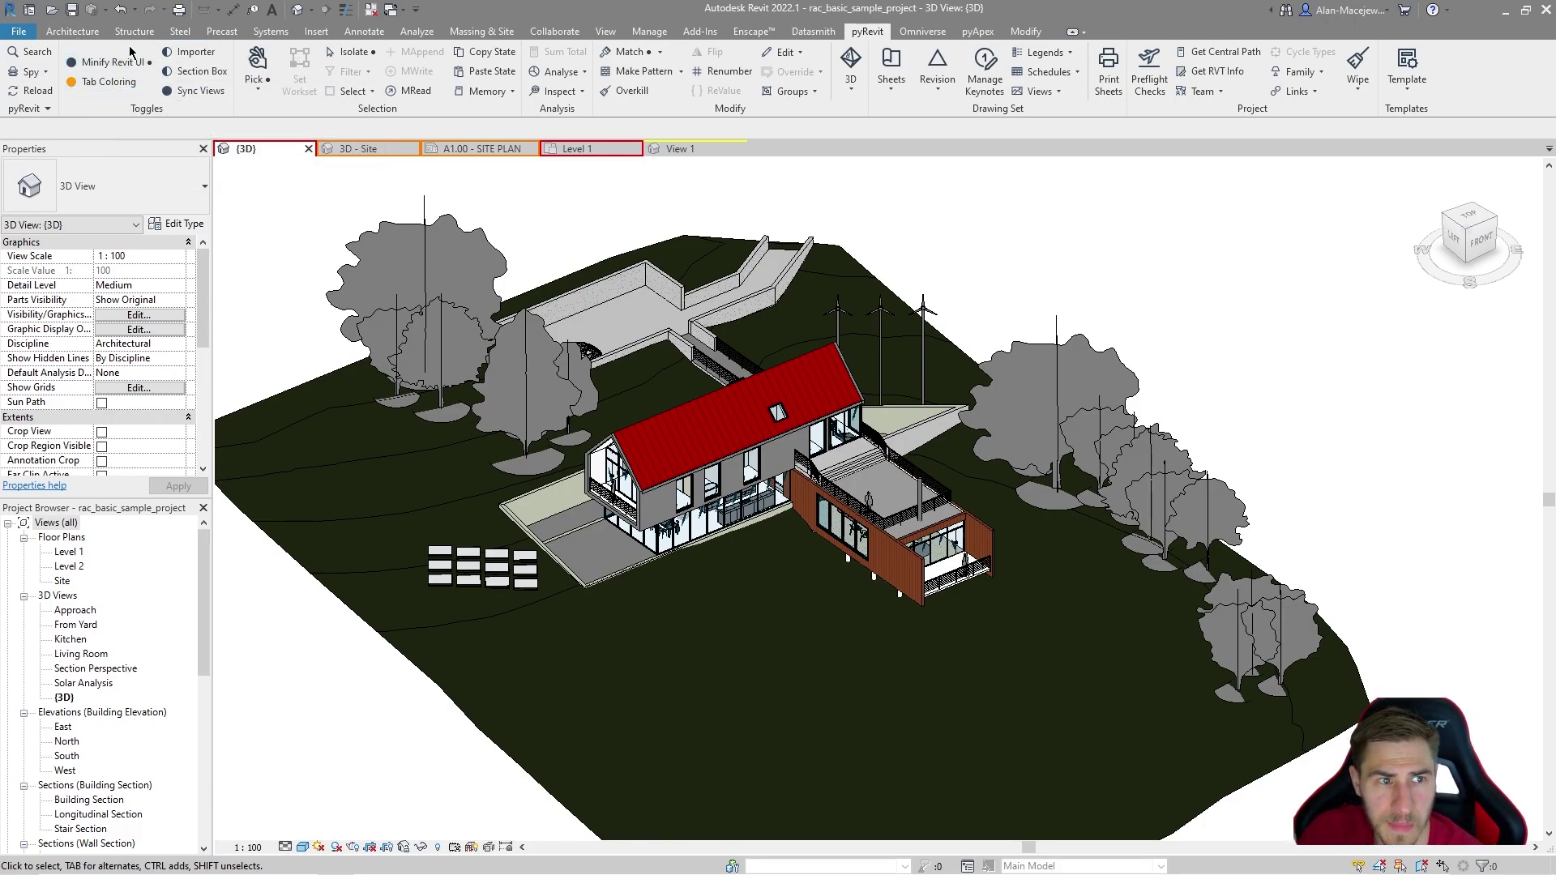
click(28, 107)
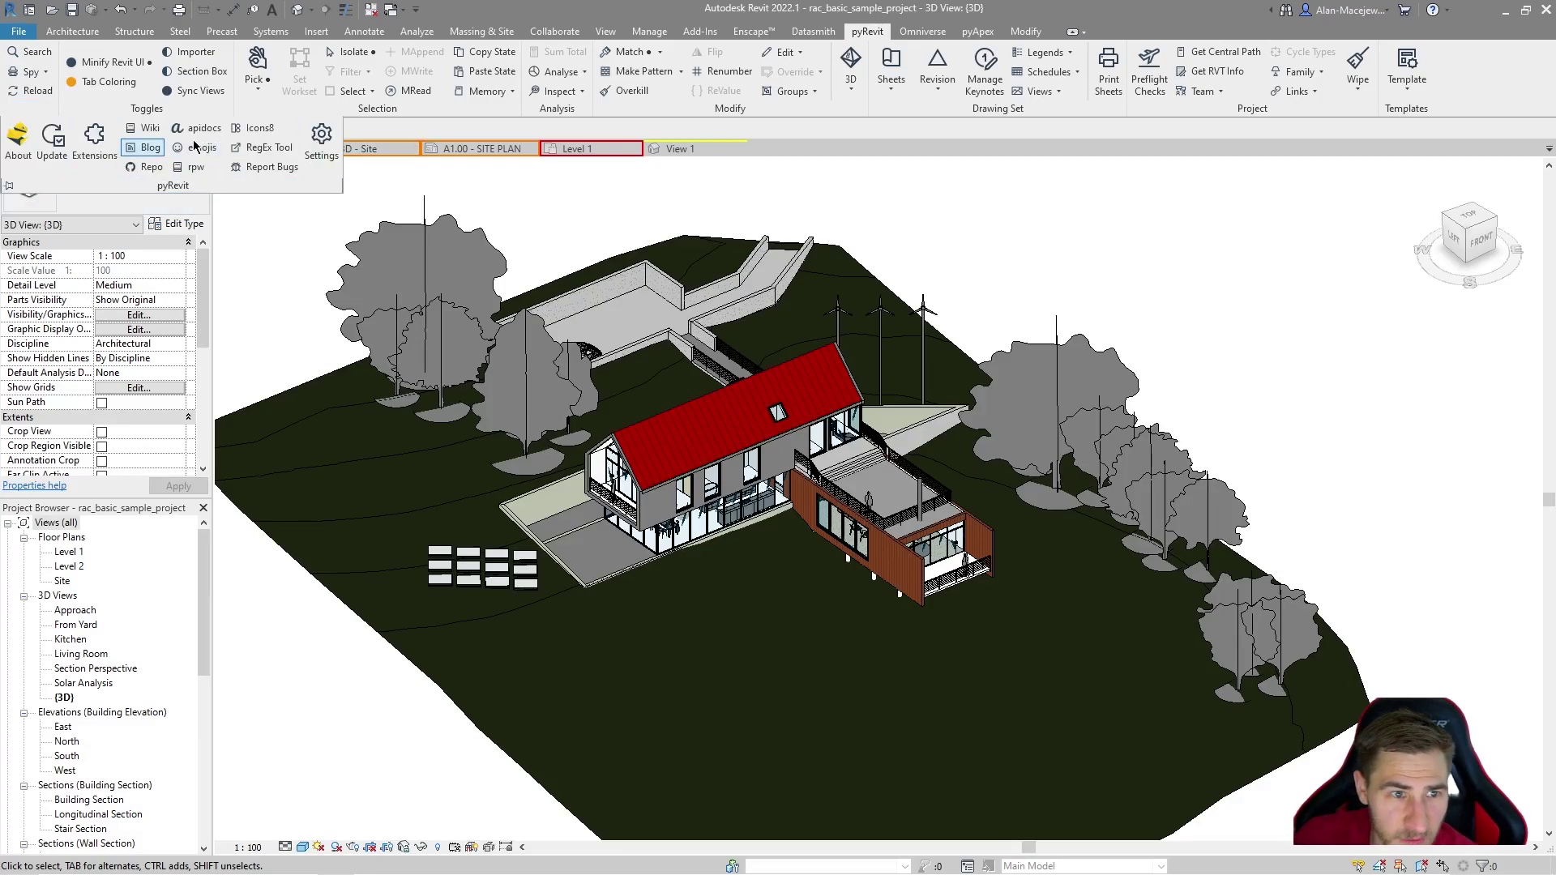
Open Minify UI Config, moving and enlarging it to show the full tab list
shift+click(111, 73)
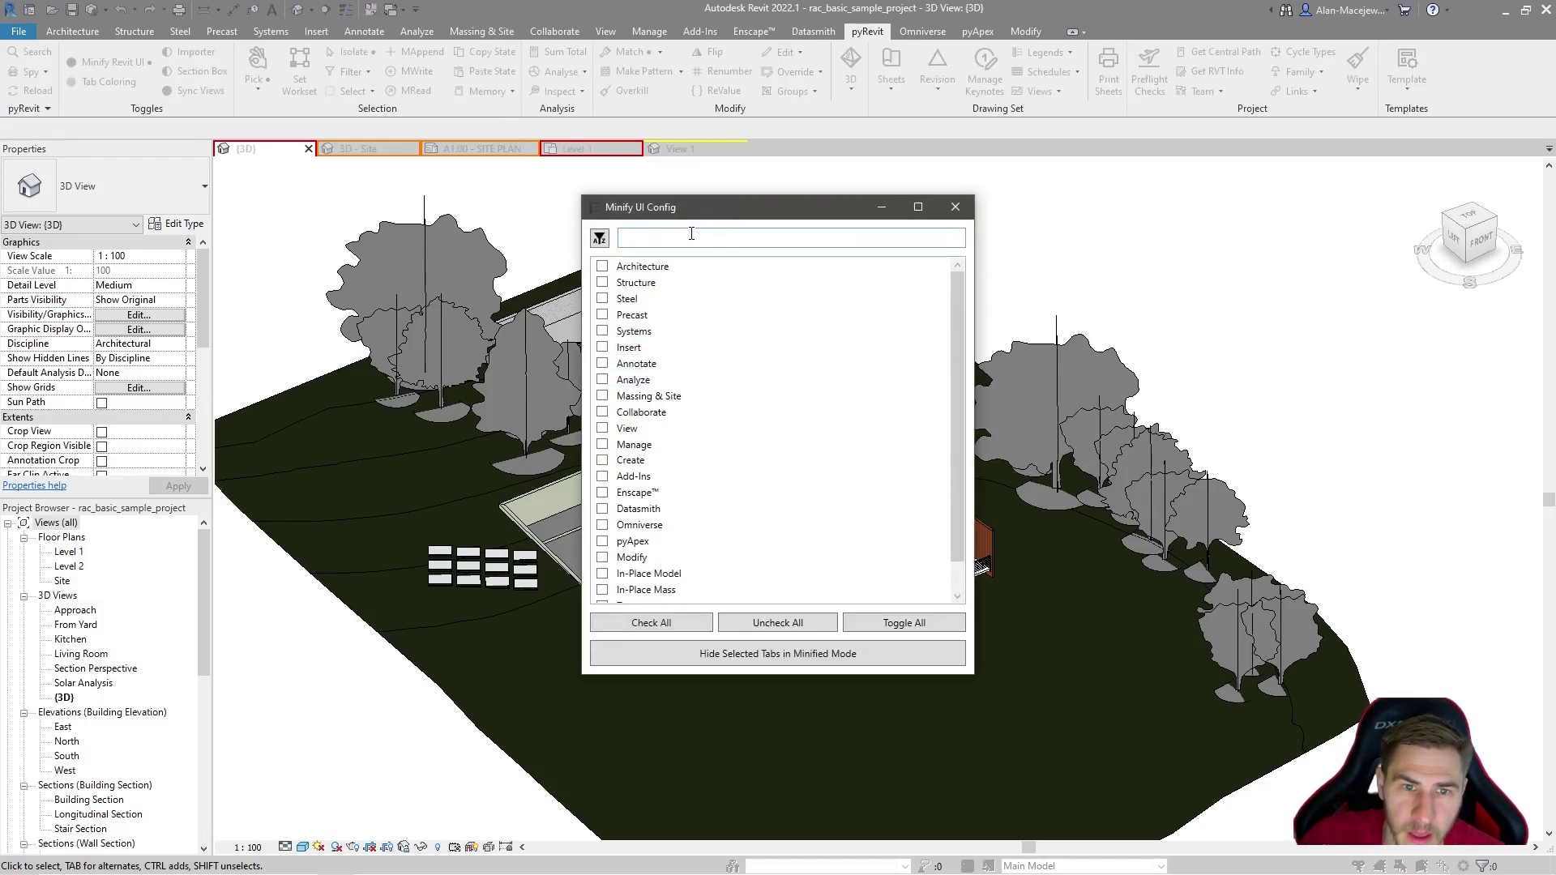
drag(675, 212, 828, 209)
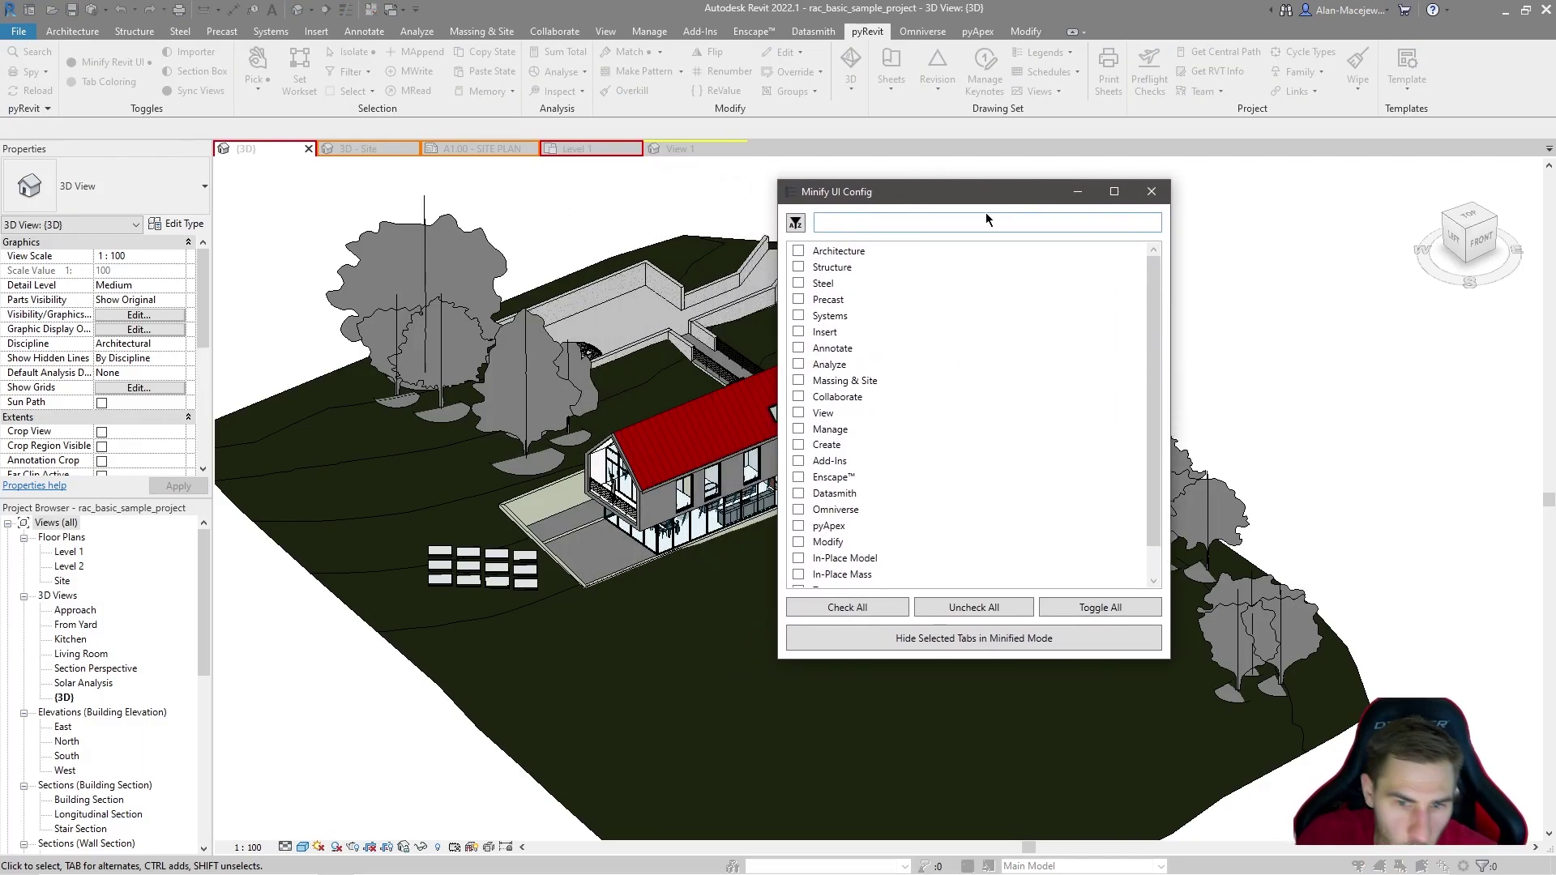
mouse_move(954, 181)
mouse_down()
mouse_move(990, 142)
mouse_move(965, 203)
mouse_up()
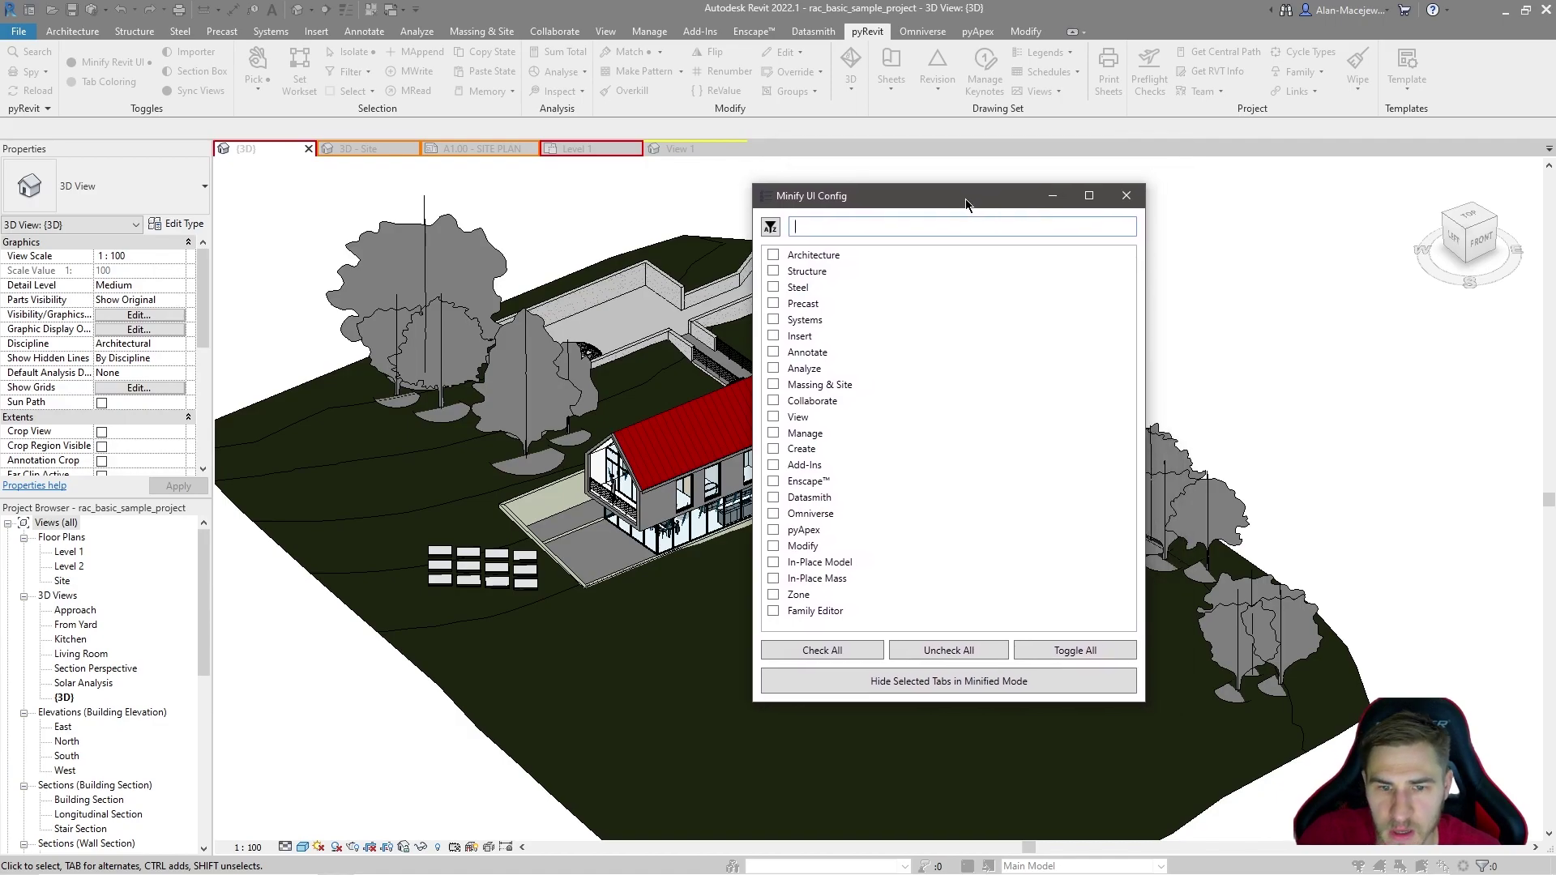
Browse entries like Family Editor, Massing & Site and Datasmith without marking any for hiding
click(803, 610)
shift+click(823, 274)
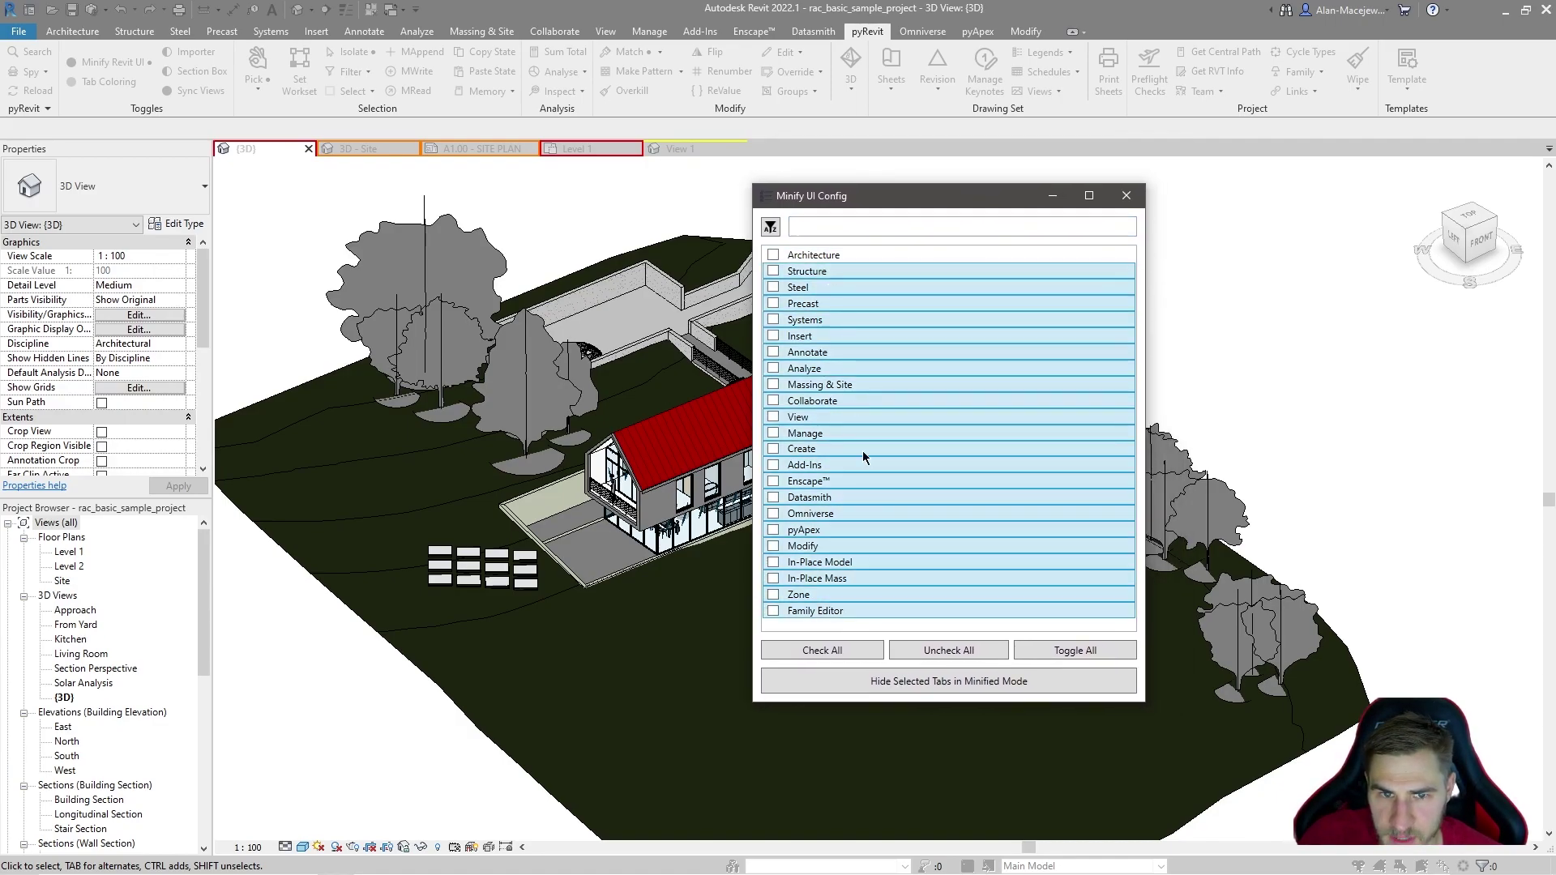
click(864, 460)
click(843, 385)
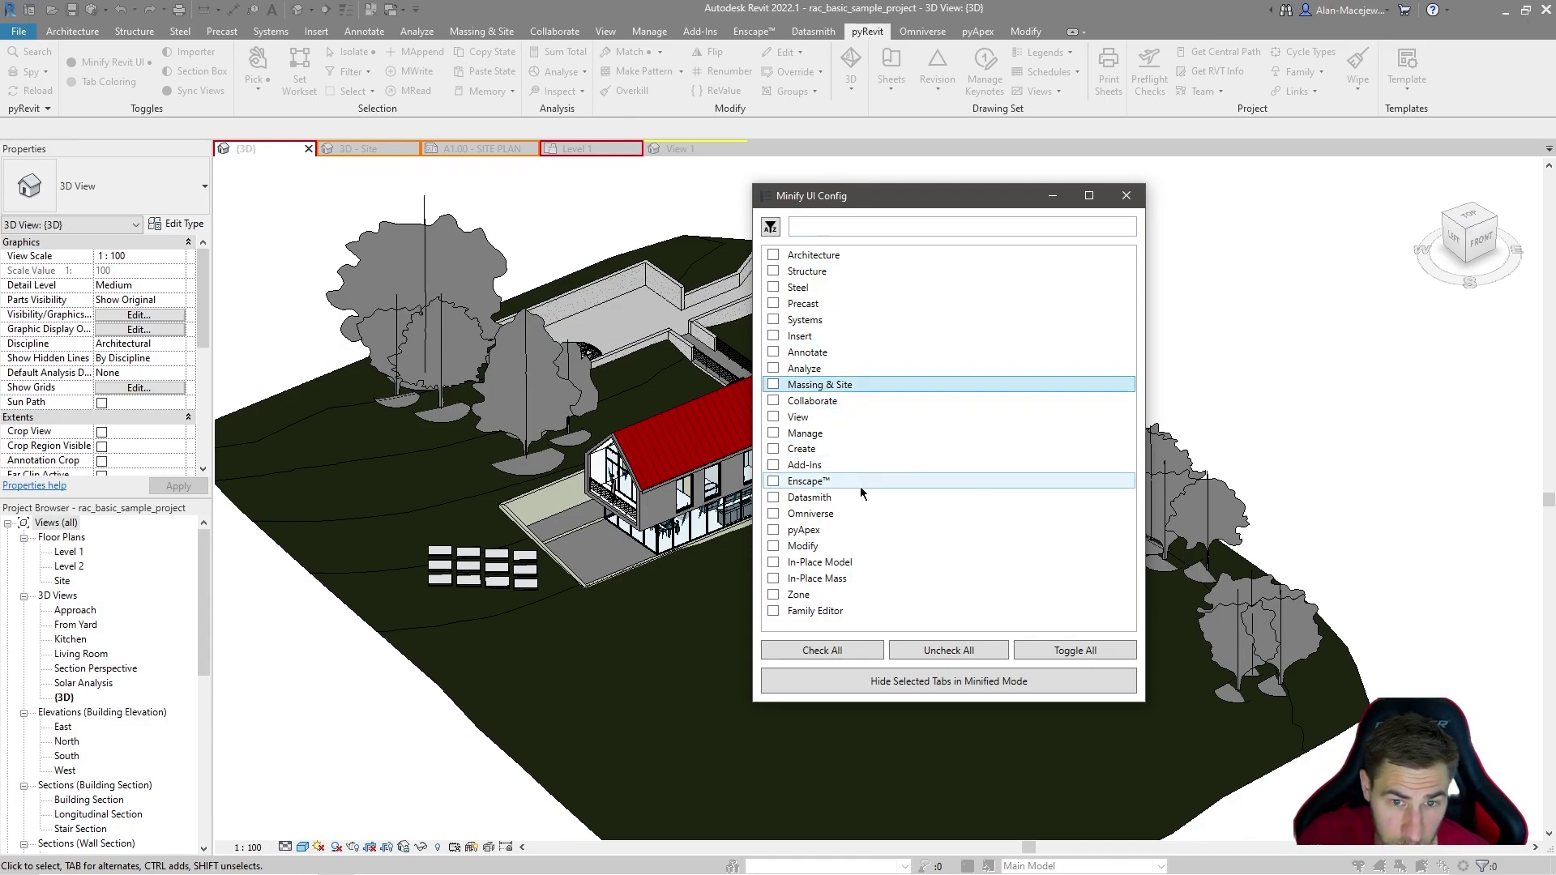
click(864, 497)
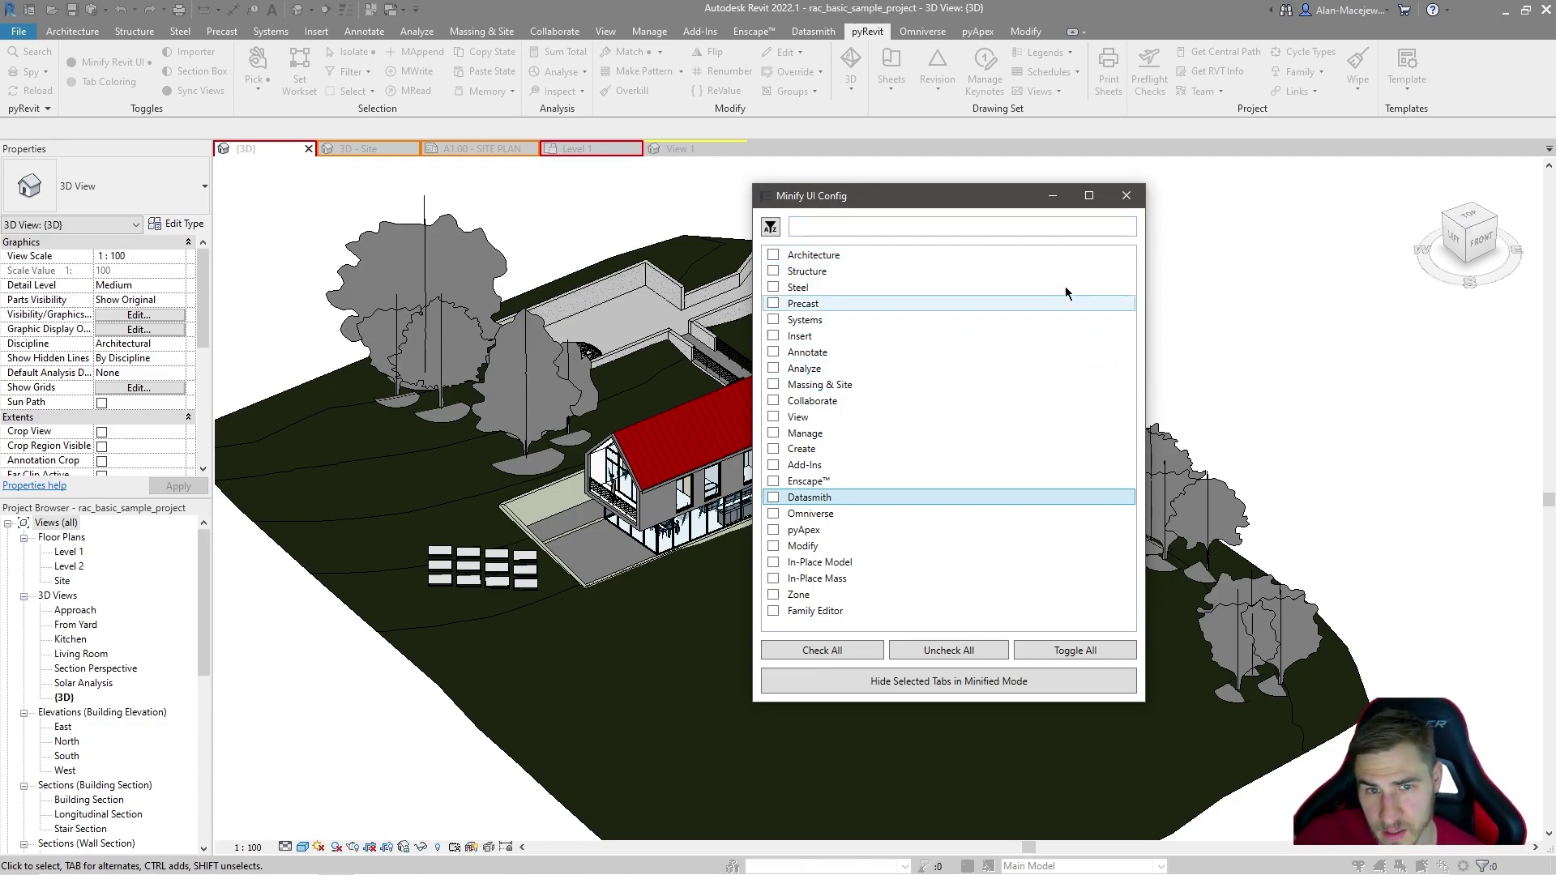
click(22, 34)
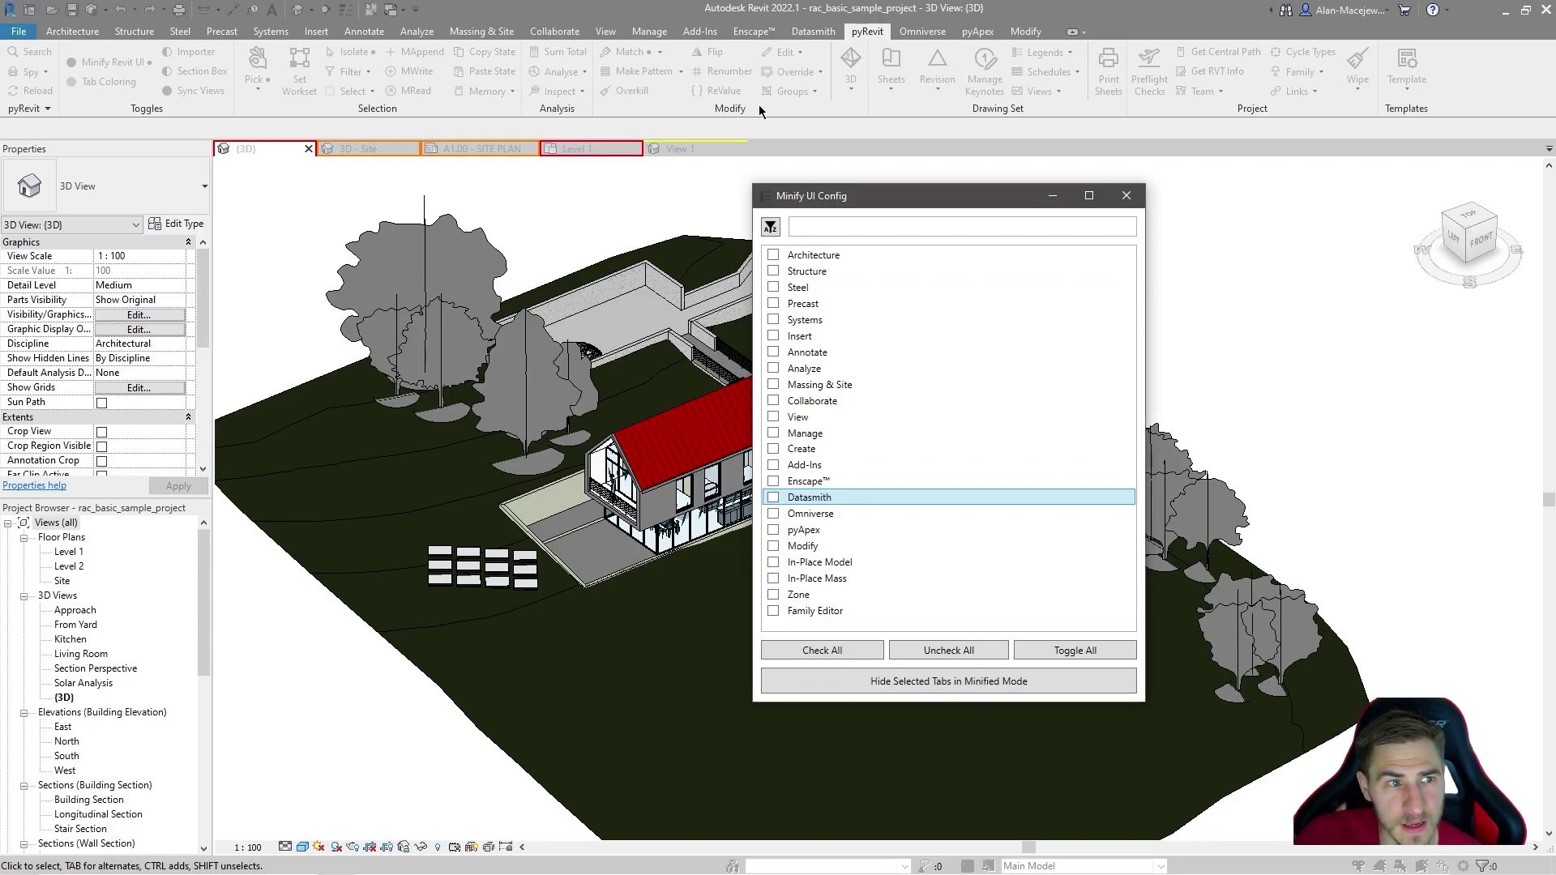
Close Minify UI Config and open the User Interface page of Revit Options
click(22, 34)
key(Escape)
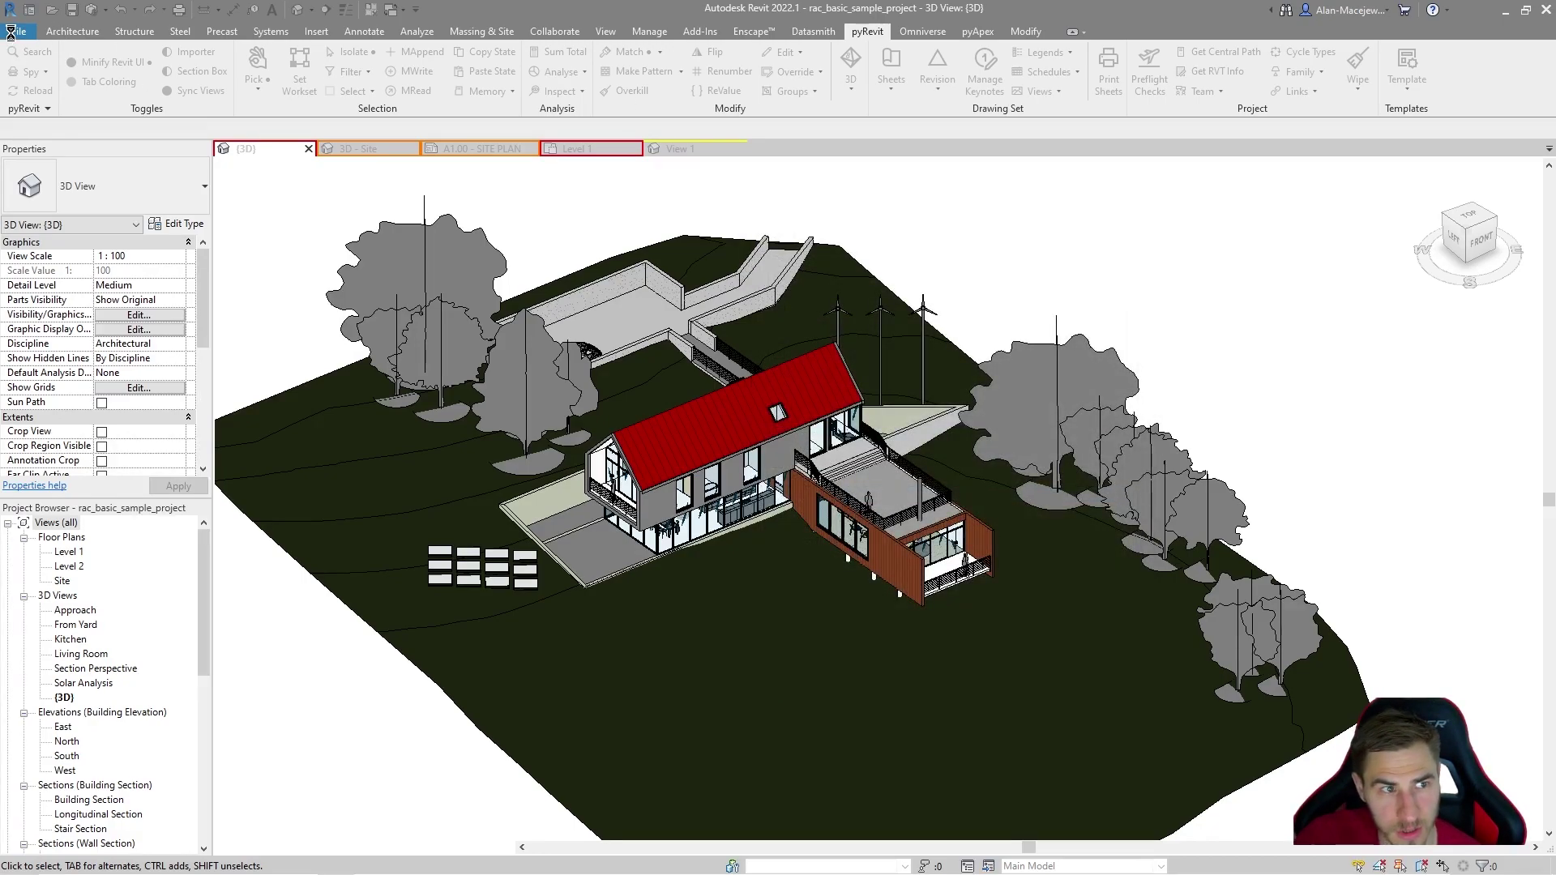
click(17, 31)
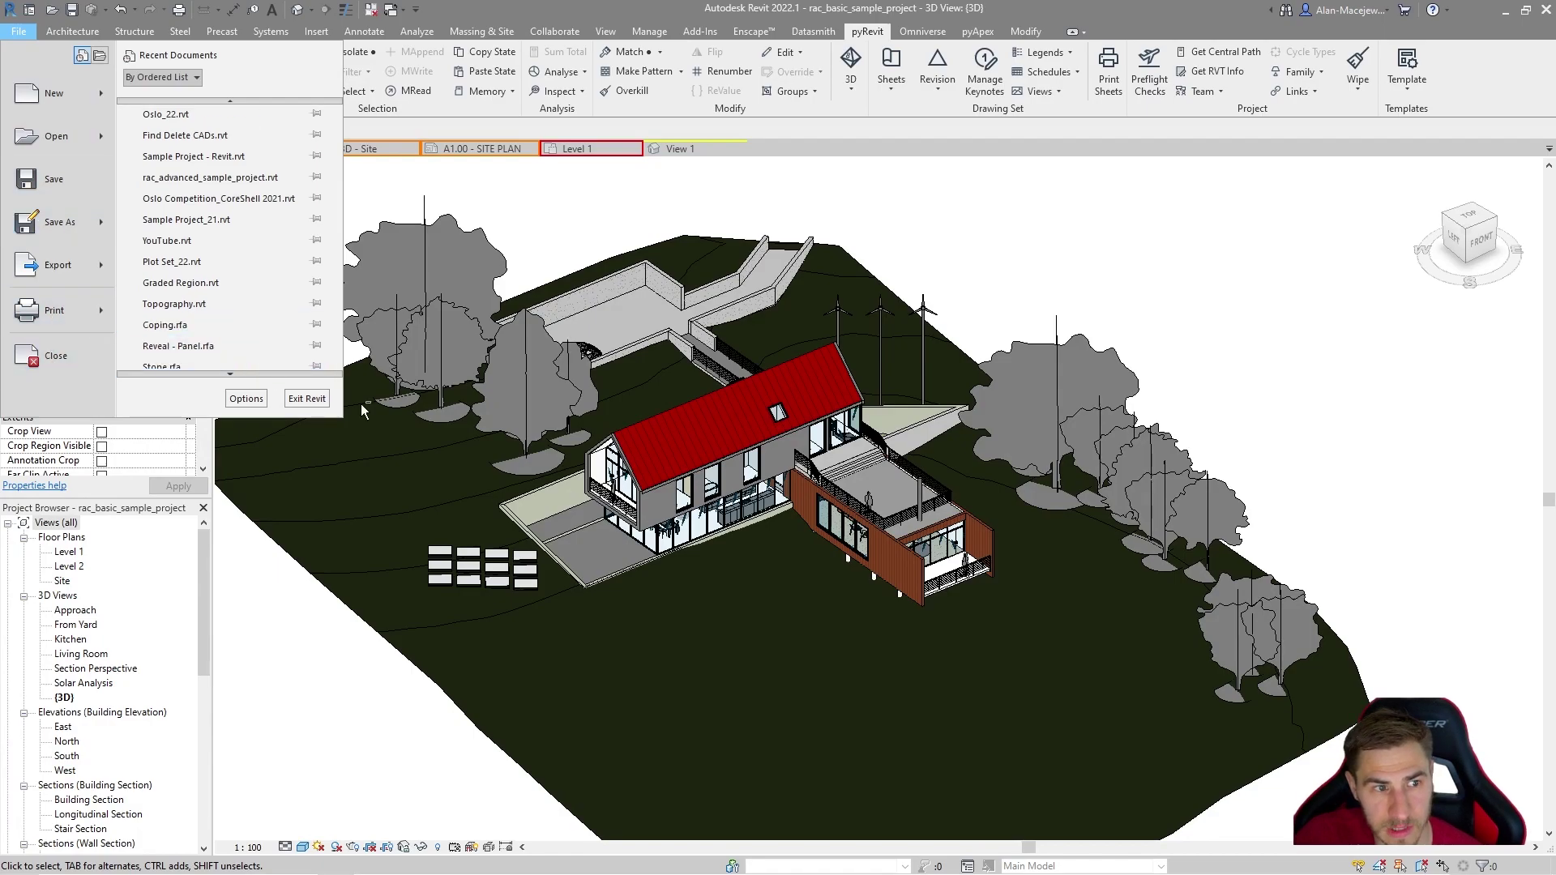
click(444, 253)
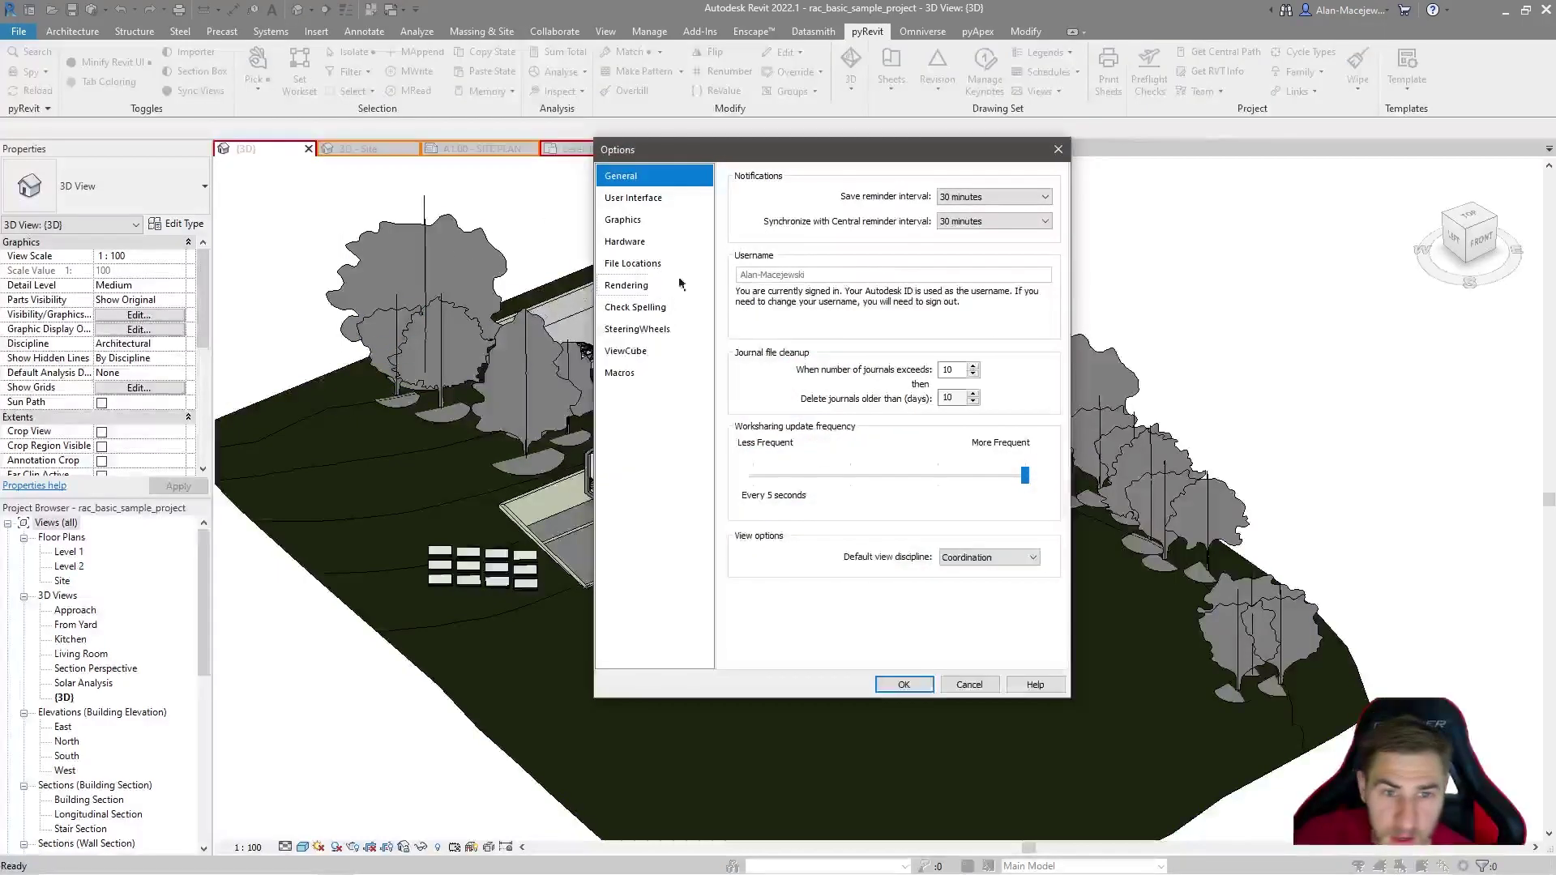
click(679, 198)
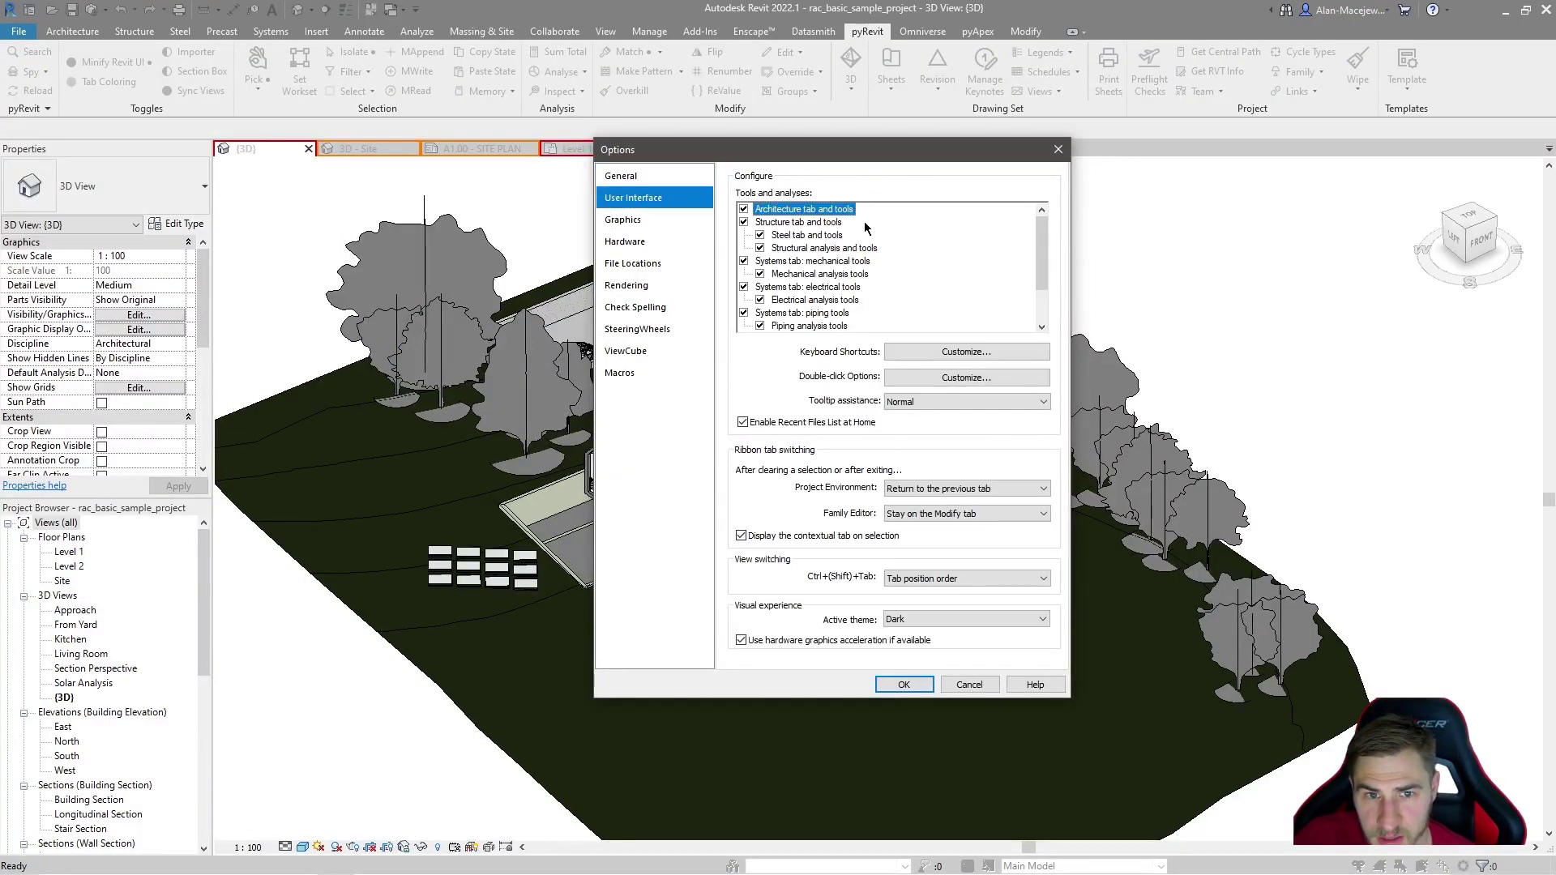
Scroll through the Tools and analyses list, then cancel Options without changes
scroll(864, 221, down, 2)
scroll(790, 329, up, 2)
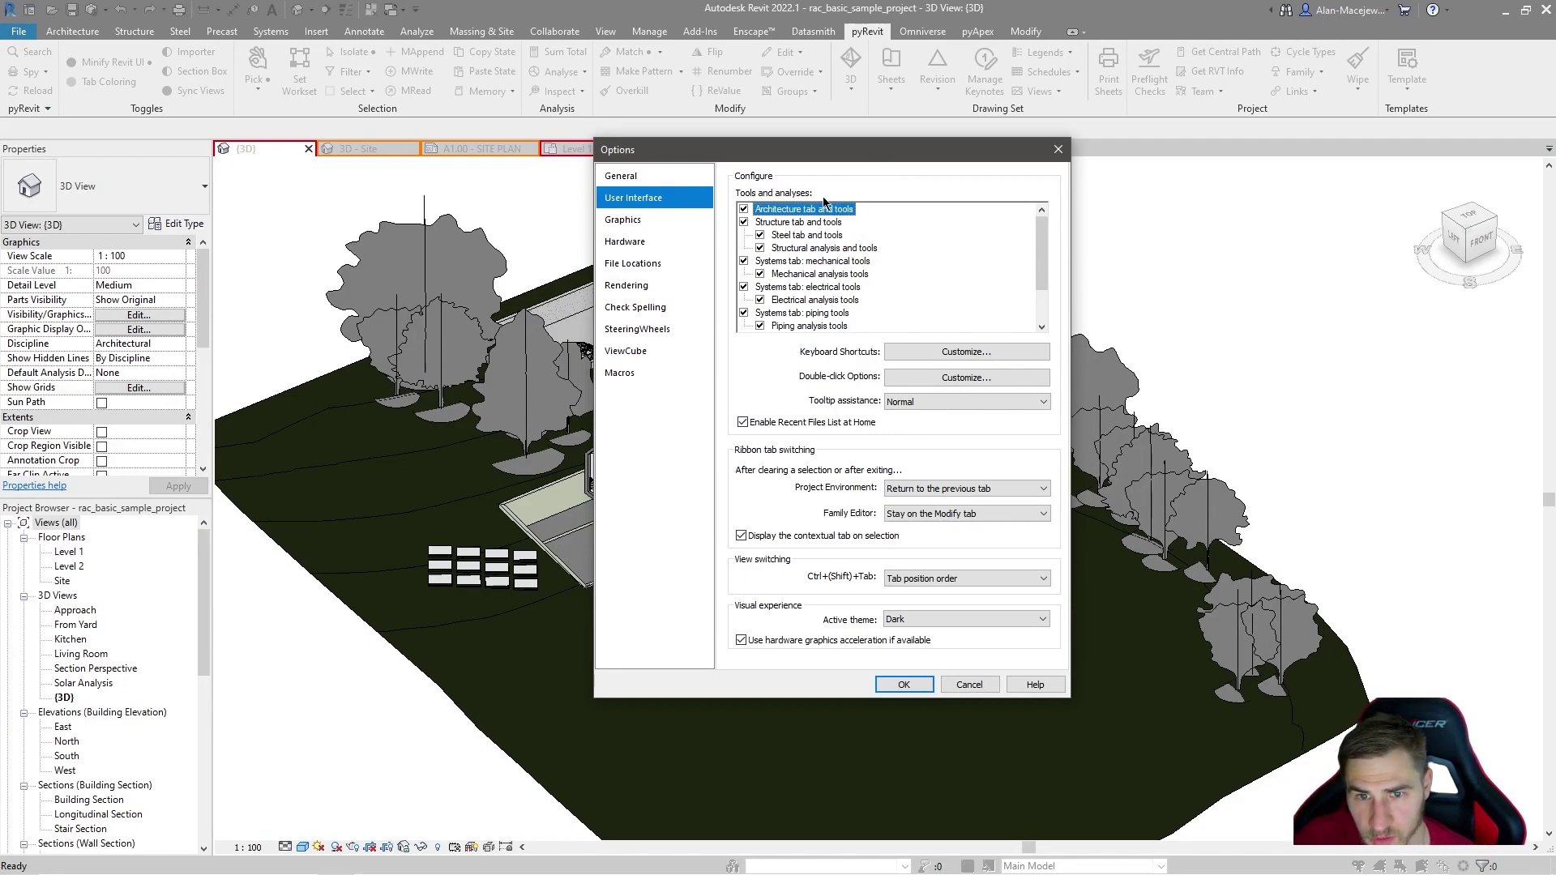
scroll(815, 243, down, 2)
scroll(765, 328, up, 2)
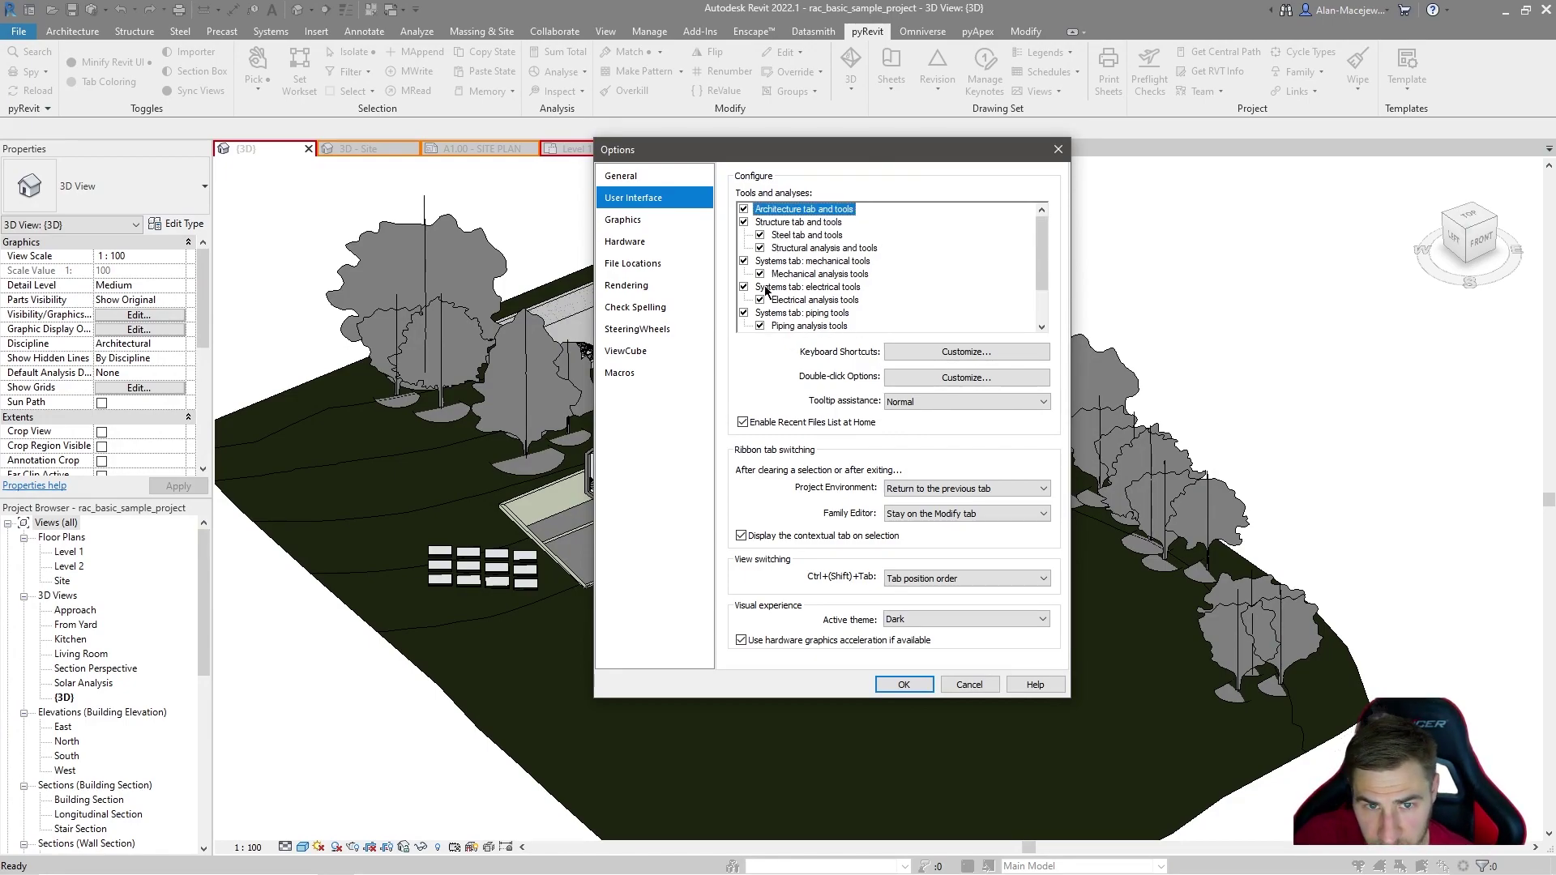
scroll(827, 227, down, 2)
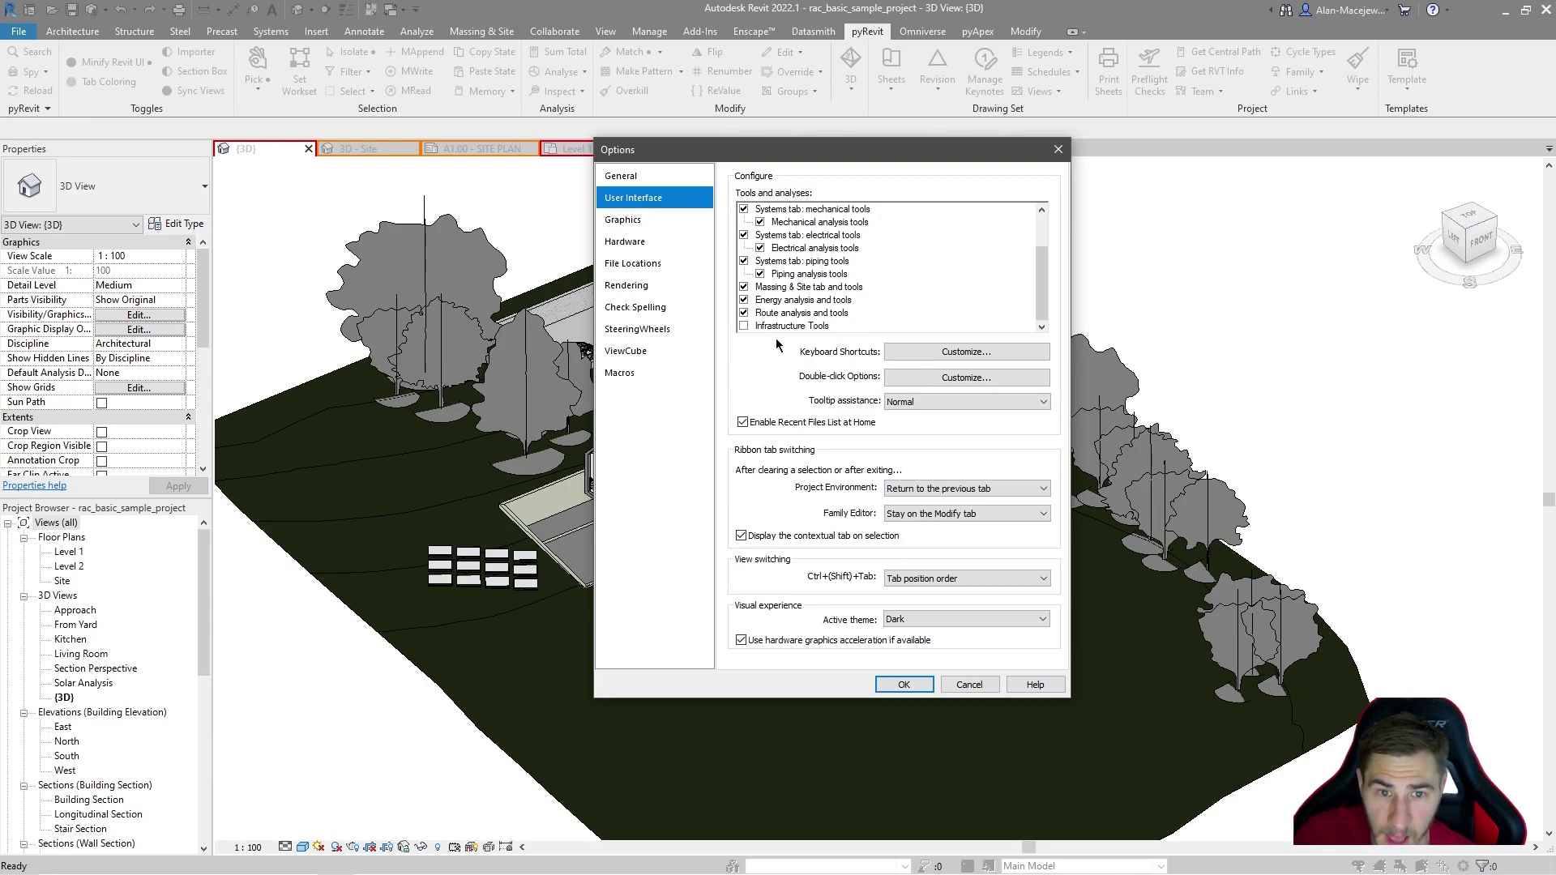
scroll(766, 328, up, 3)
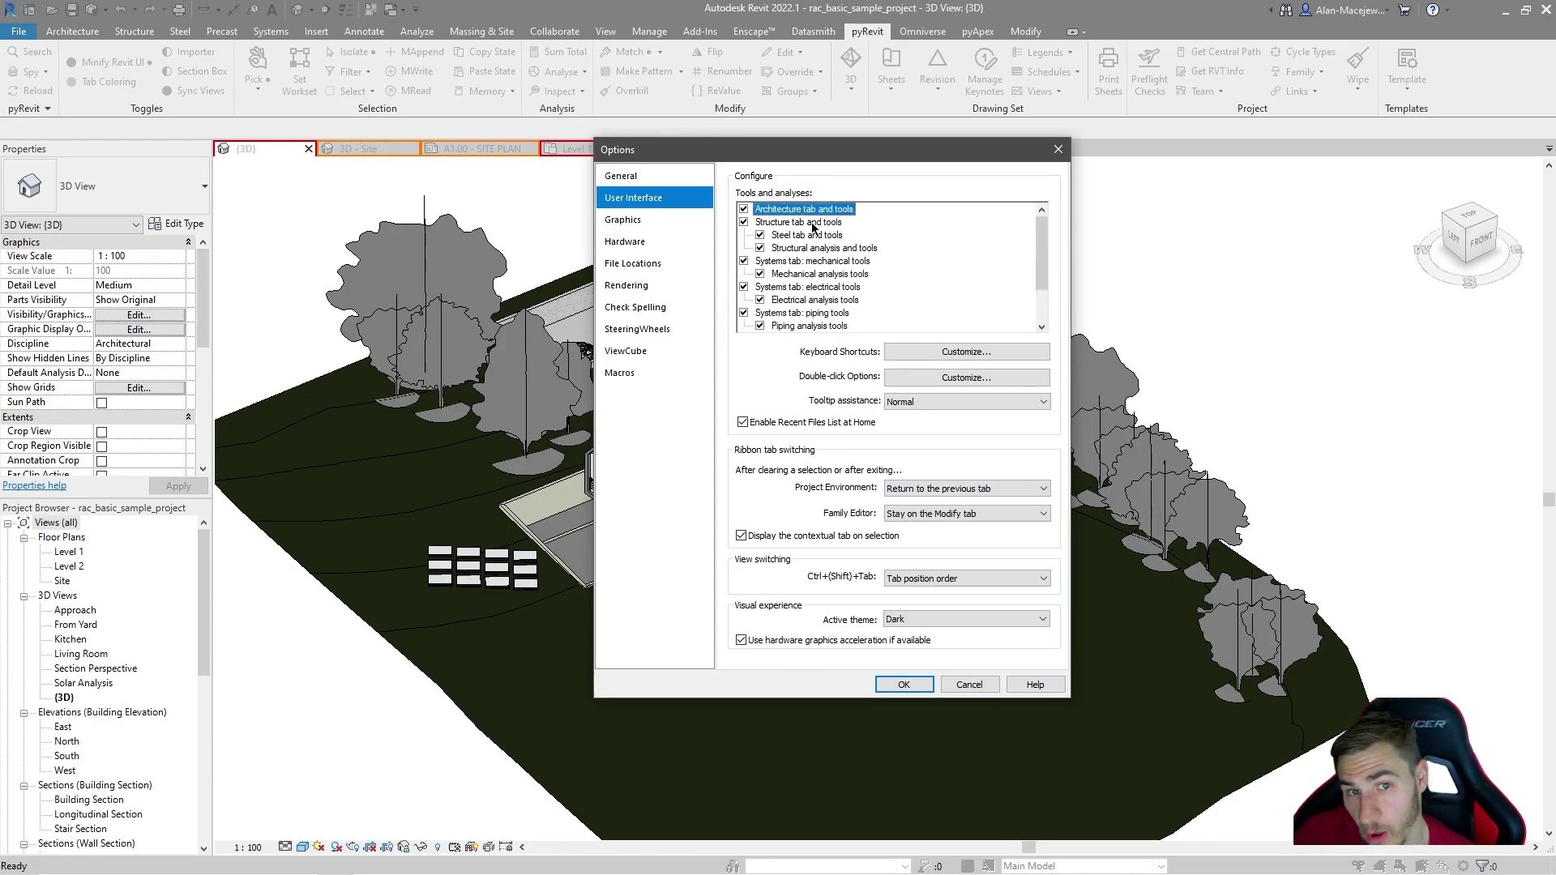
scroll(813, 228, down, 2)
scroll(810, 261, up, 2)
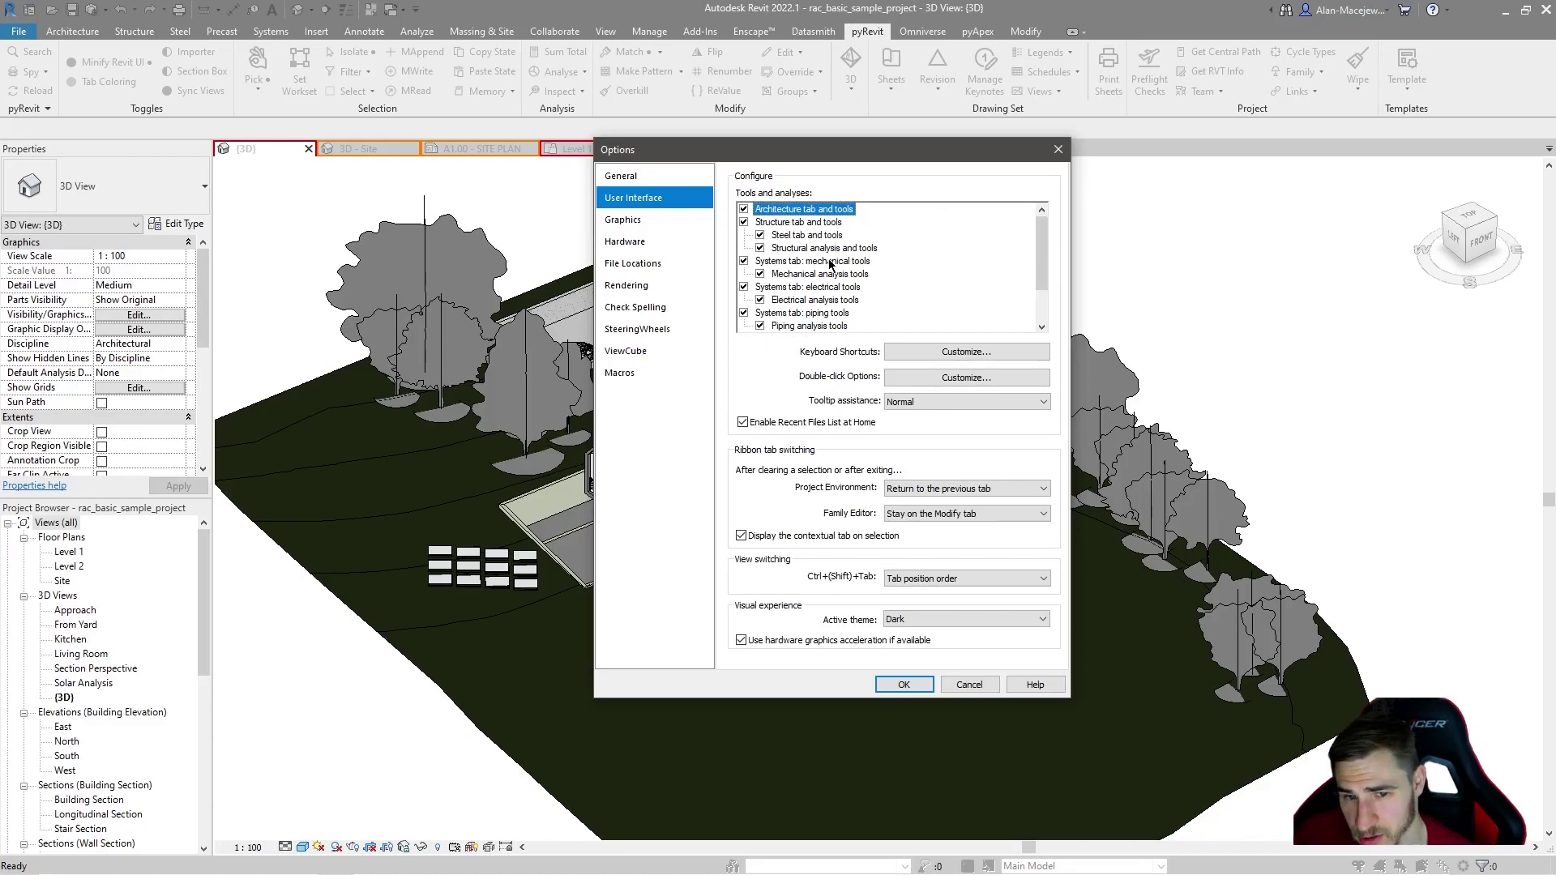
click(969, 684)
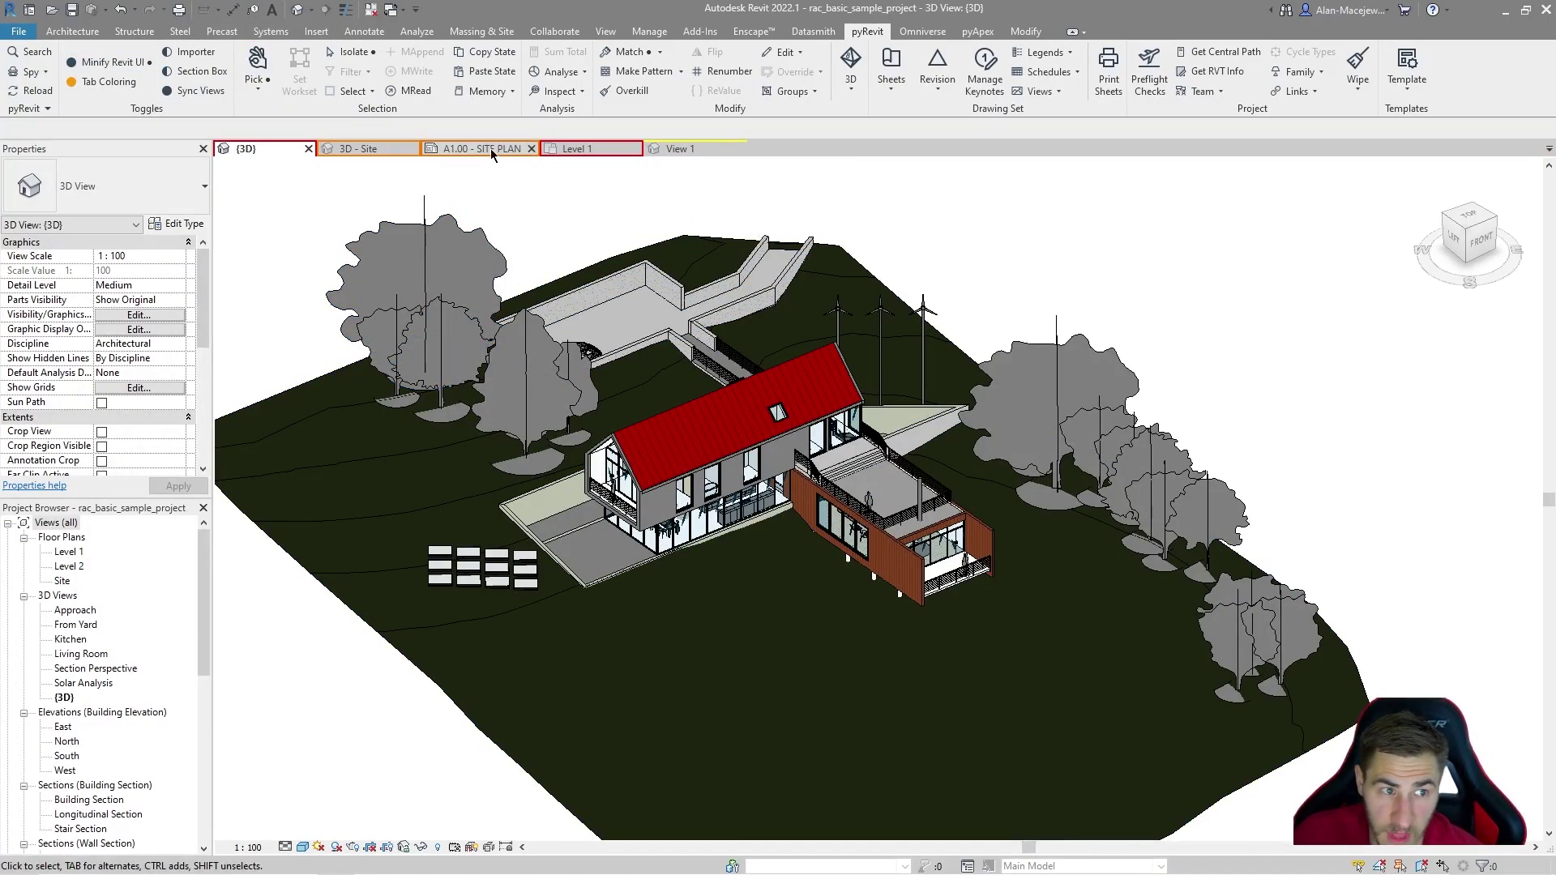
Reopen Minify UI Config and mark In-Place Model, In-Place Mass, Create and Add-Ins for hiding
shift+click(105, 63)
drag(662, 200, 716, 179)
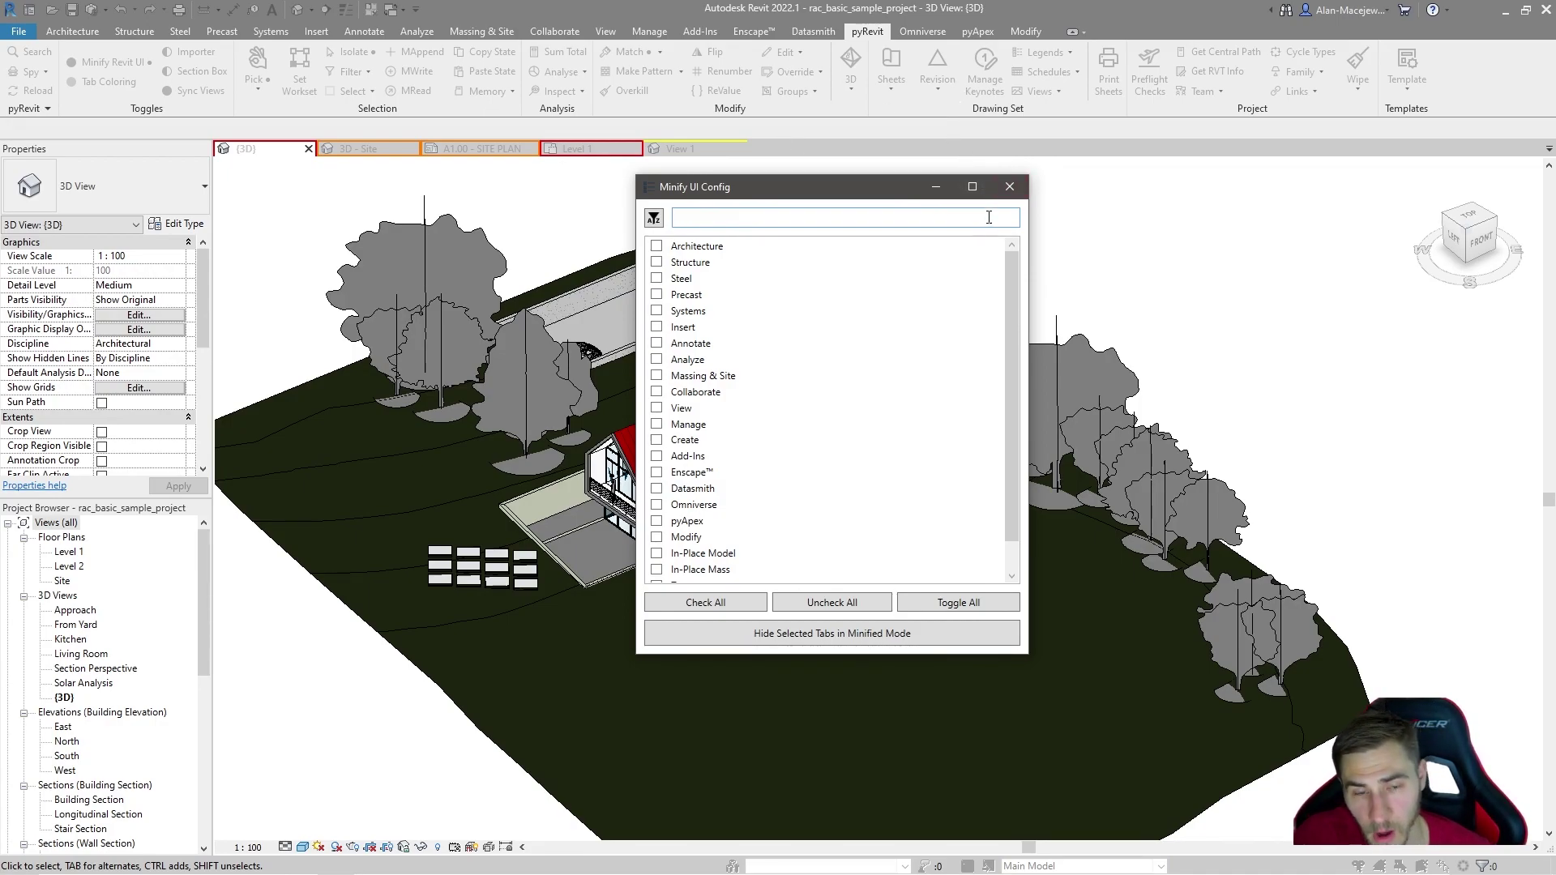
click(685, 247)
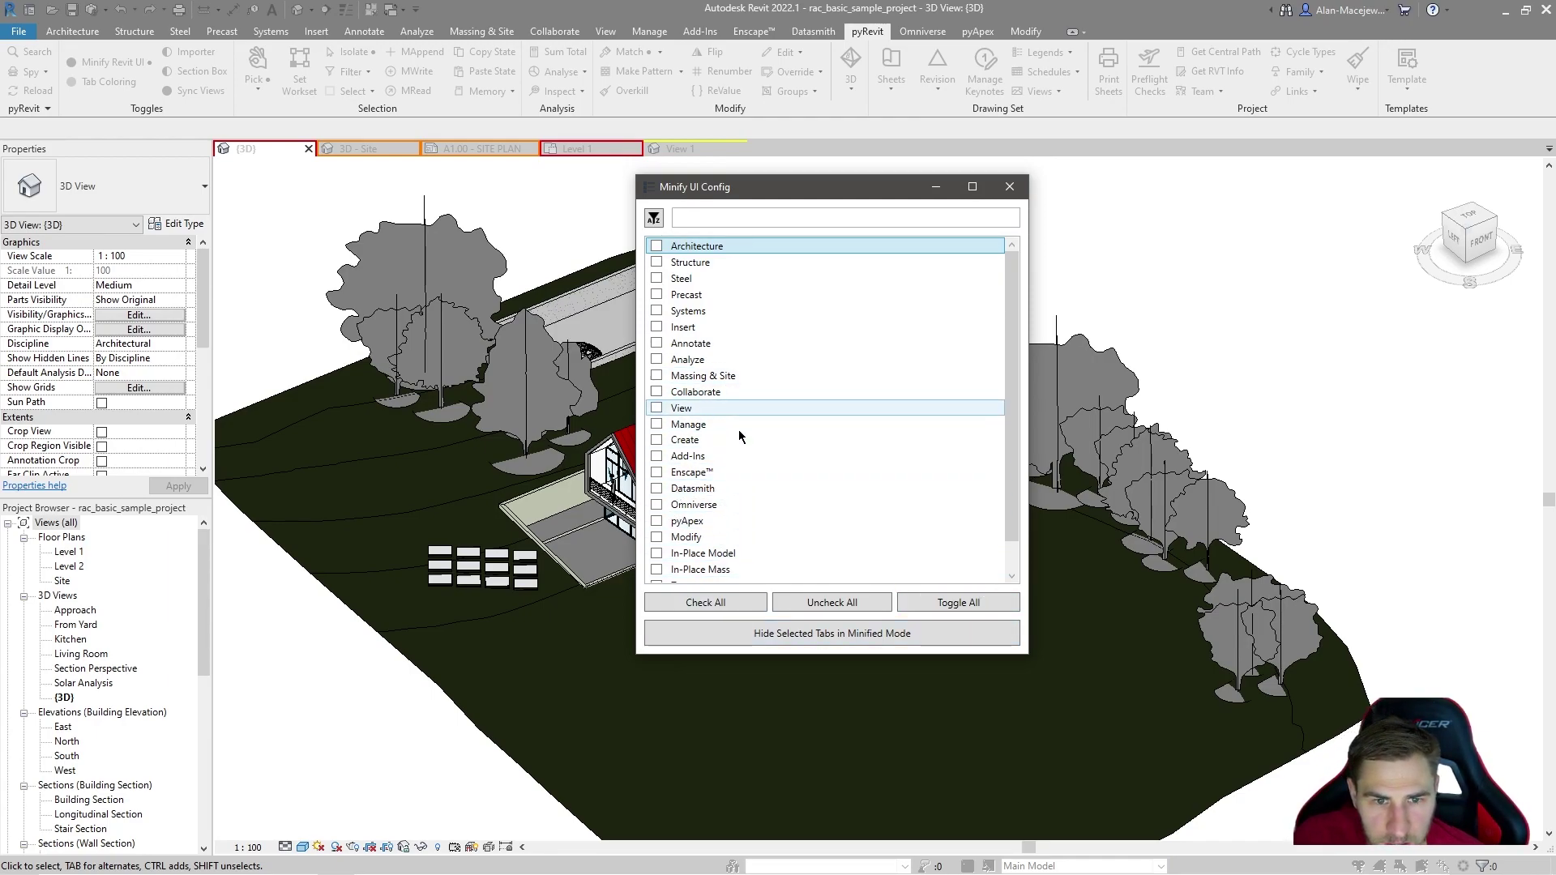
click(731, 558)
shift+click(723, 572)
click(658, 569)
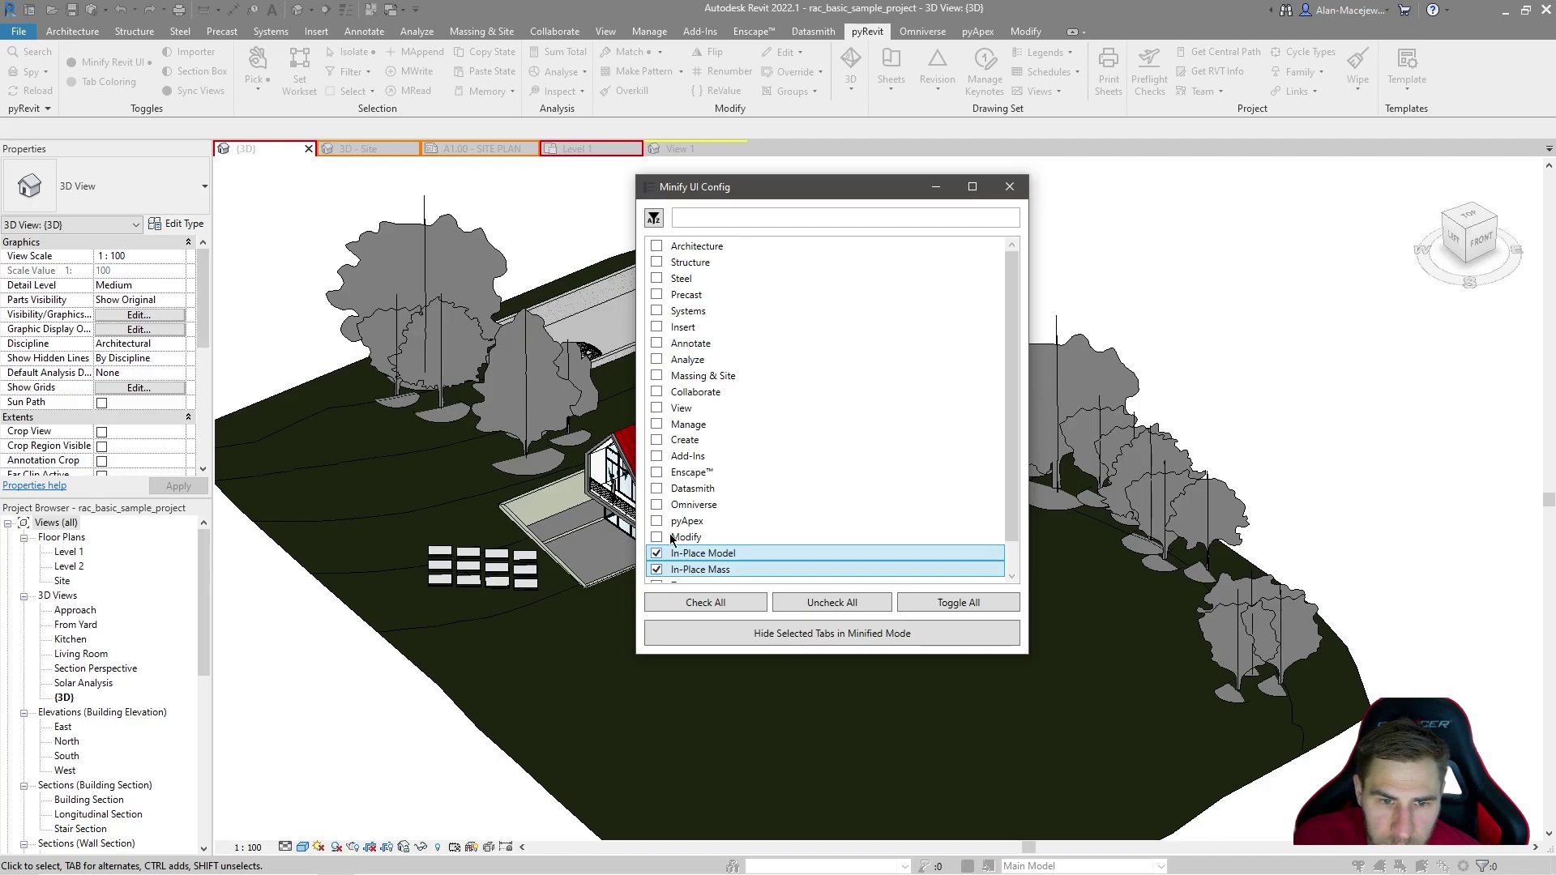
click(656, 439)
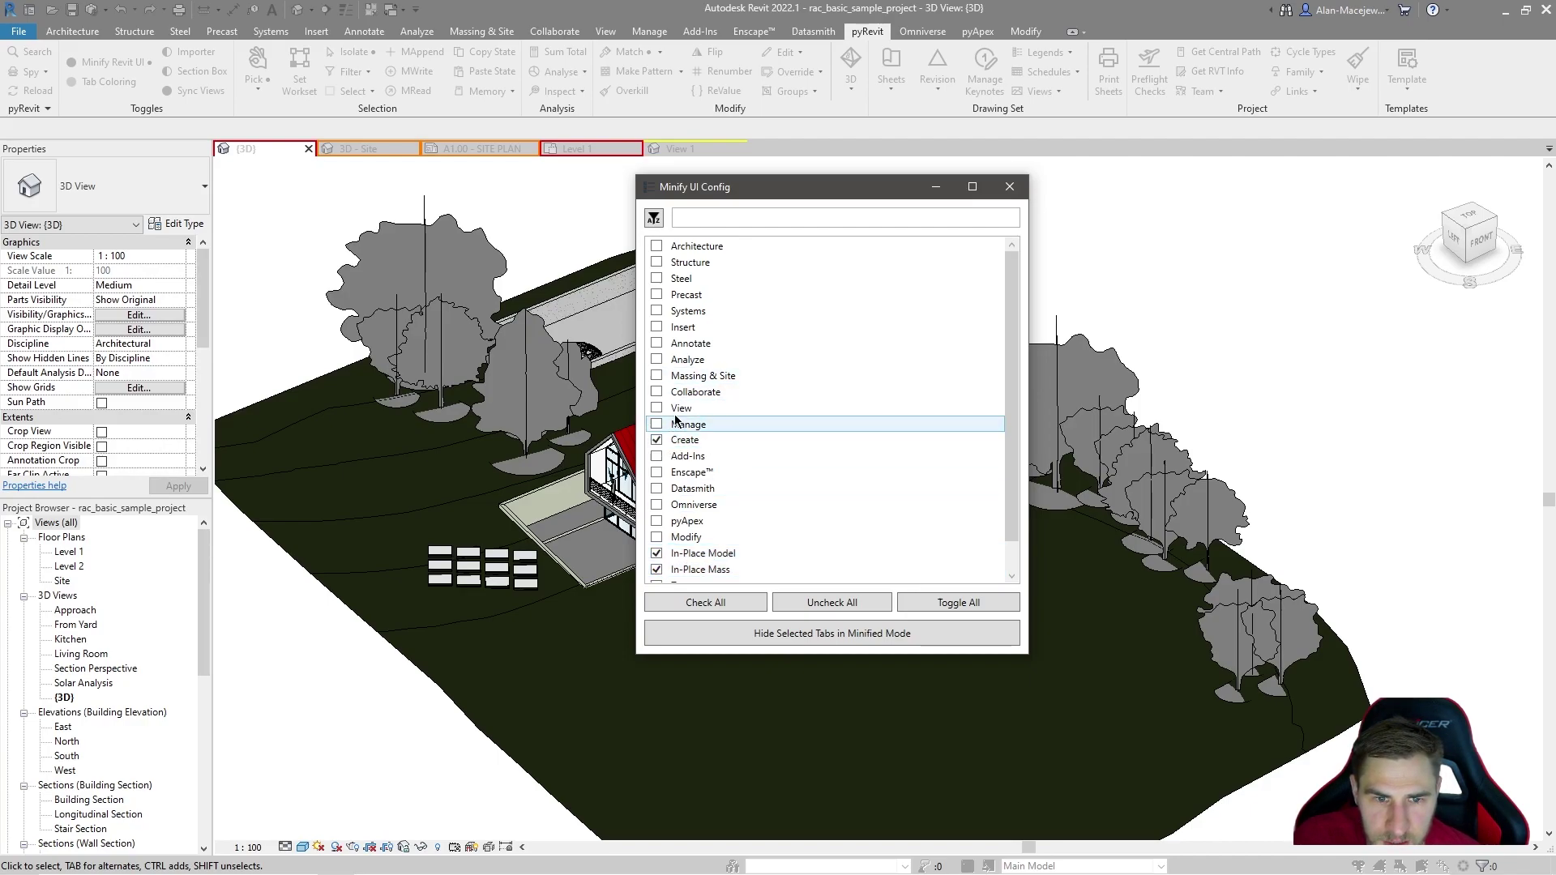
click(657, 456)
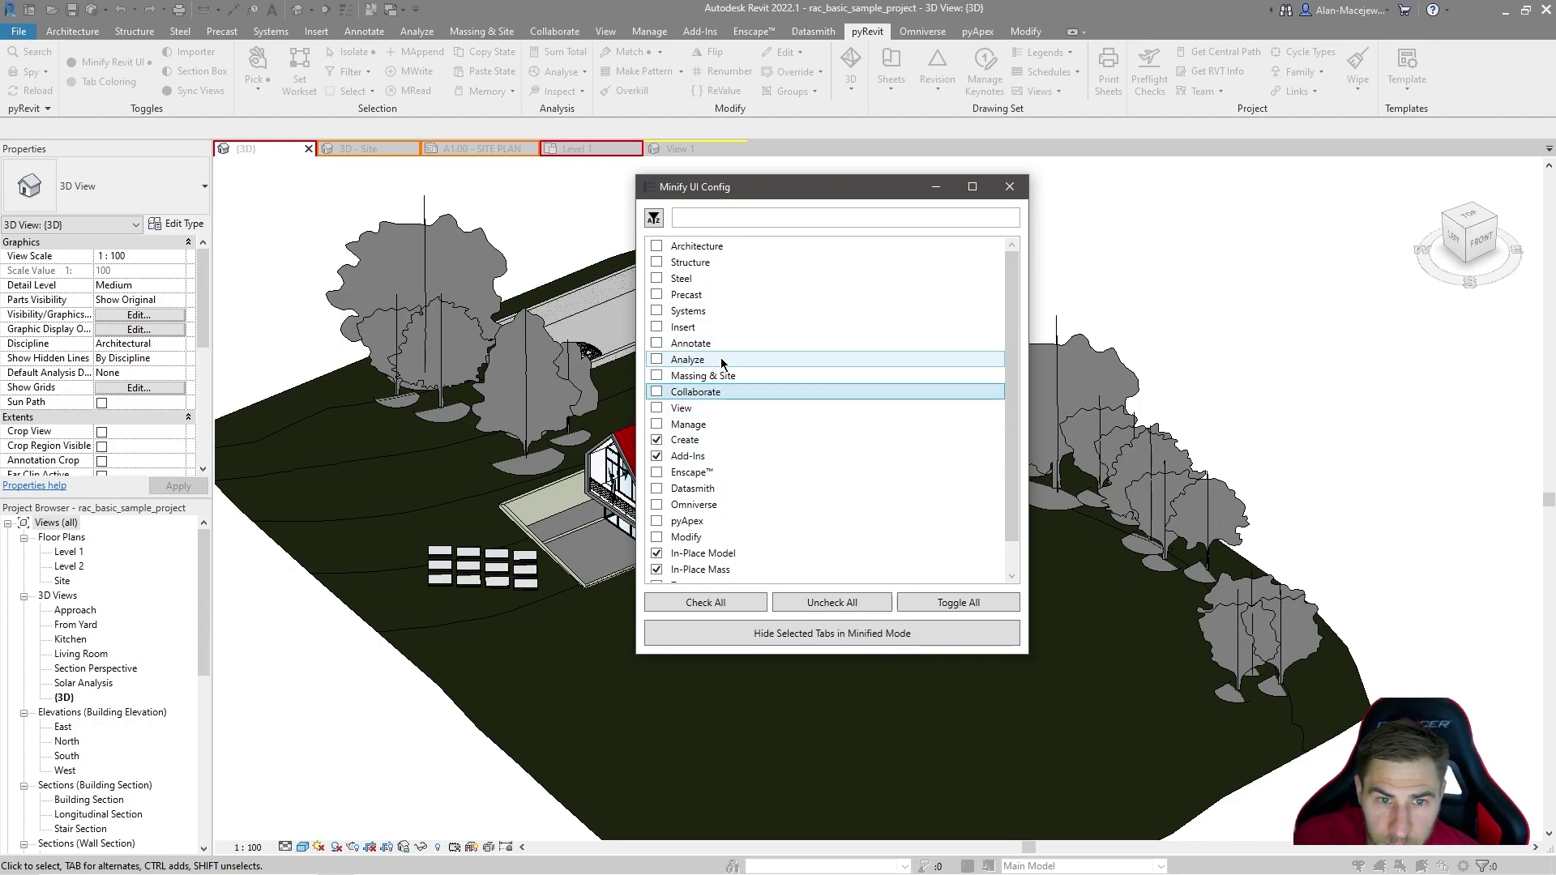
Also mark Structure, Steel, Precast, Systems and Zone tabs for hiding
drag(702, 312, 656, 280)
click(656, 262)
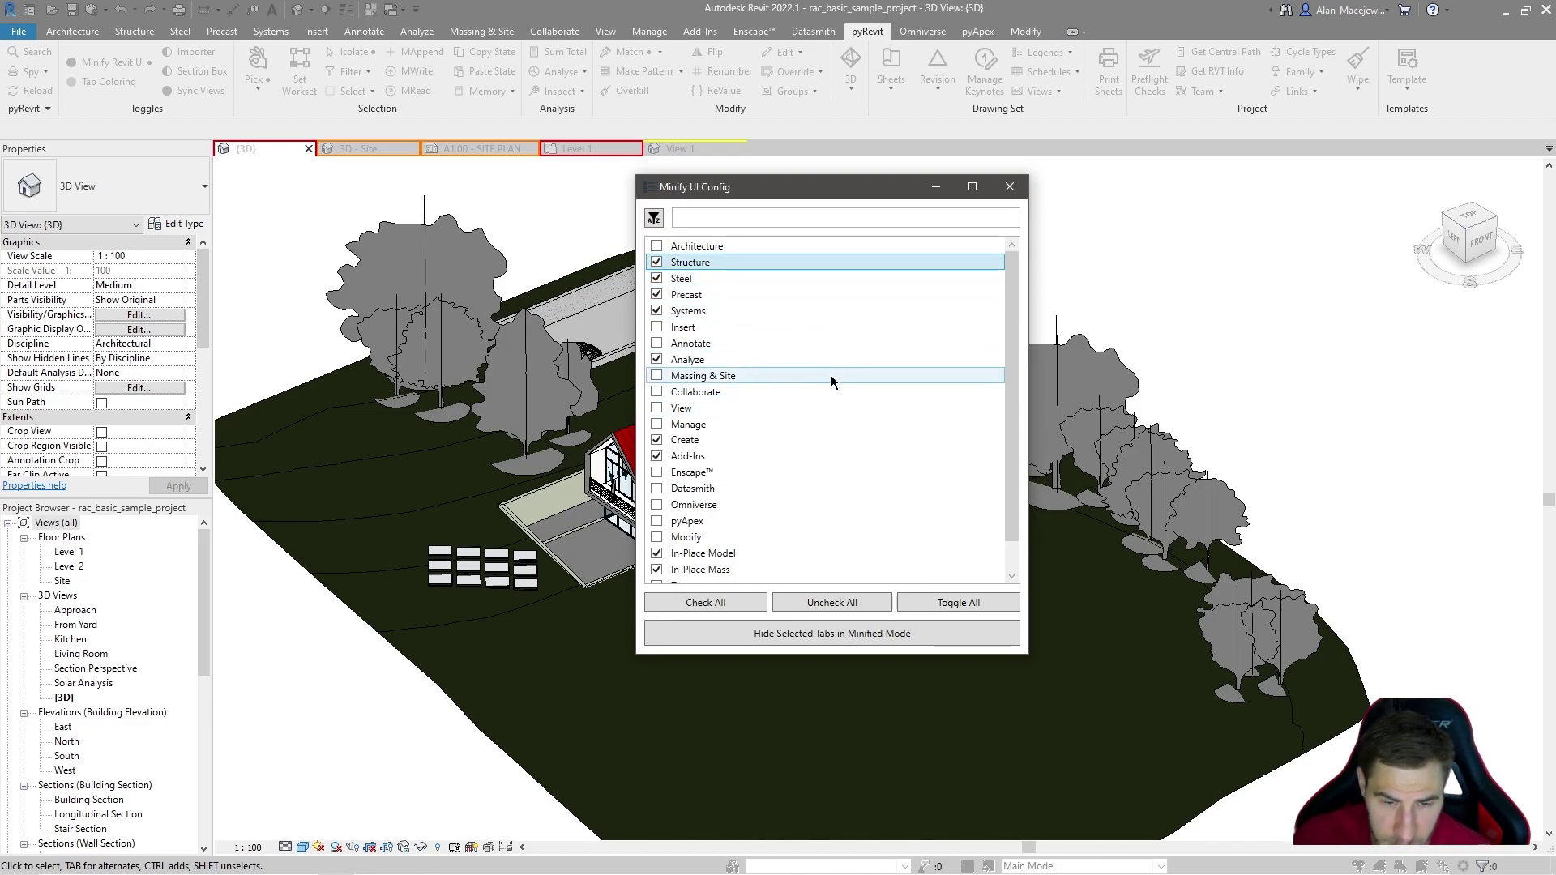
scroll(835, 324, down, 1)
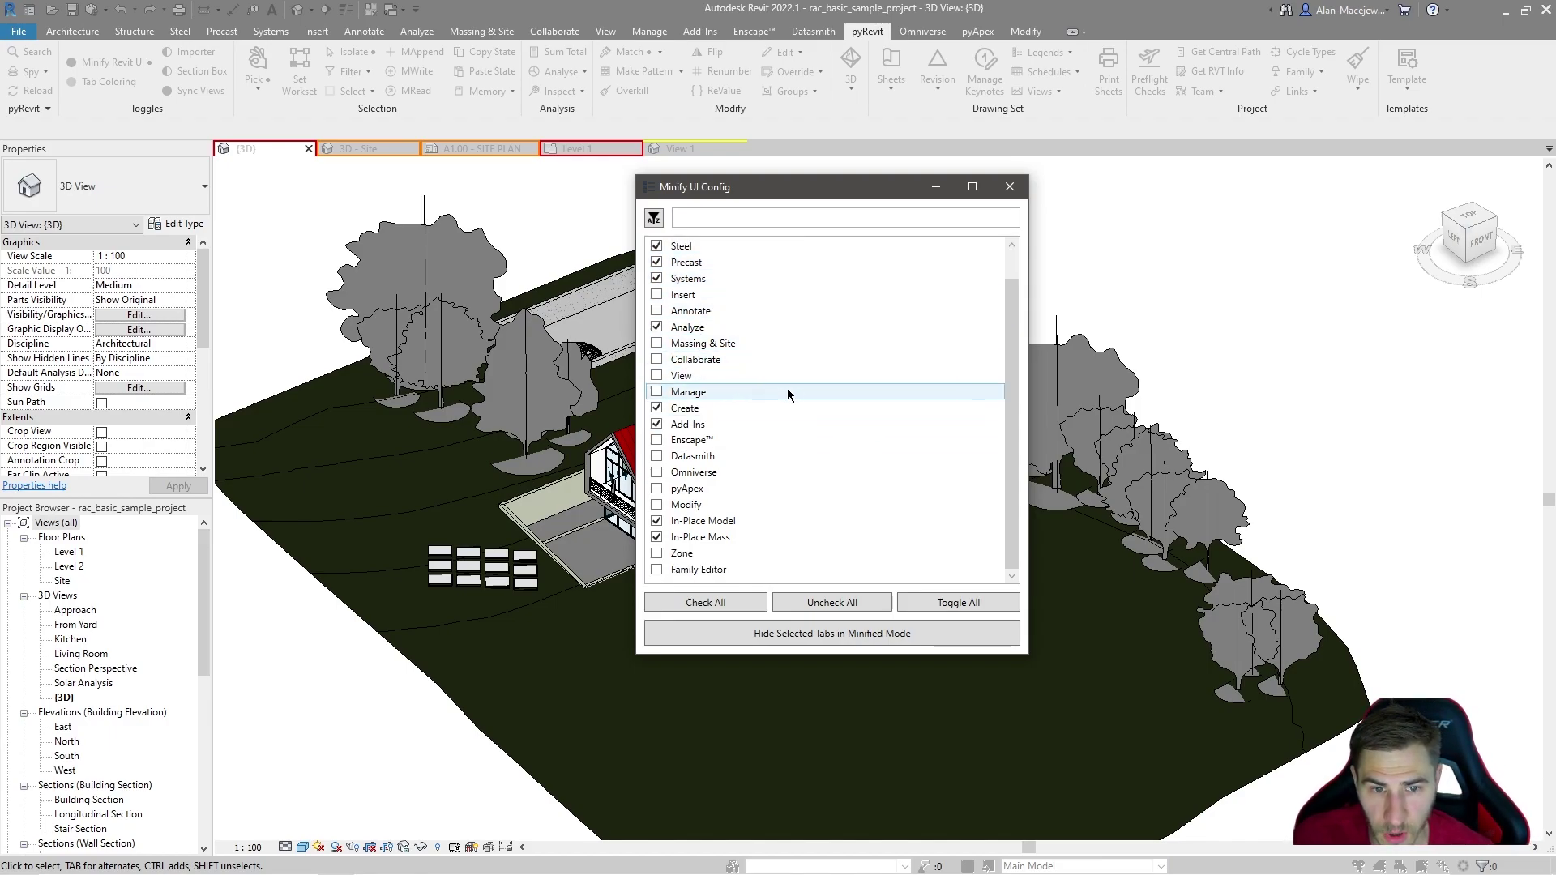
click(685, 553)
scroll(746, 478, up, 1)
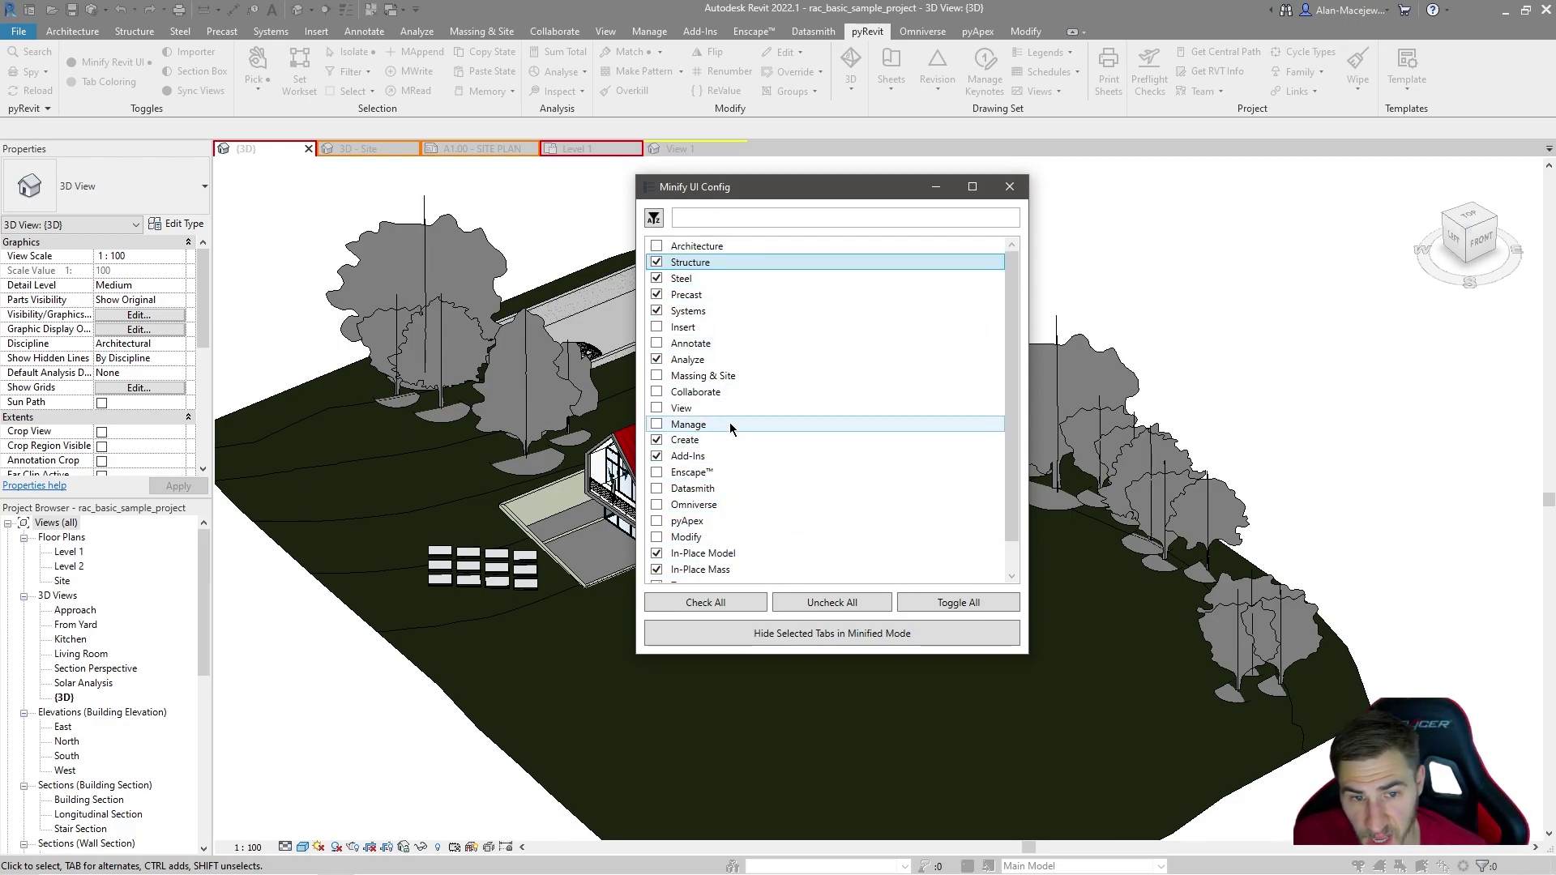
scroll(730, 422, down, 1)
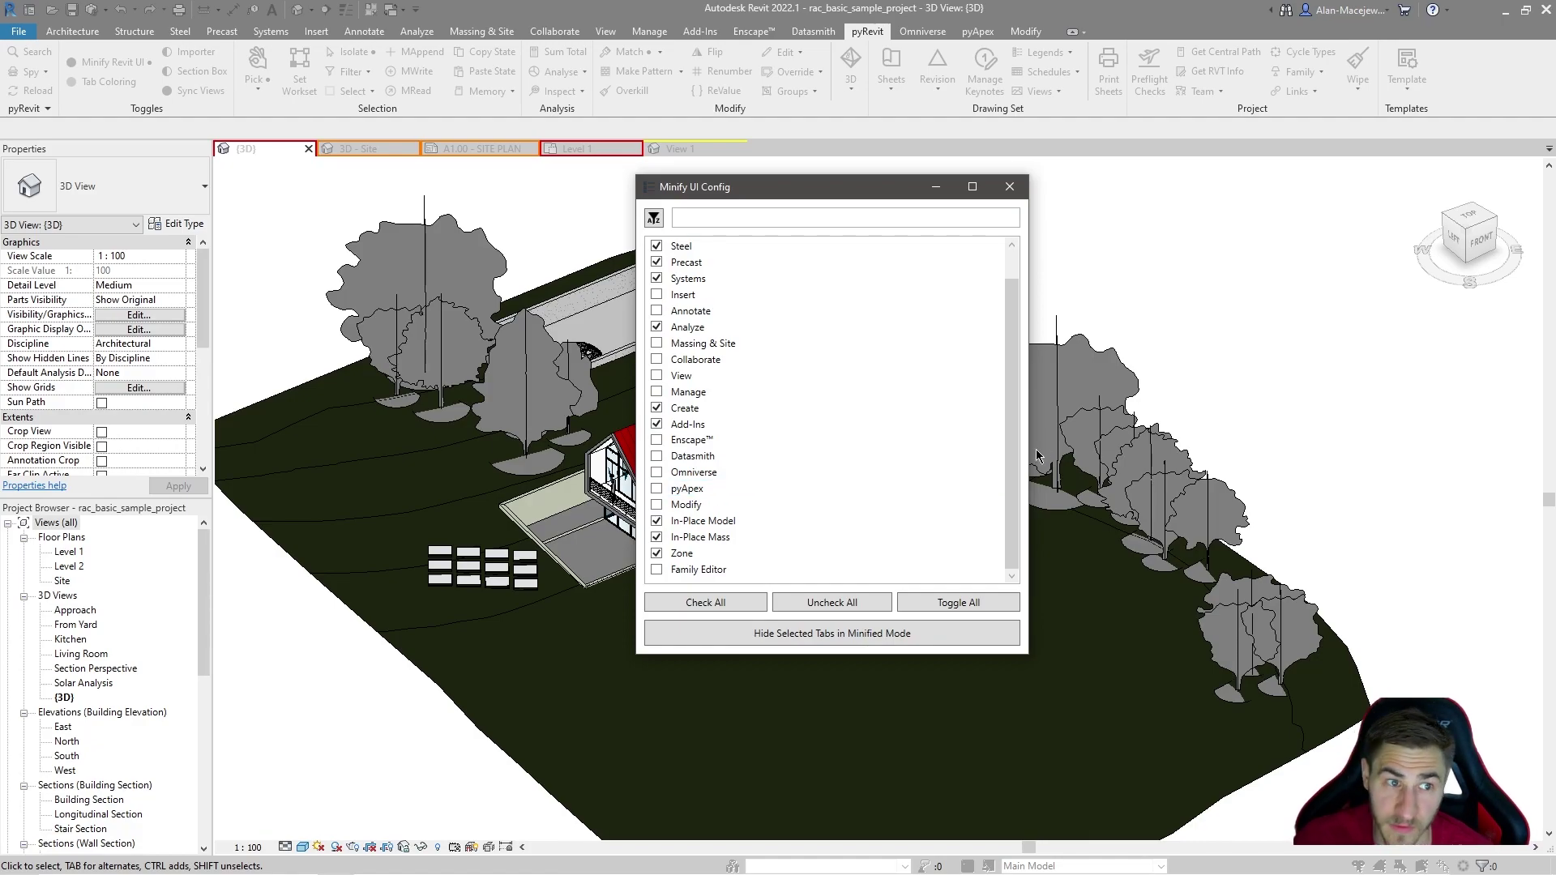
Save the ten-tab choice, then use Check All and apply Hide Selected Tabs in Minified Mode
click(952, 626)
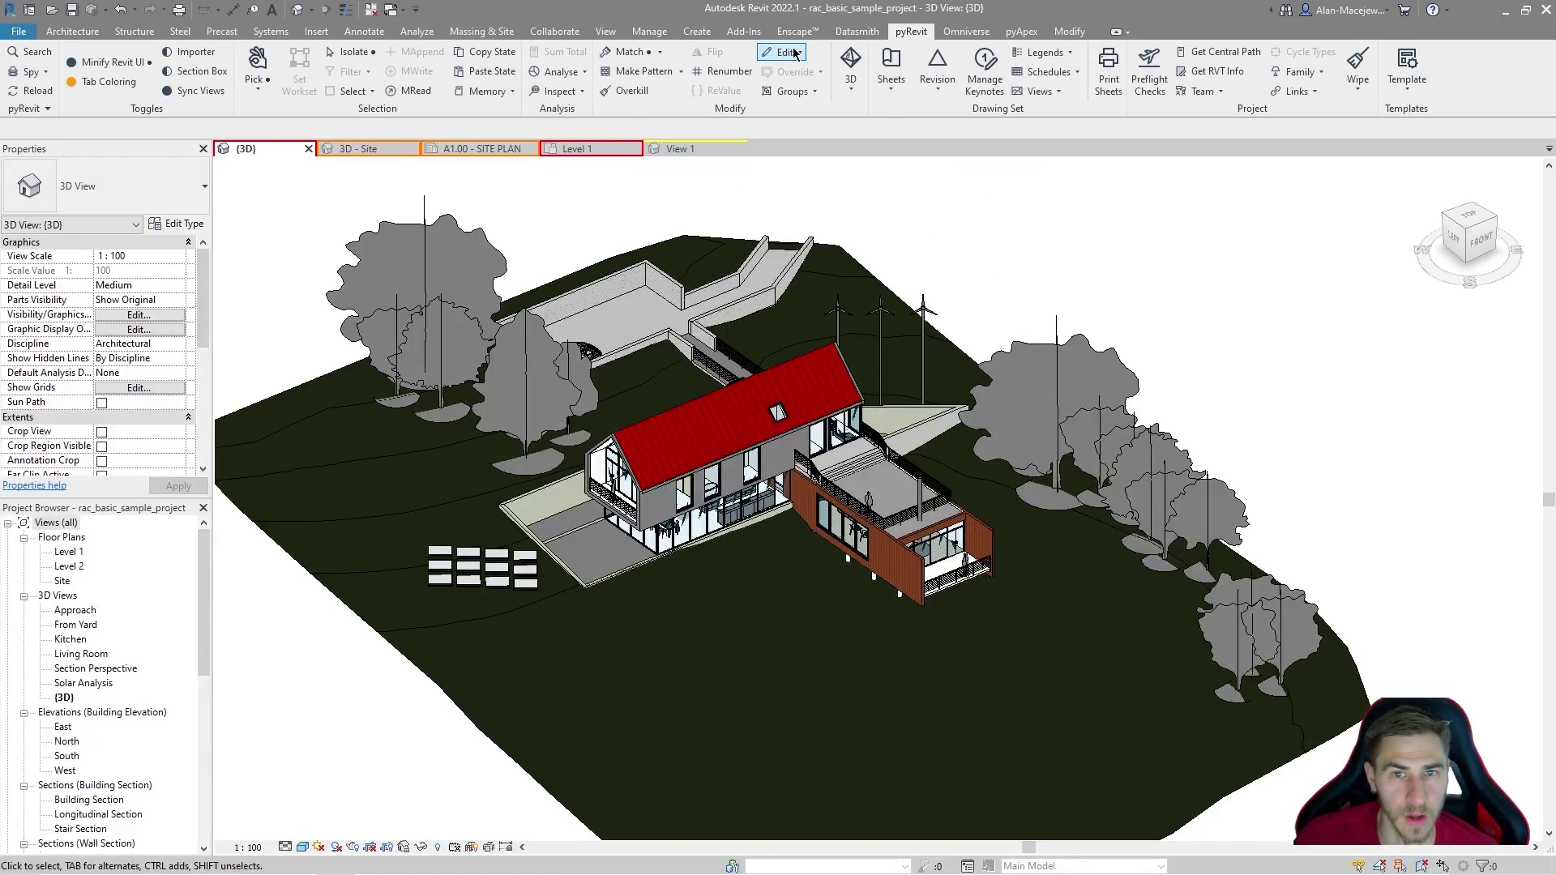
click(115, 65)
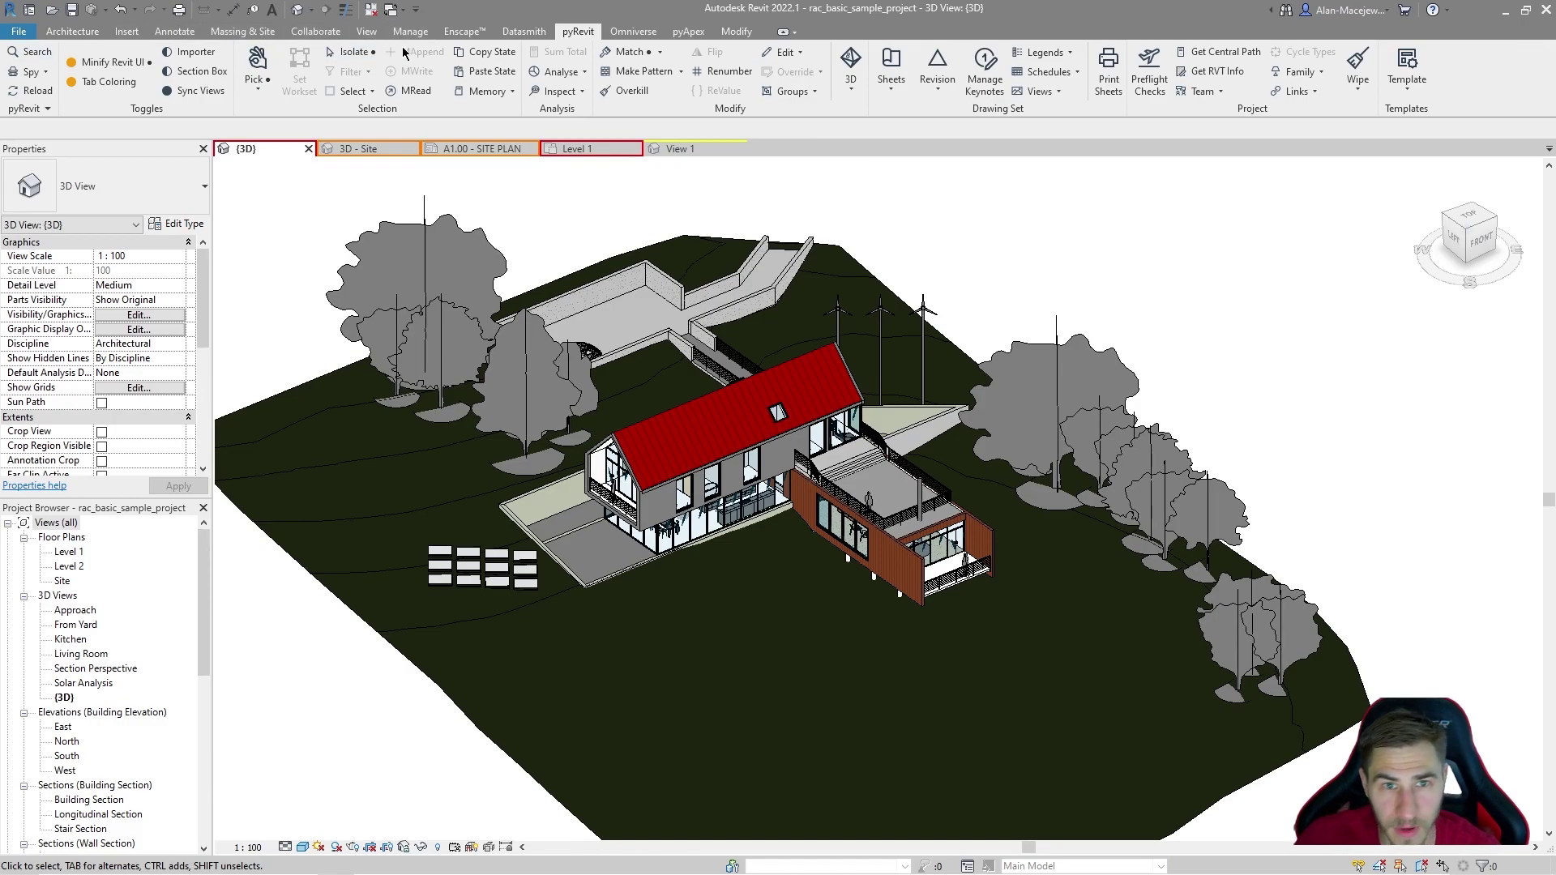
shift+click(130, 72)
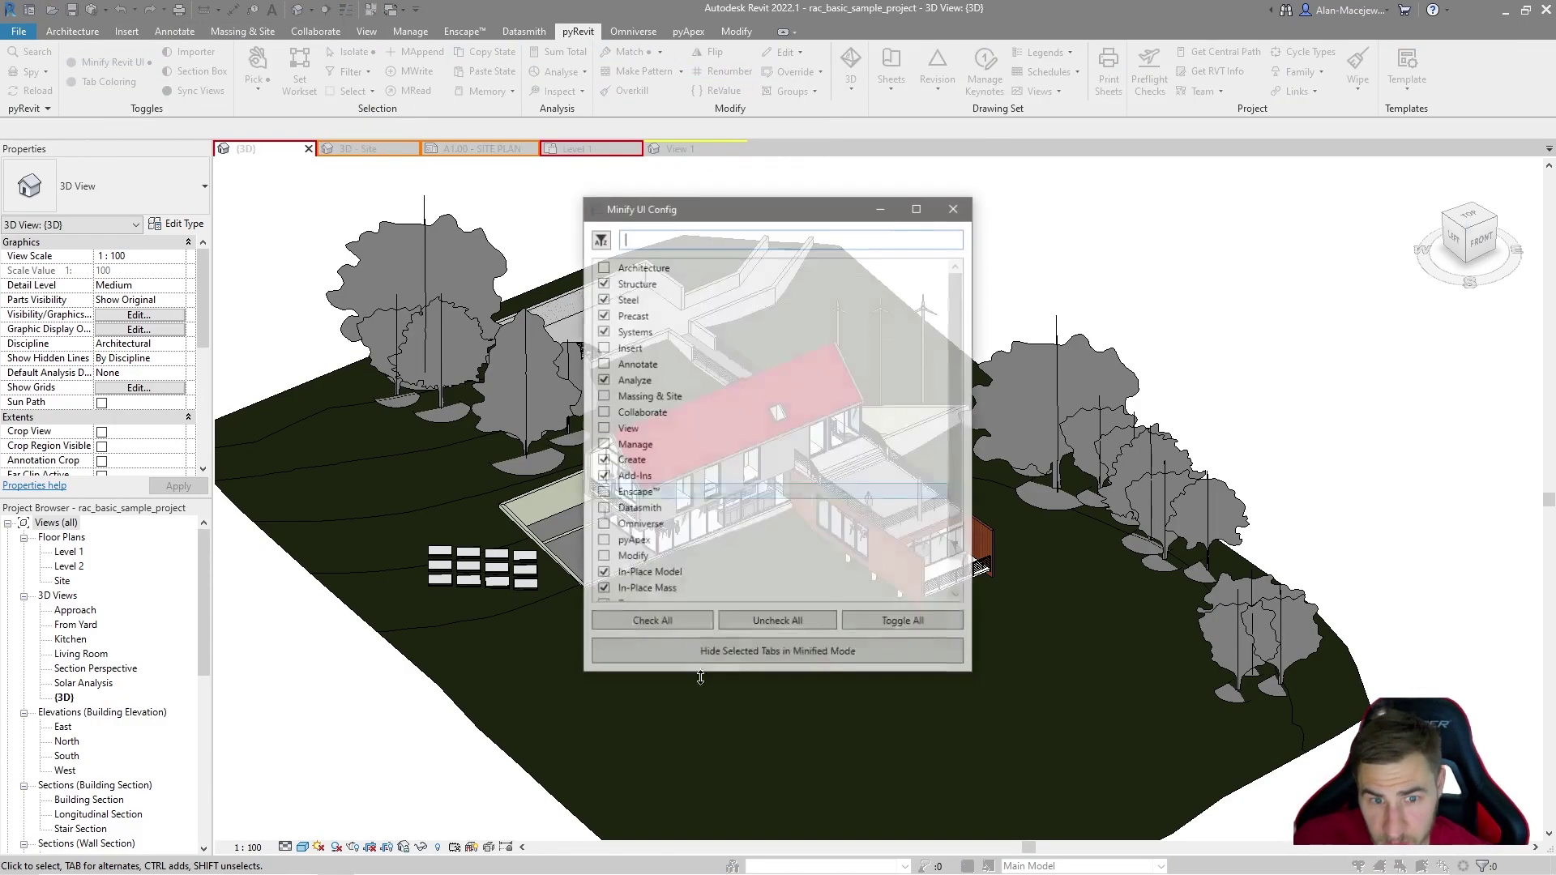
click(694, 624)
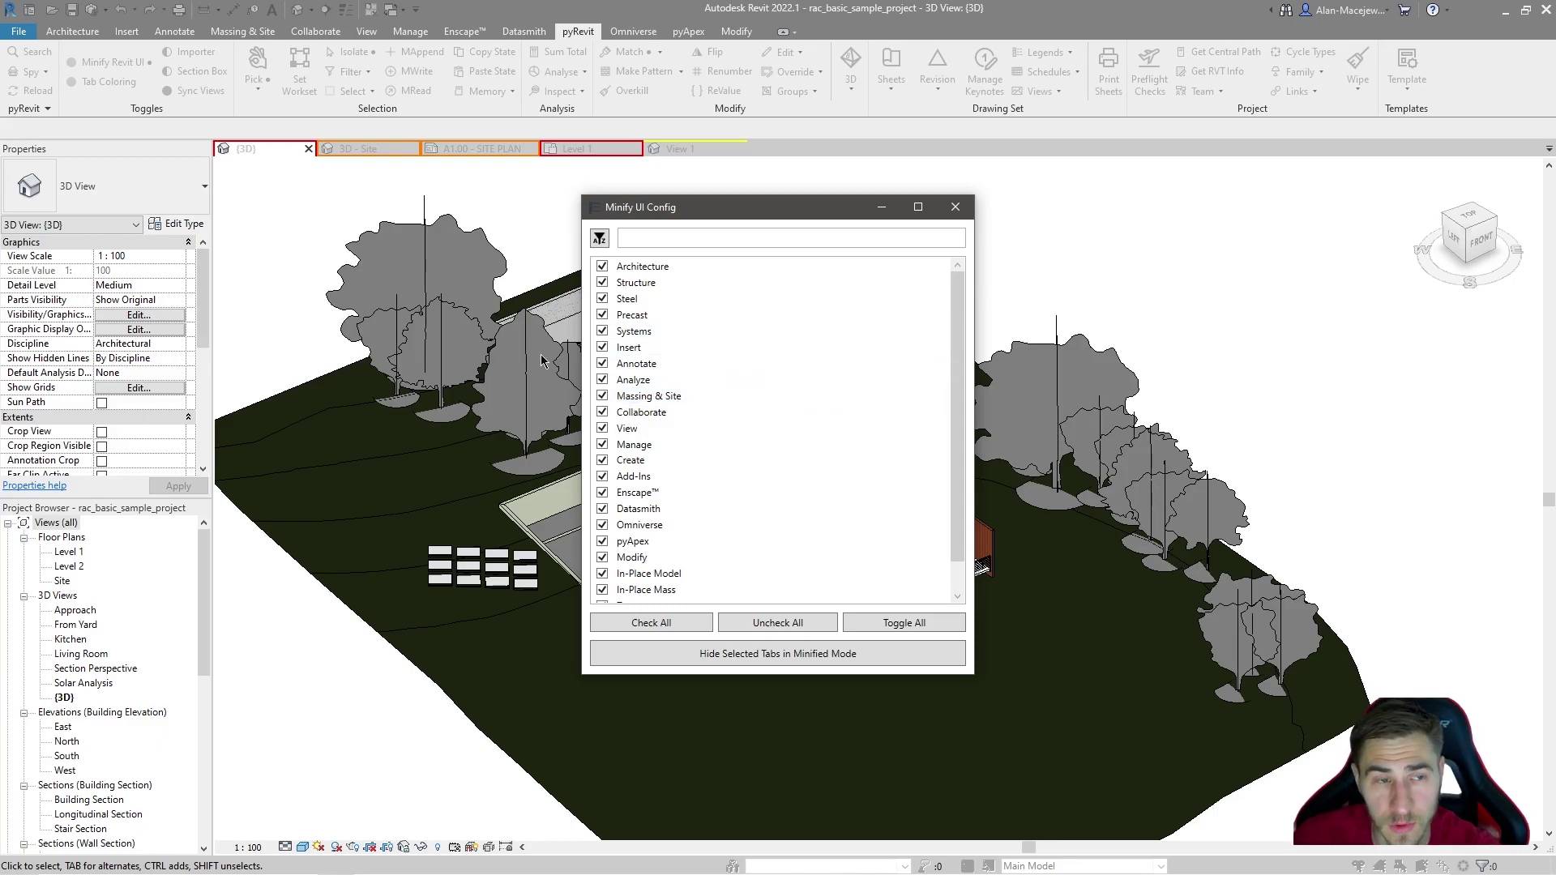
click(816, 659)
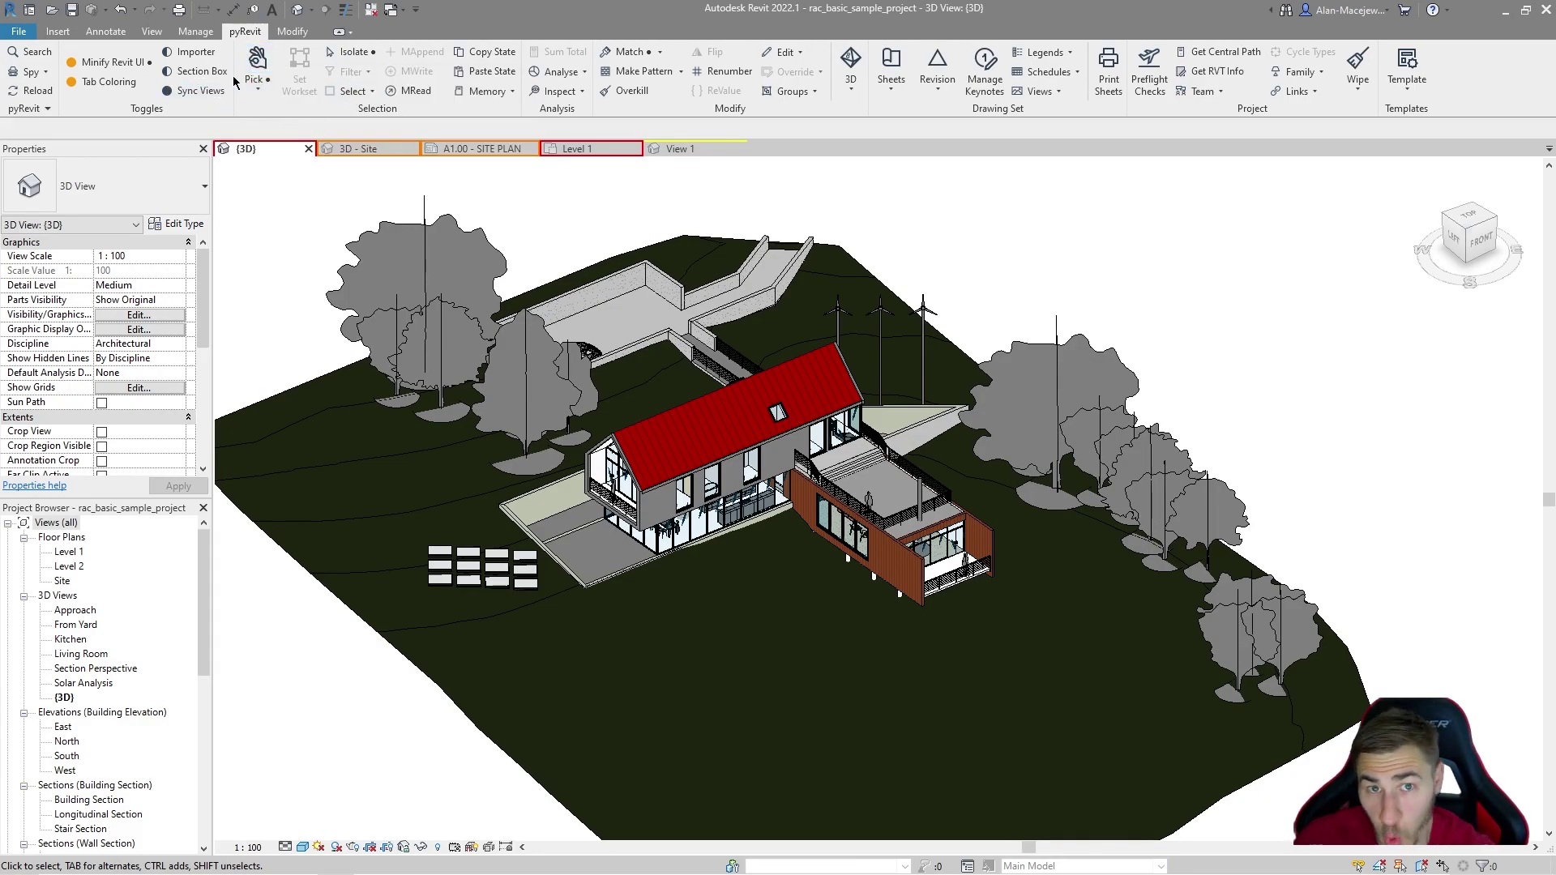
click(292, 31)
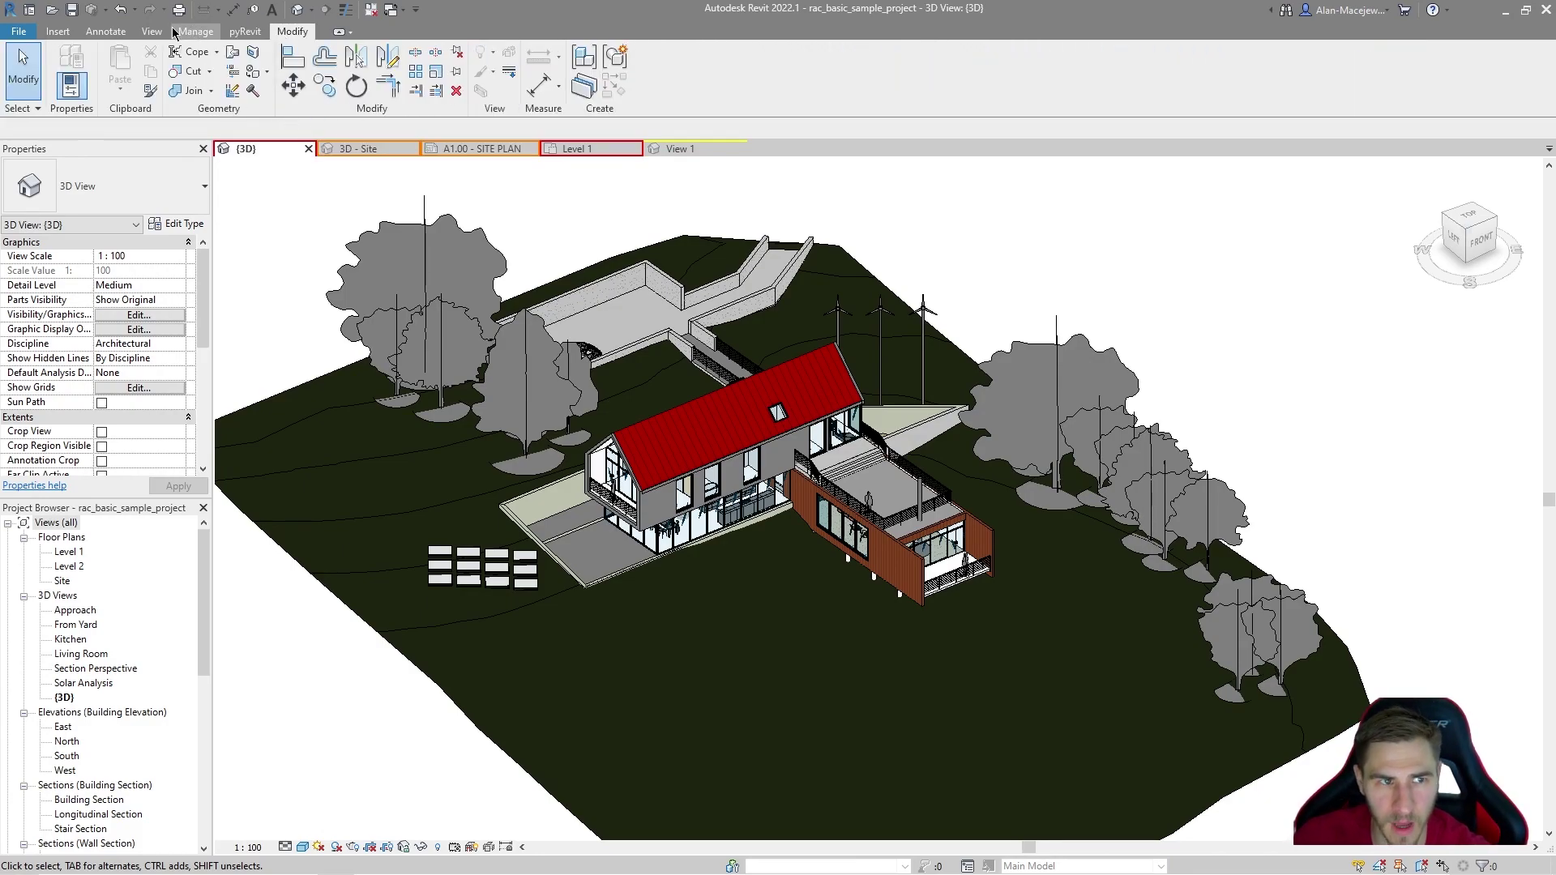
click(195, 30)
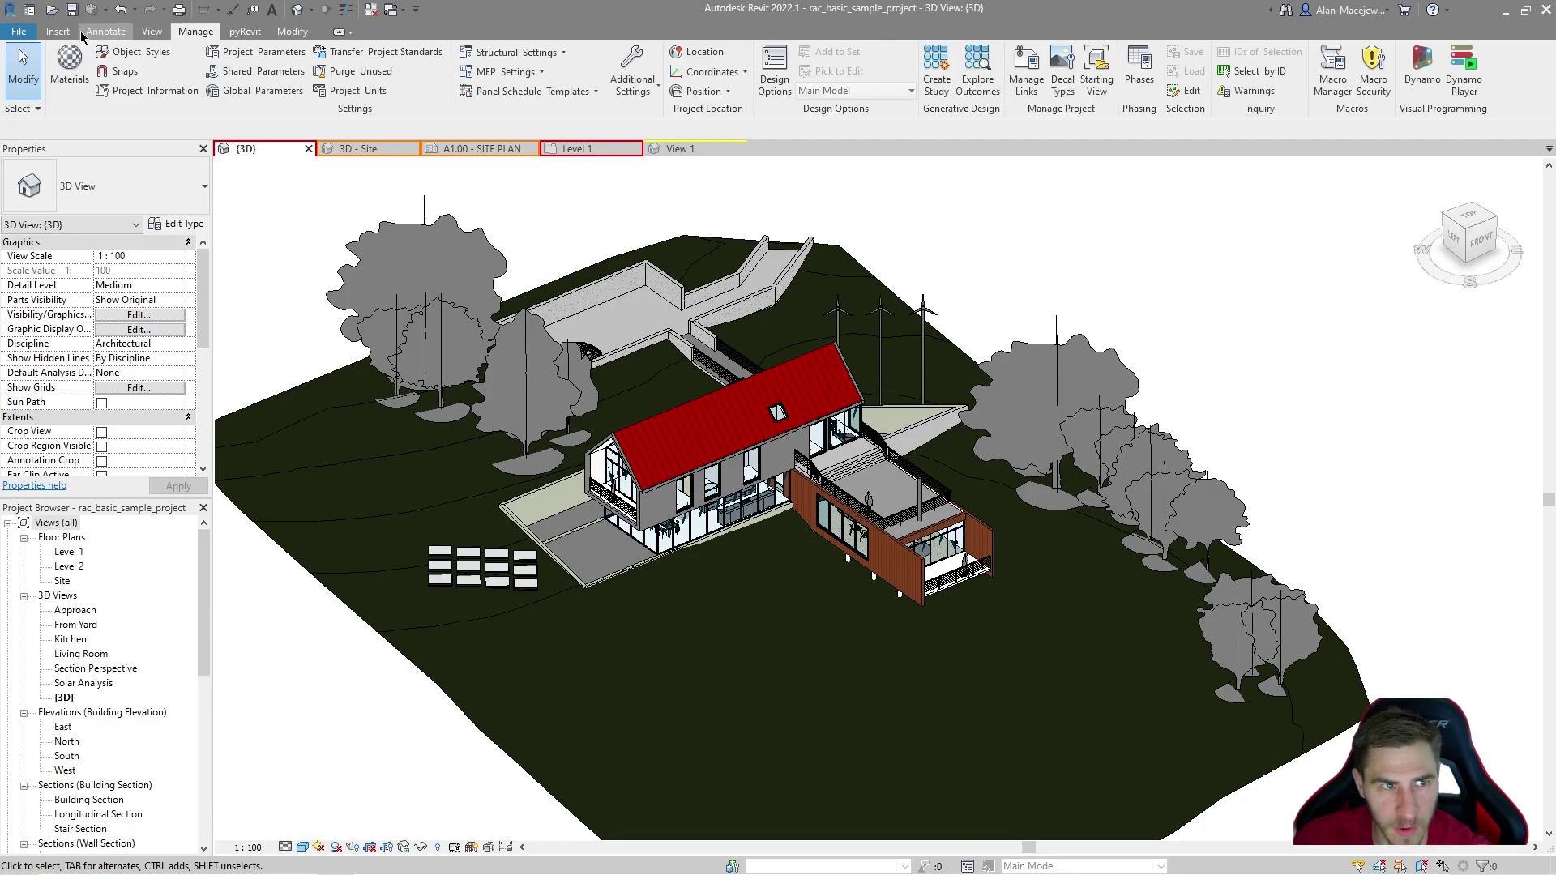
click(292, 31)
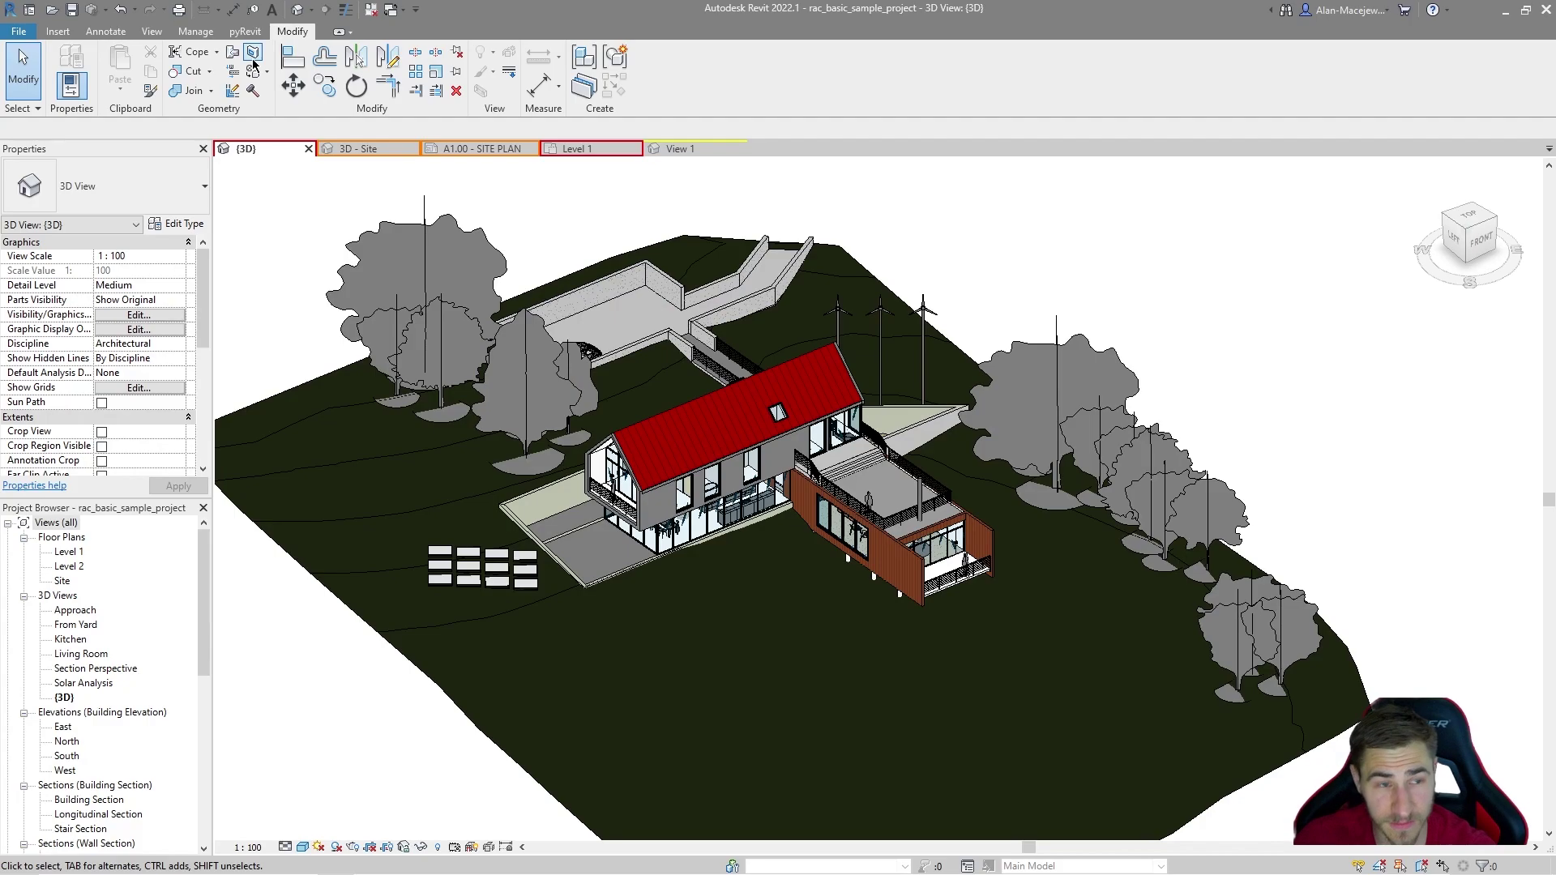
Reopen Minify UI Config from the pyRevit tab, uncheck all tabs and apply
click(244, 31)
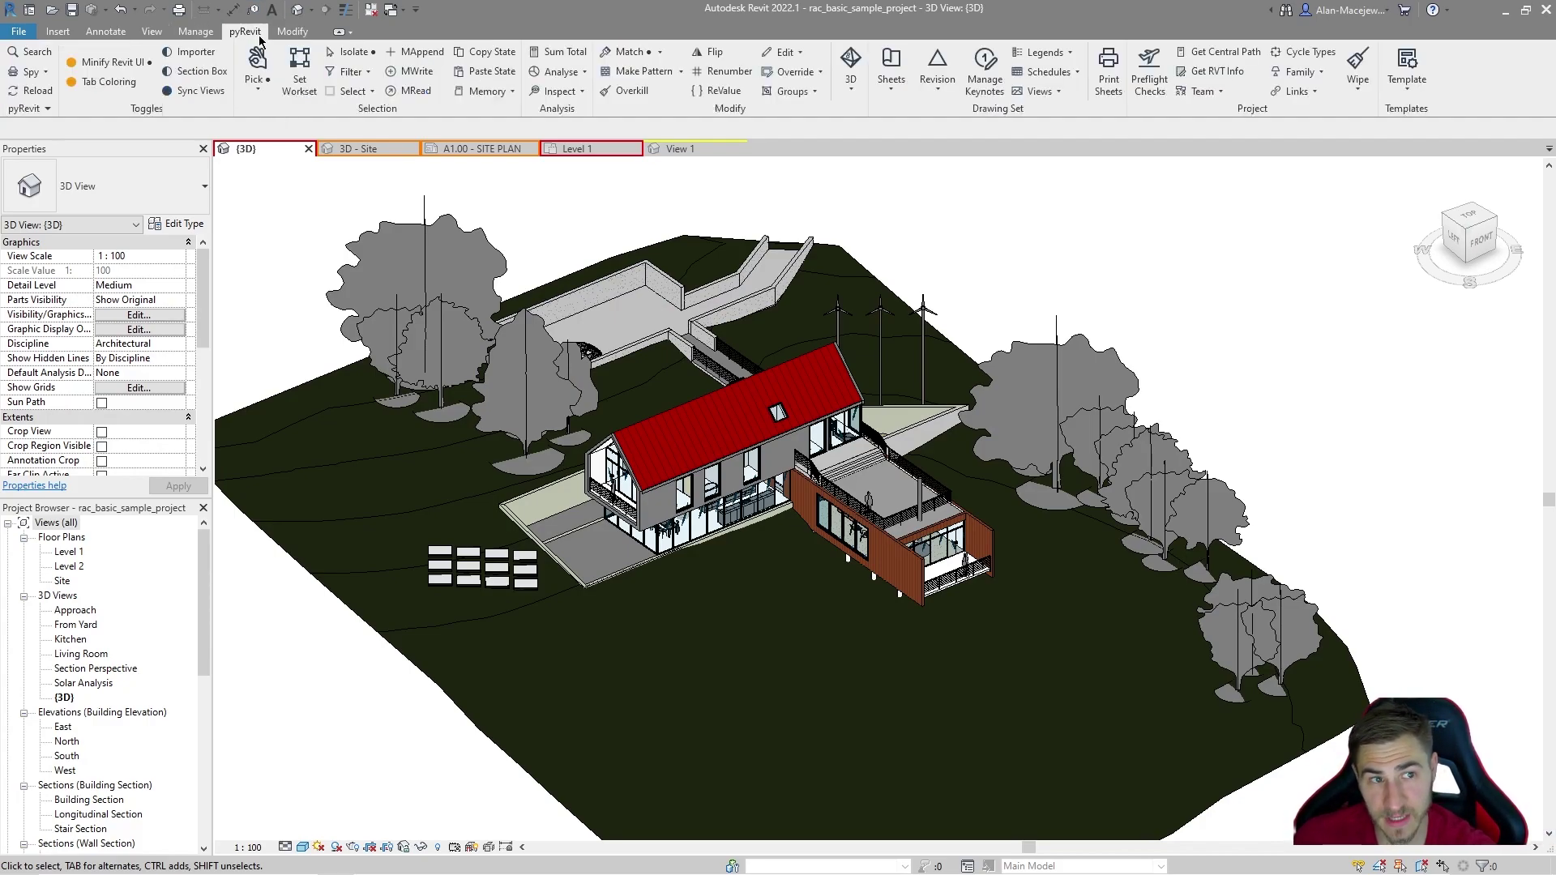
shift+click(97, 71)
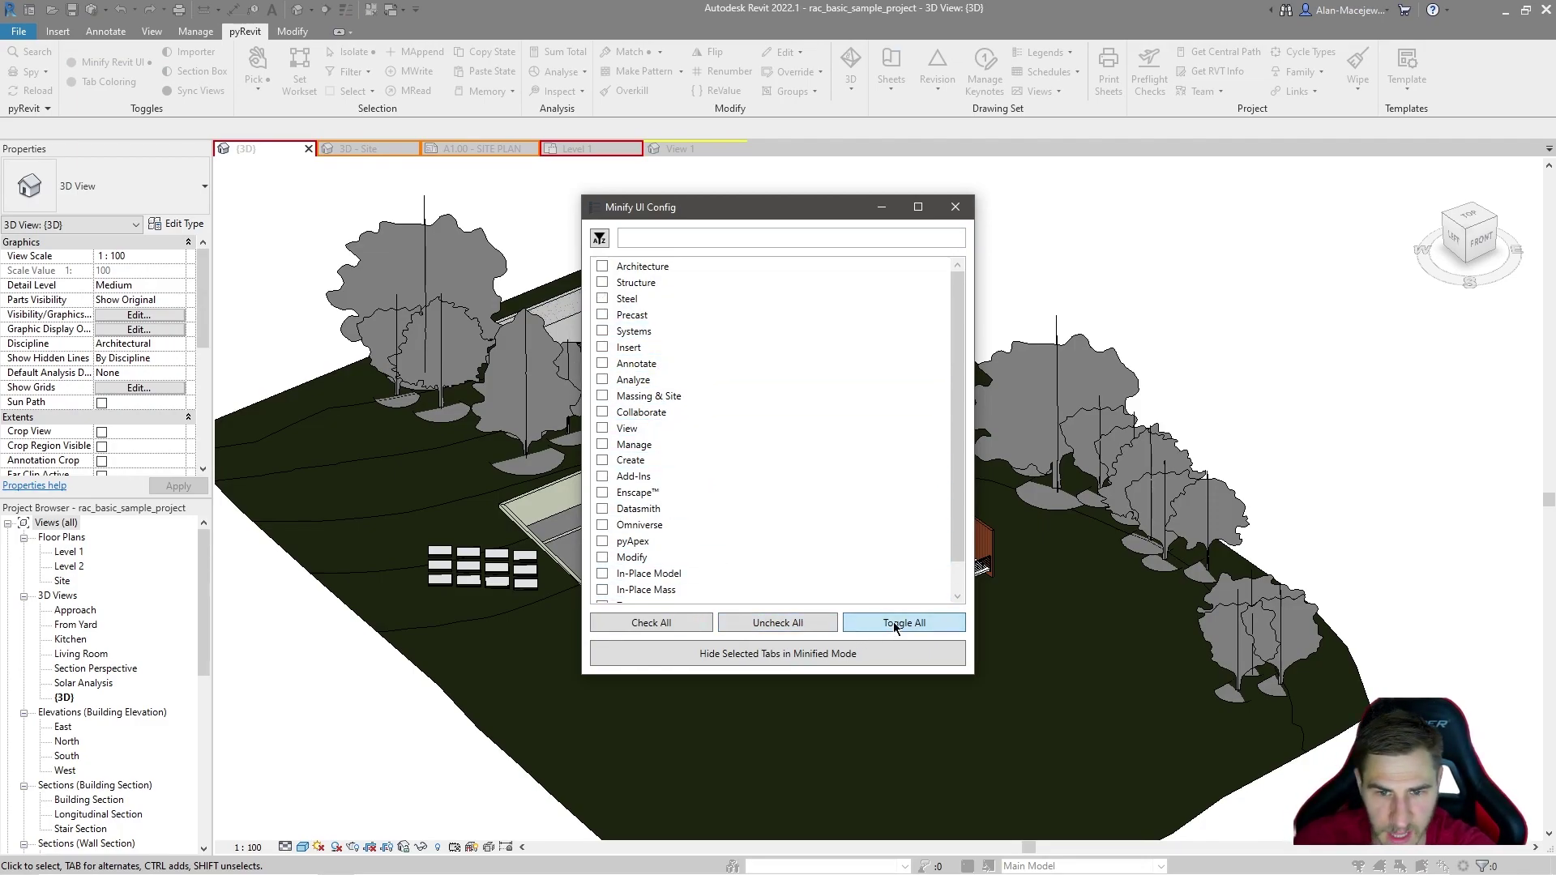
click(809, 655)
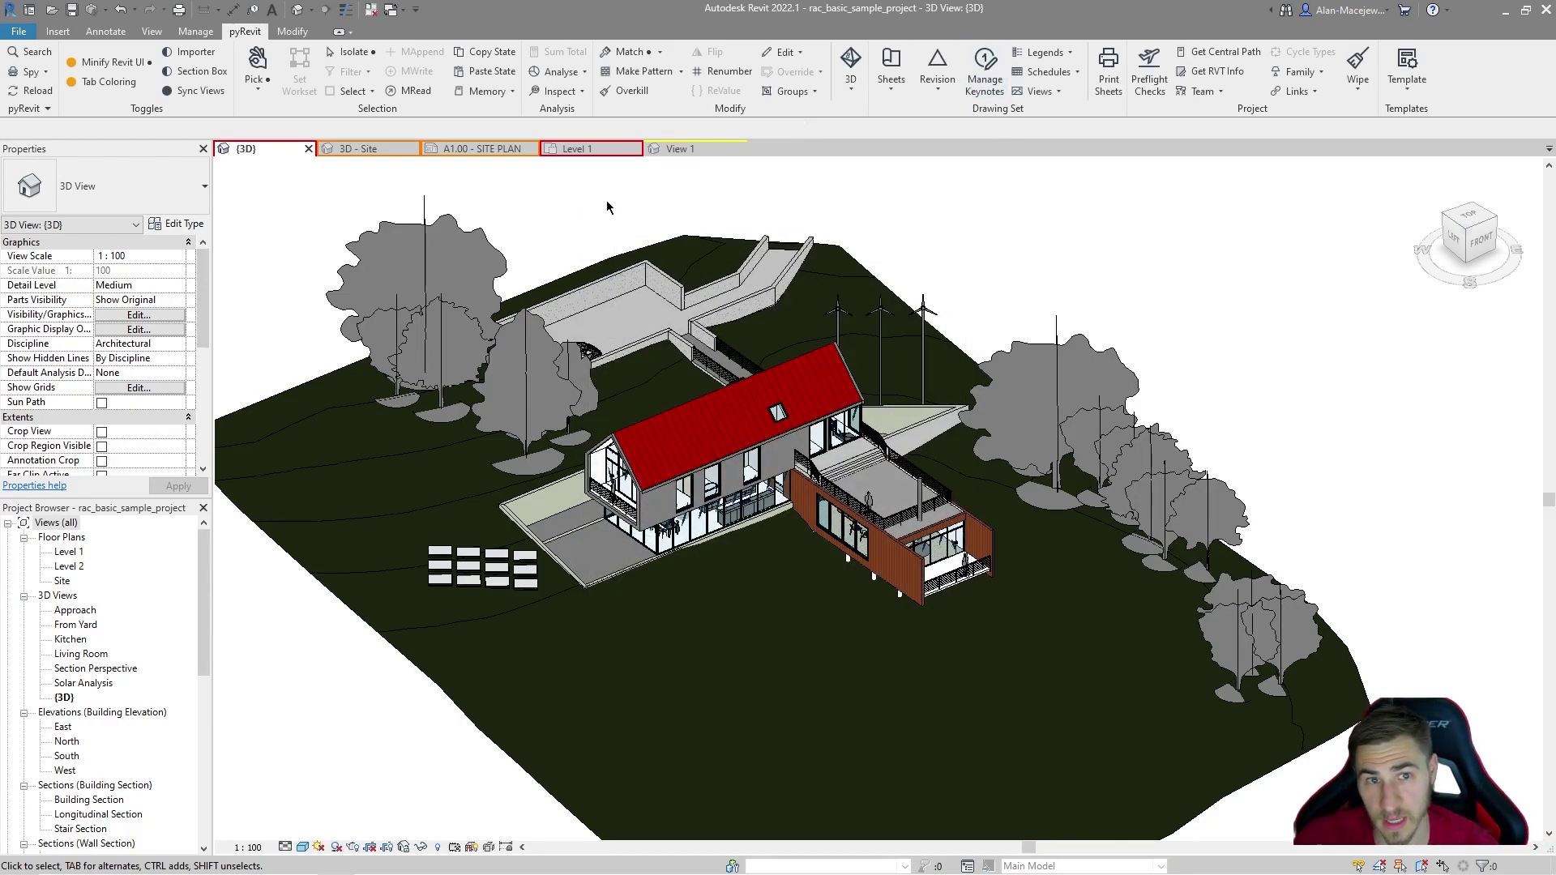
Toggle Minify Revit UI so every ribbon tab shows again
click(109, 61)
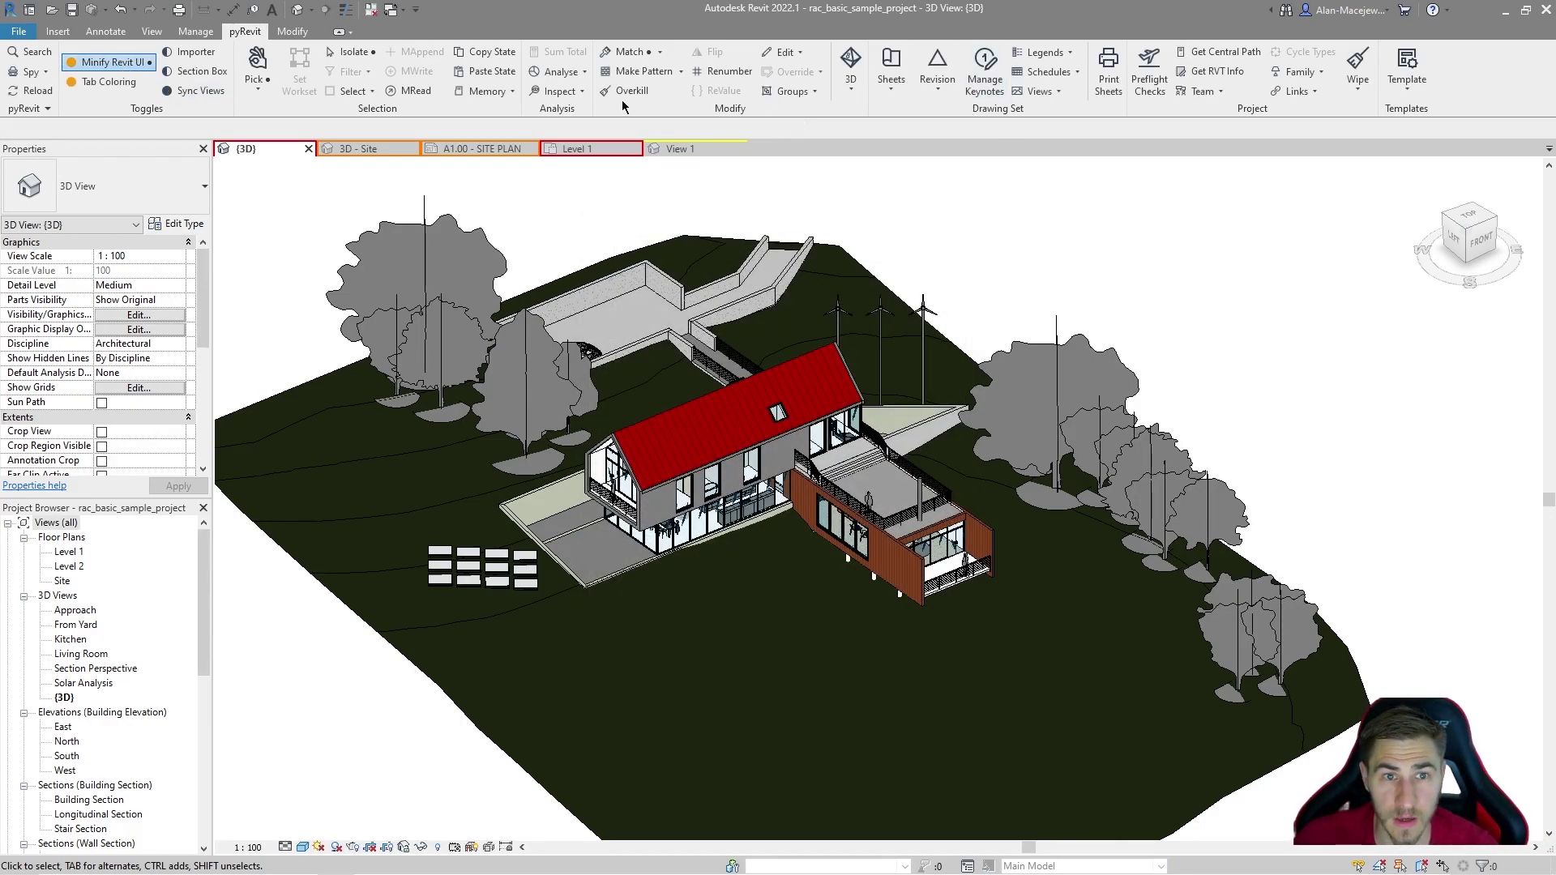
click(110, 62)
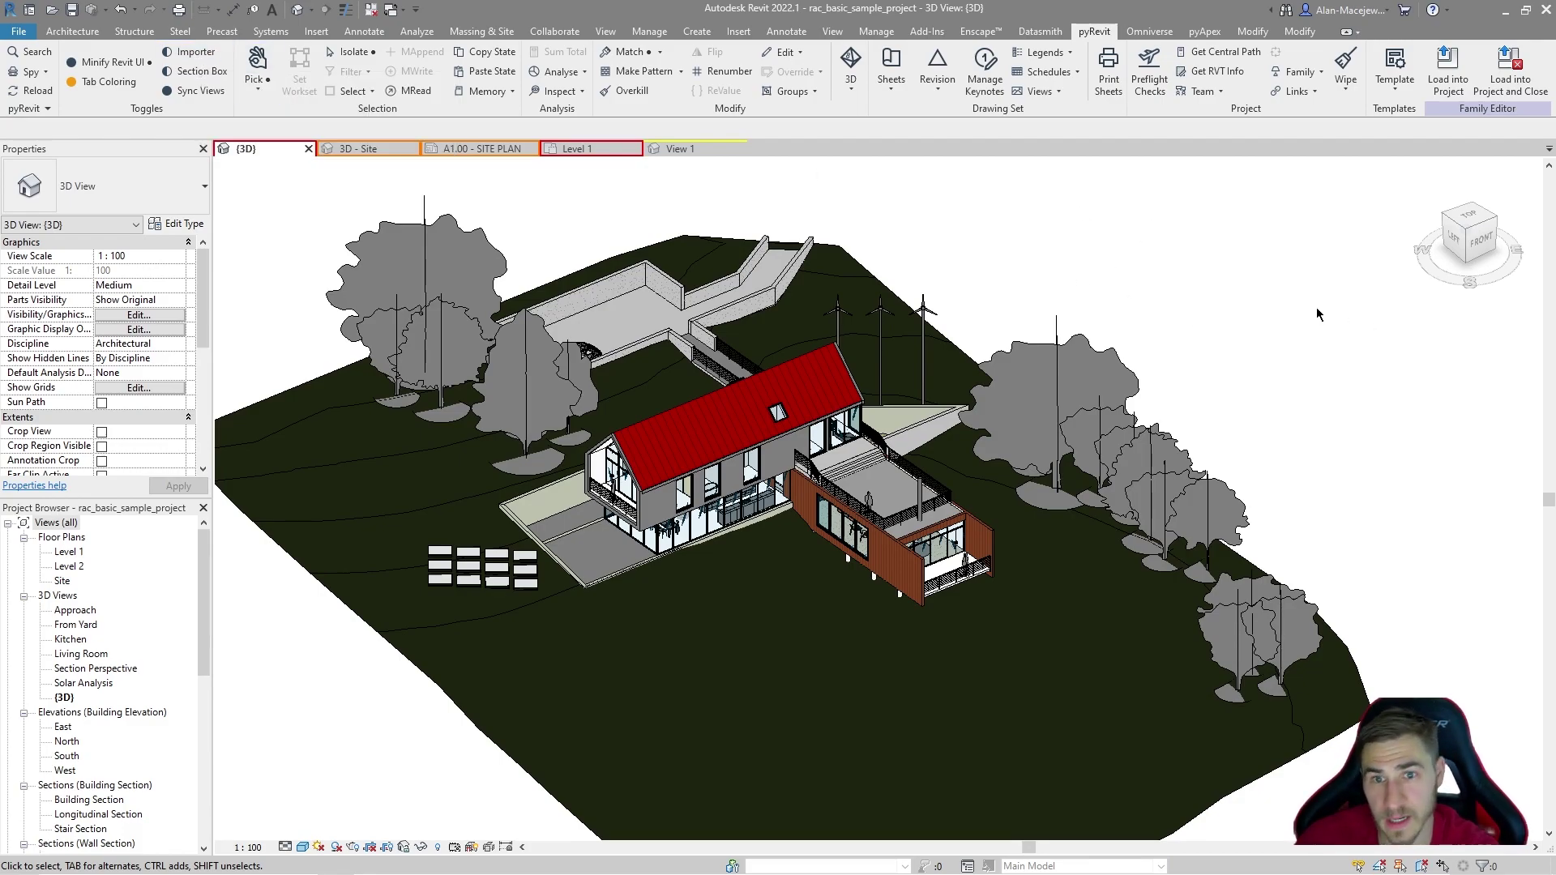
Zoom out and select the Site Plan.dwg mesh floating above the site, then return to pyRevit
scroll(1276, 386, down, 5)
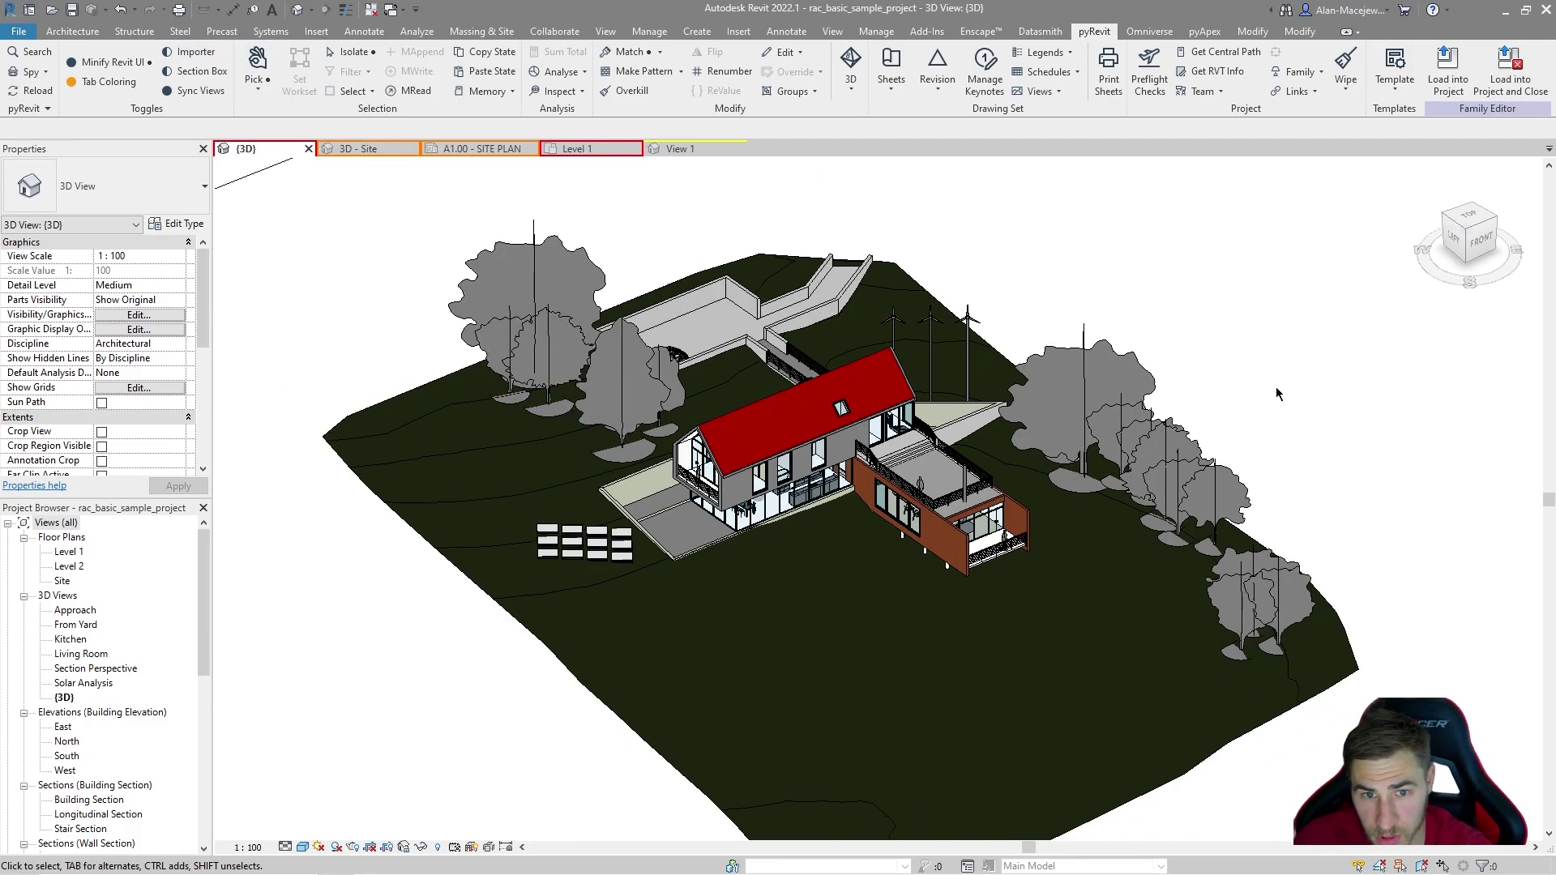
scroll(979, 579, down, 6)
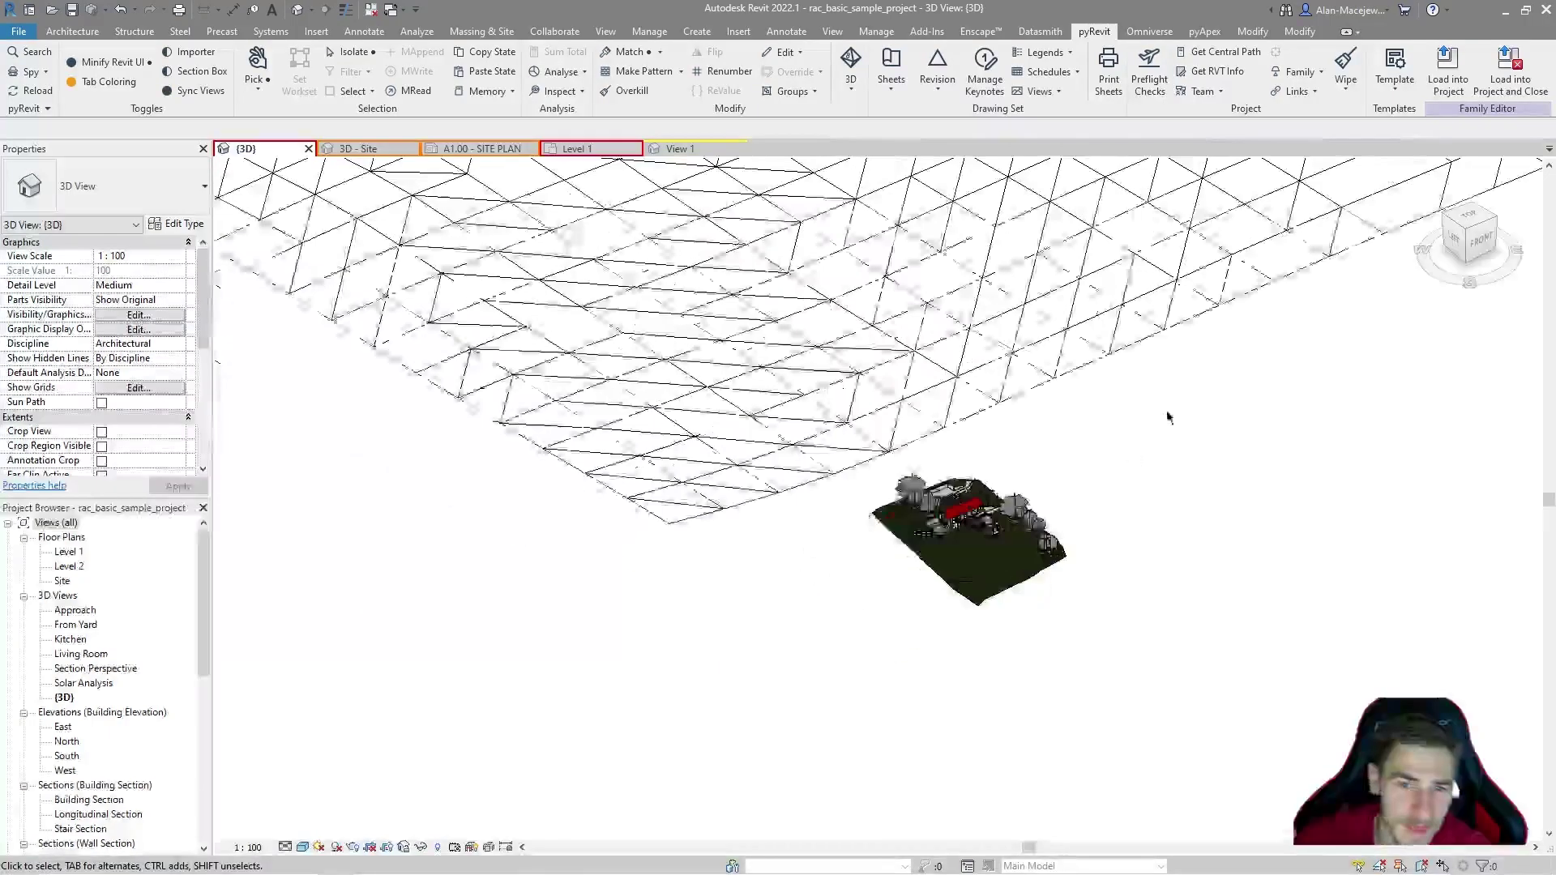
scroll(995, 482, down, 3)
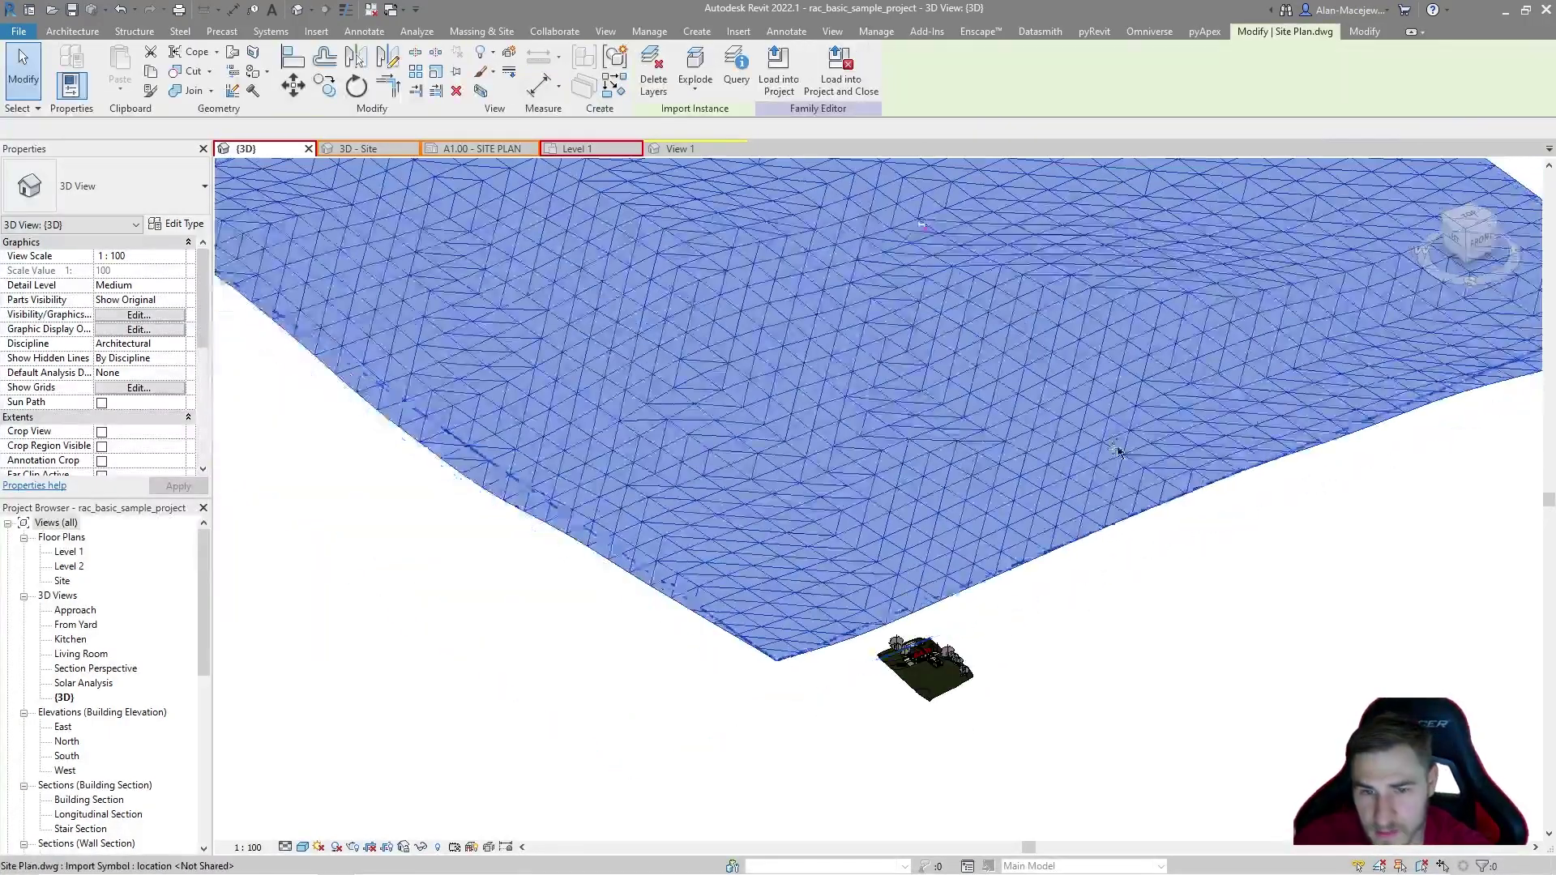
click(1043, 576)
scroll(904, 631, up, 5)
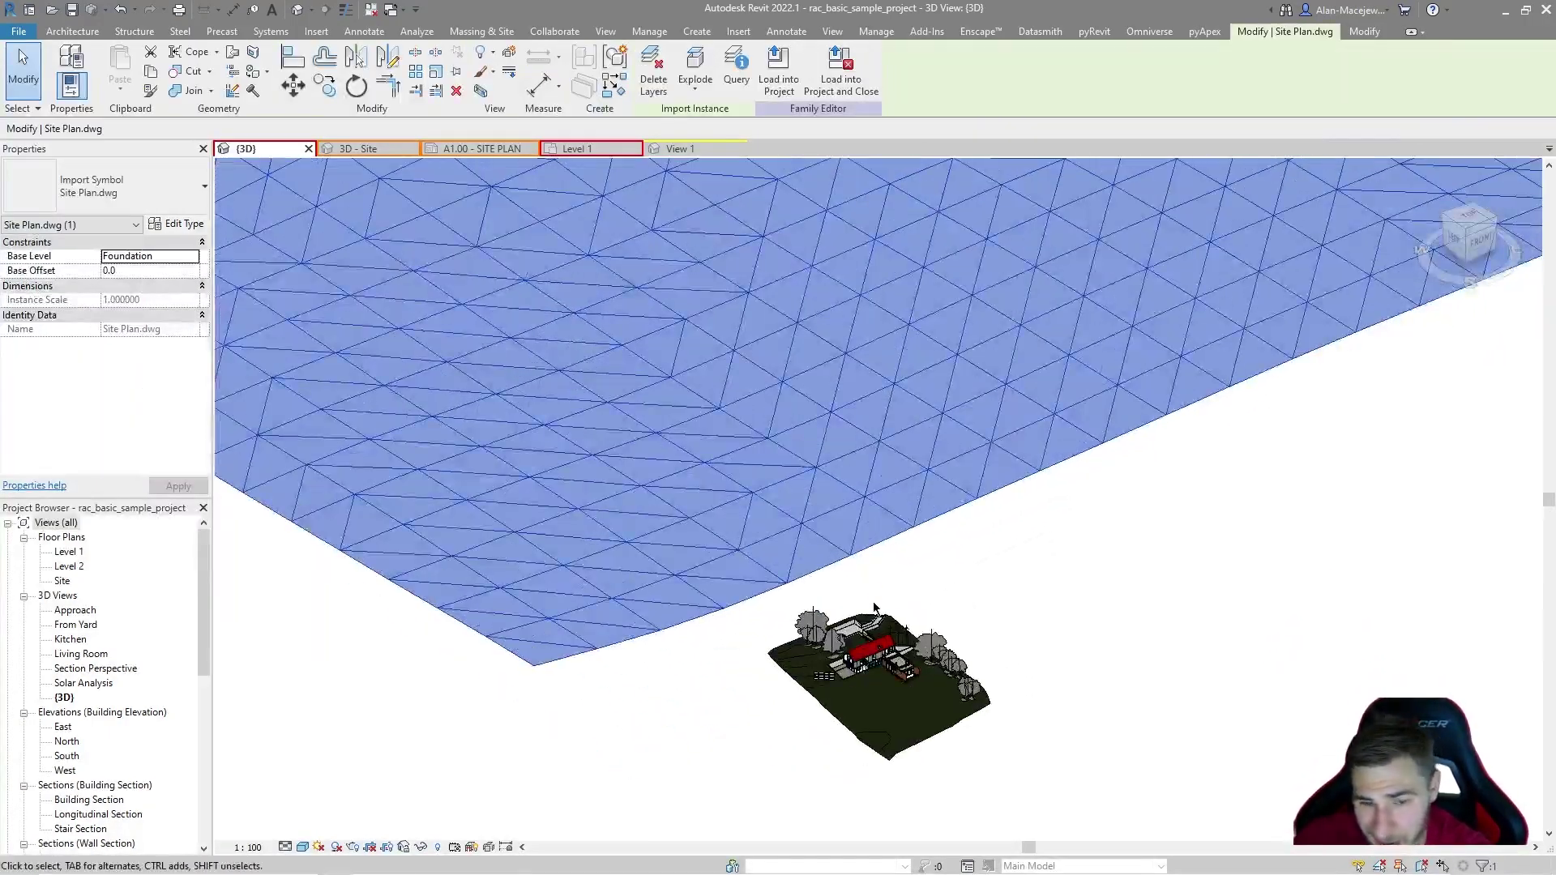
scroll(965, 577, up, 3)
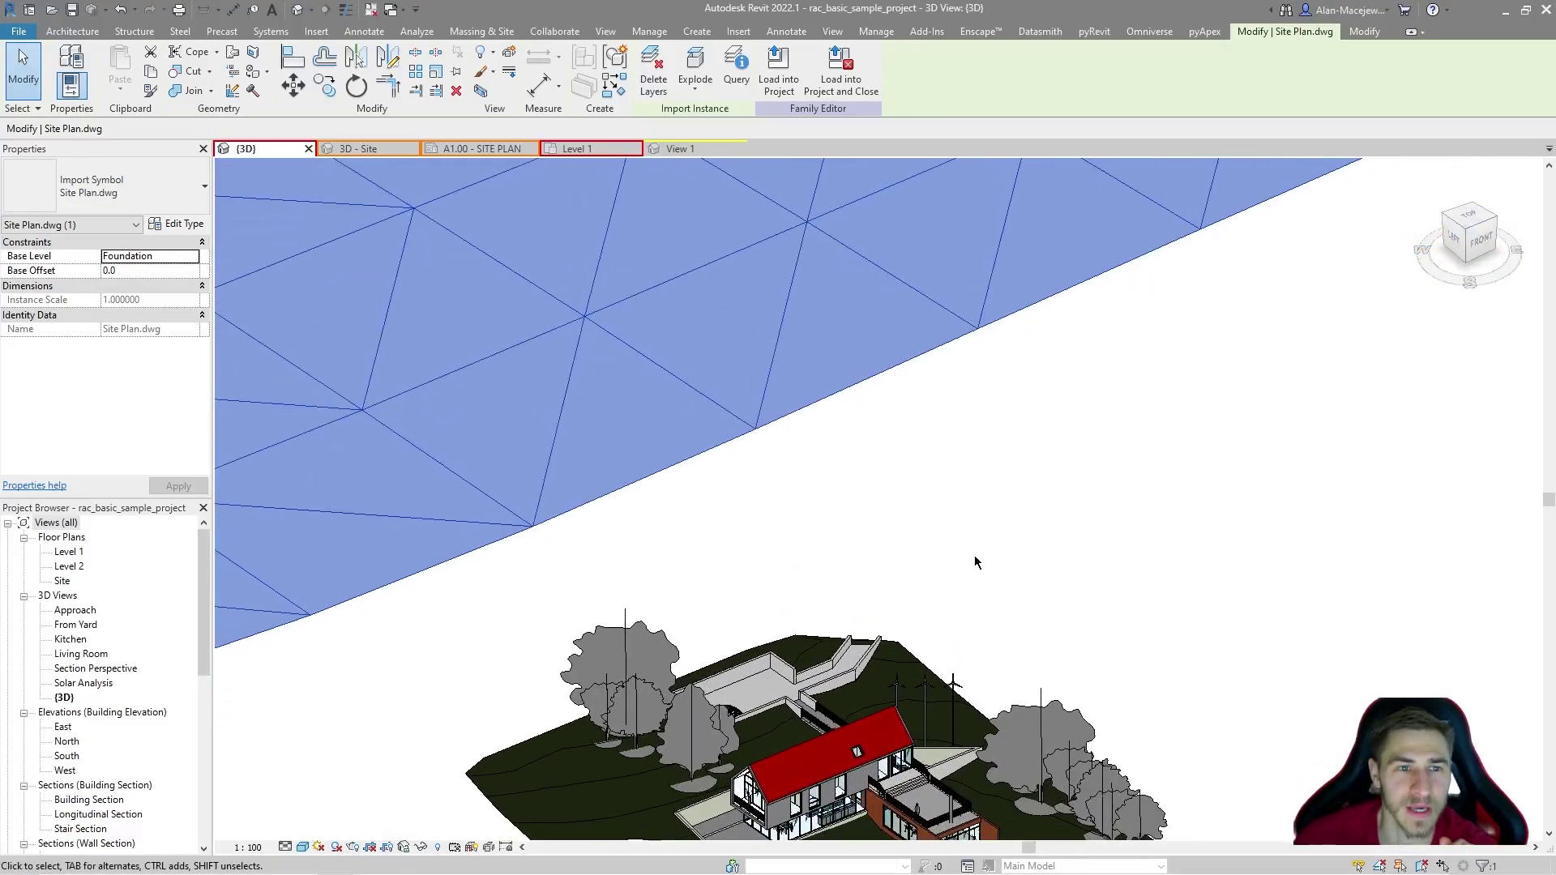
scroll(1015, 533, down, 1)
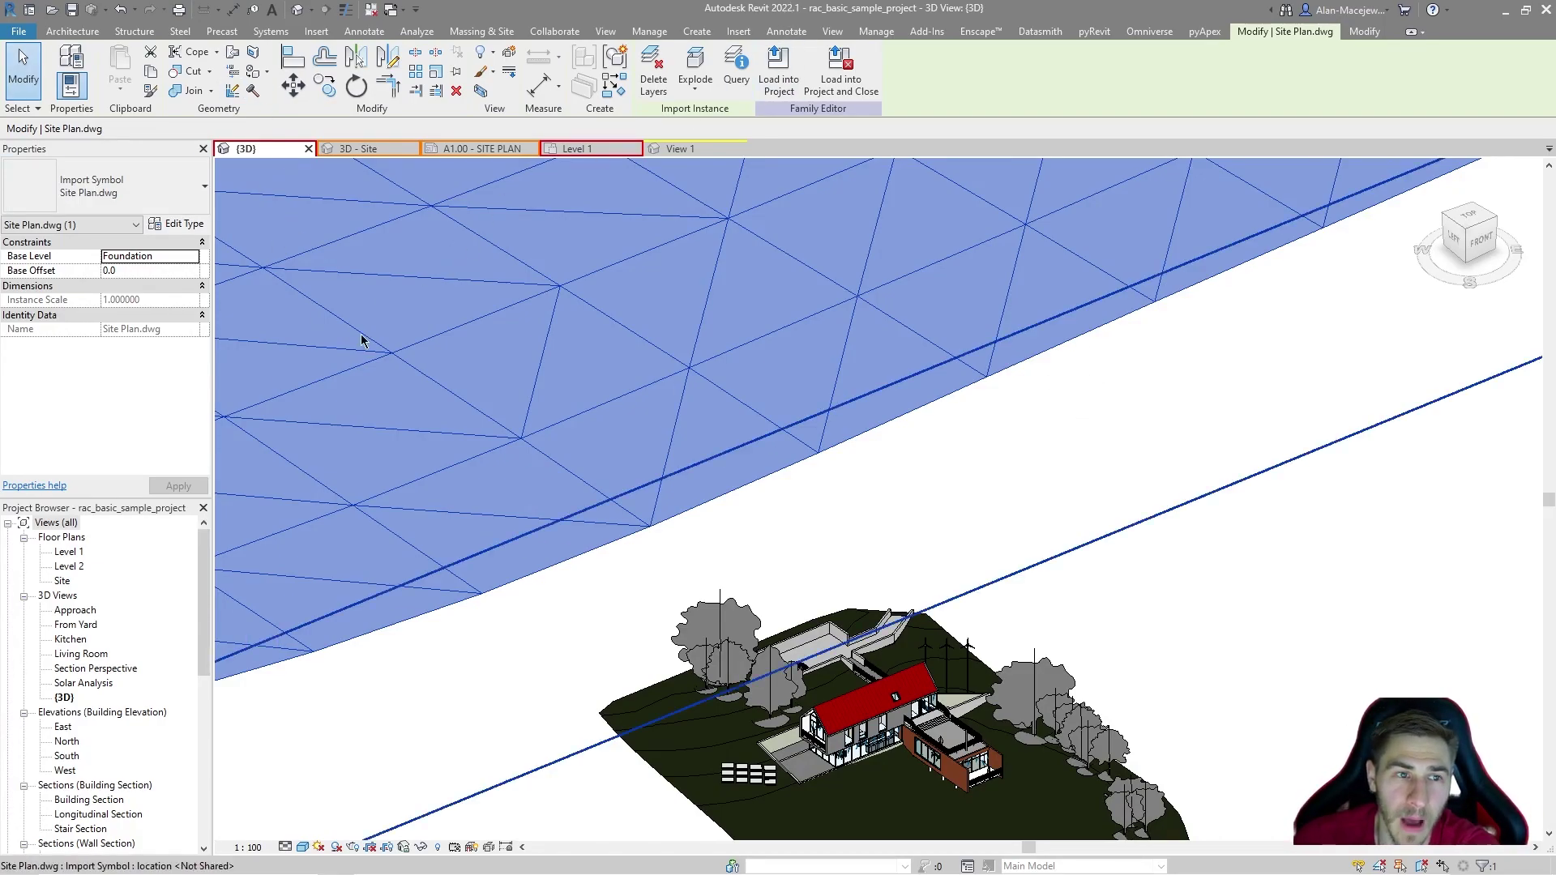
click(1065, 34)
click(1084, 34)
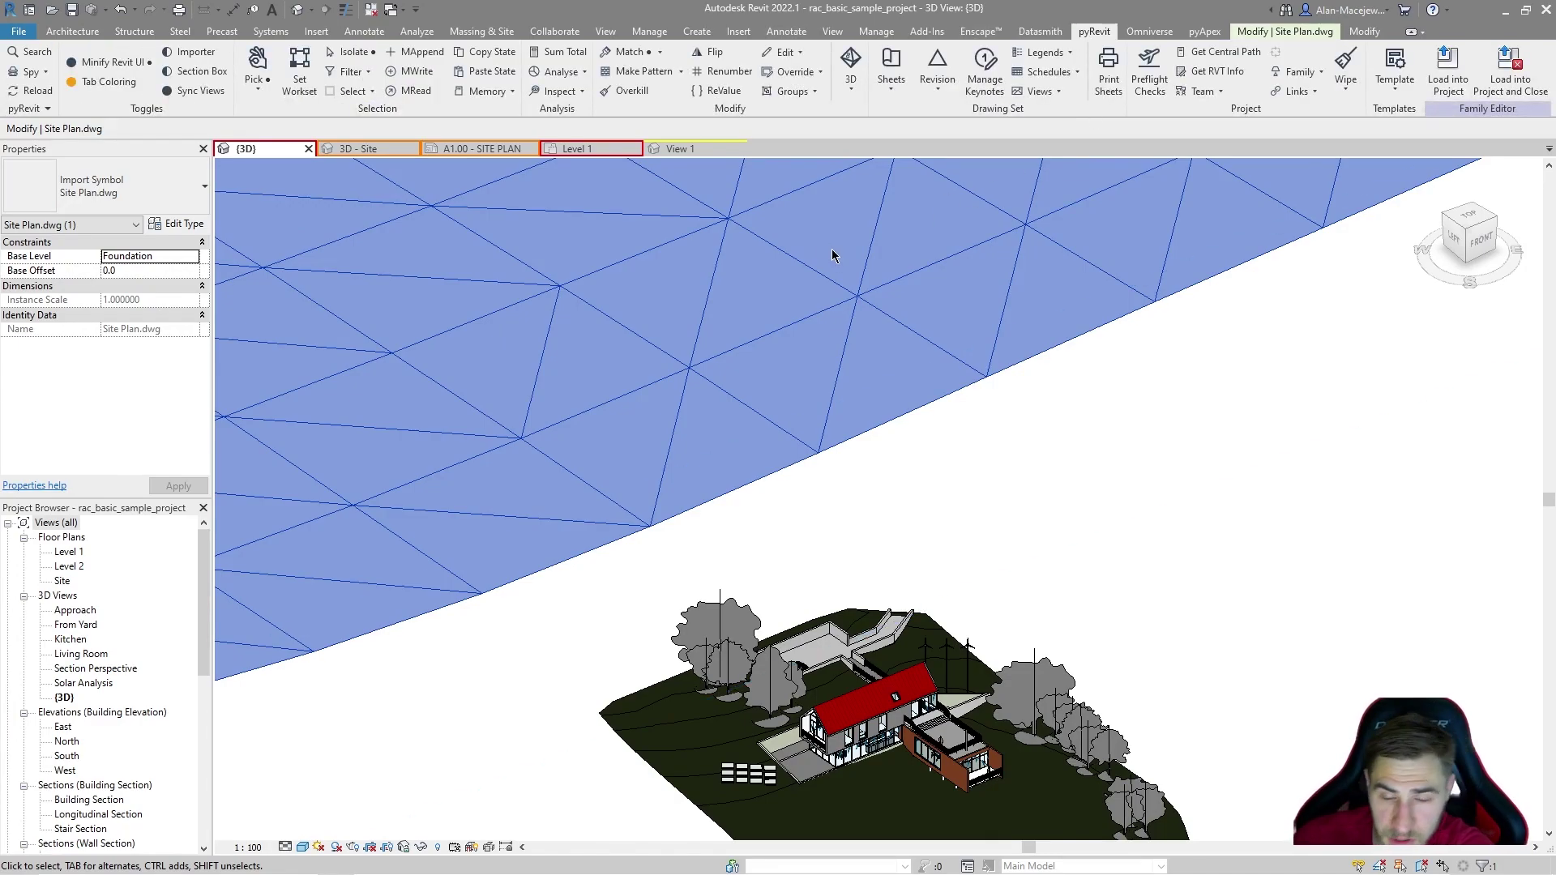
scroll(1103, 486, down, 1)
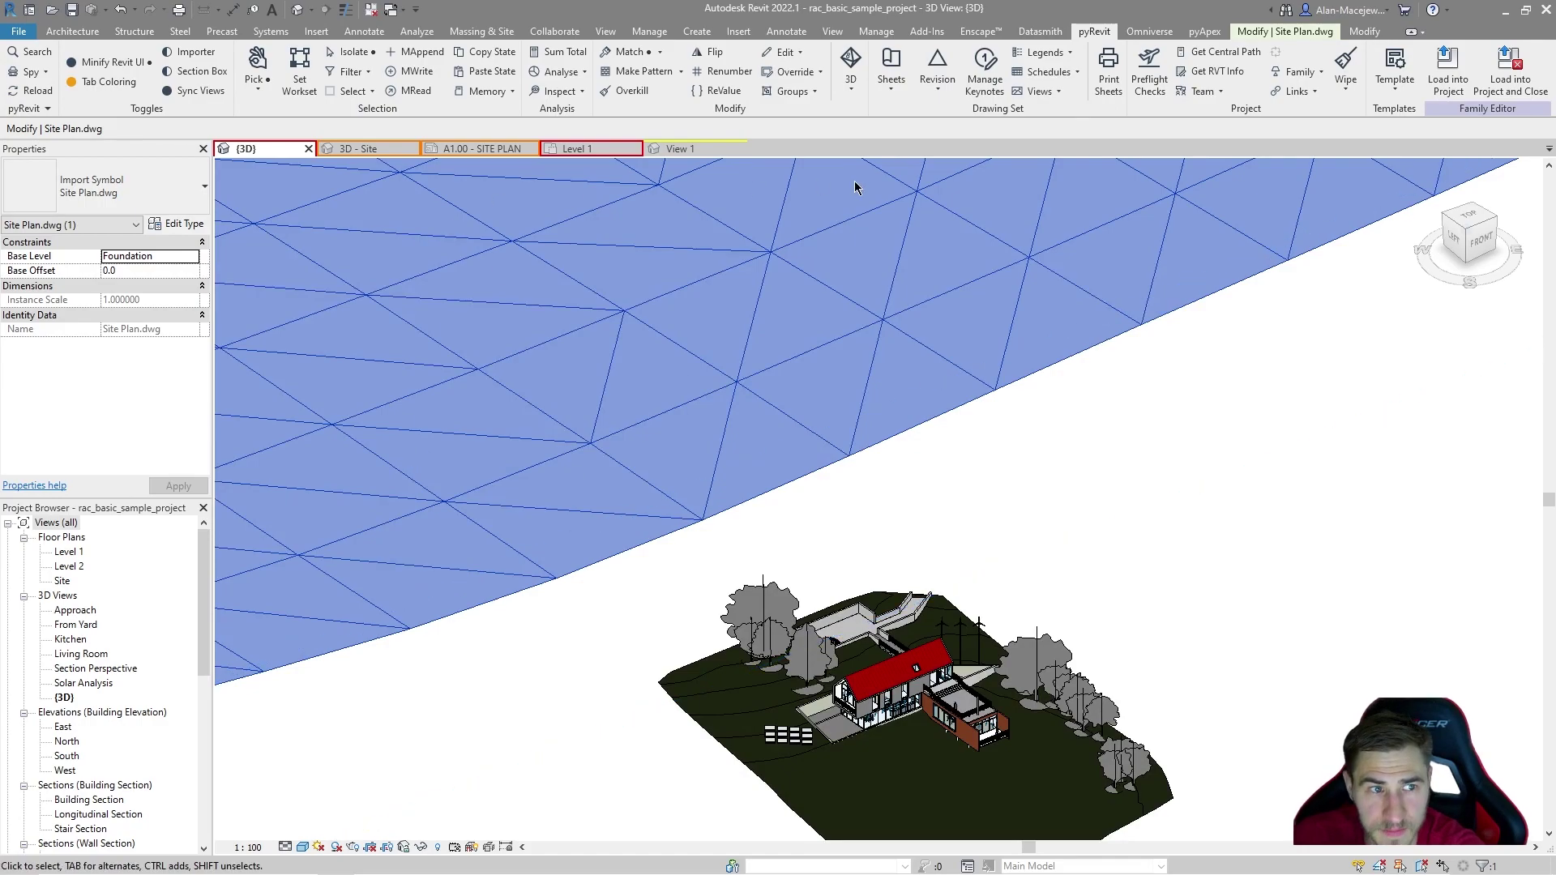
Toggle the Importer off, on and off to hide the Site Plan.dwg mesh, then pan slightly
click(187, 57)
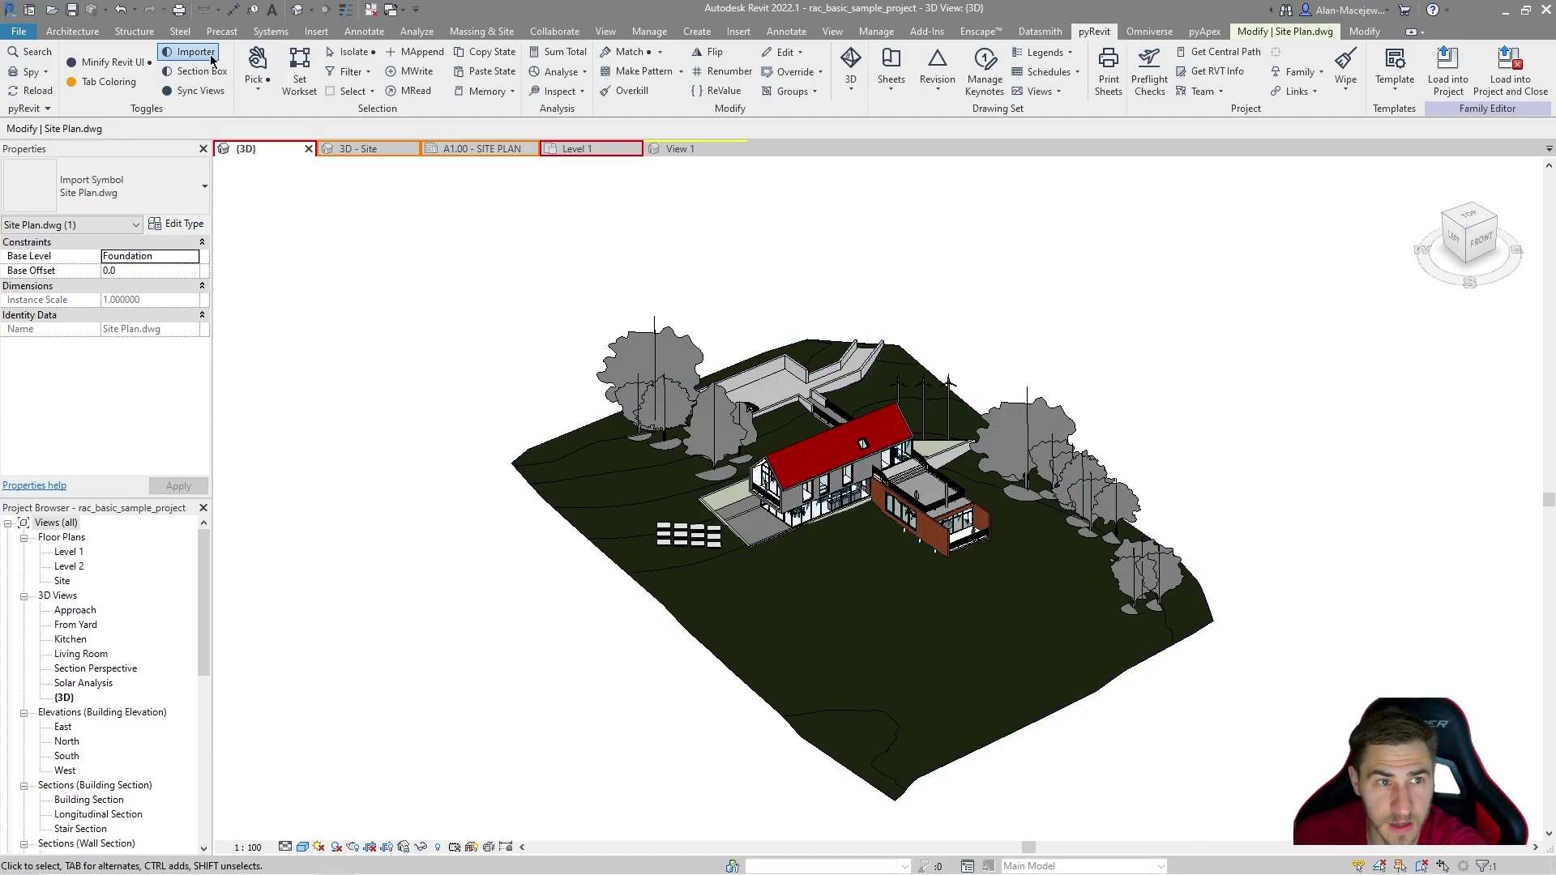
click(184, 55)
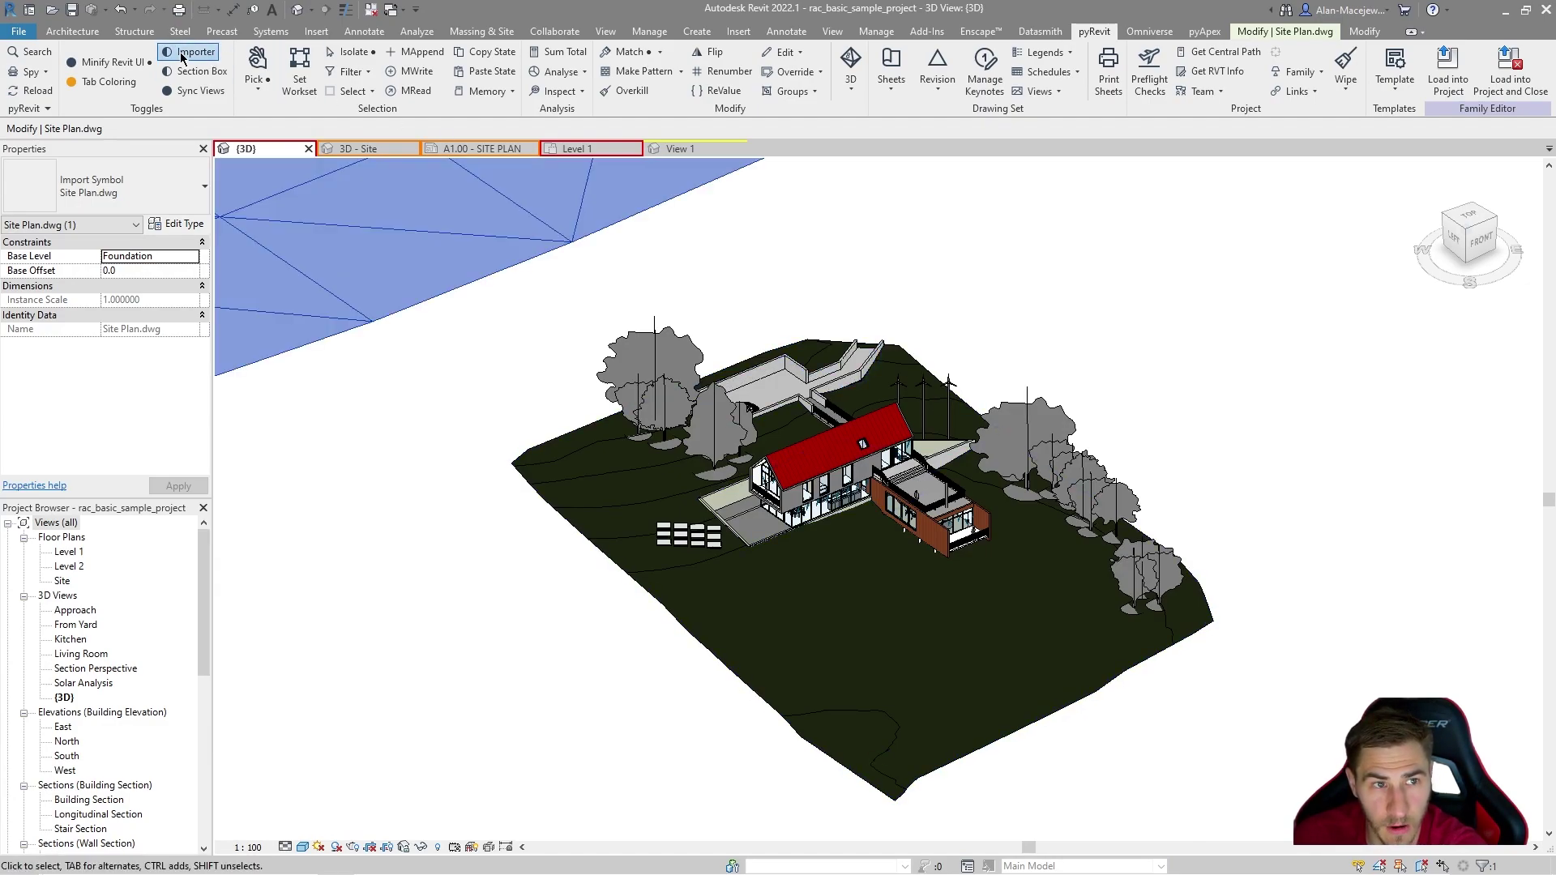
click(182, 57)
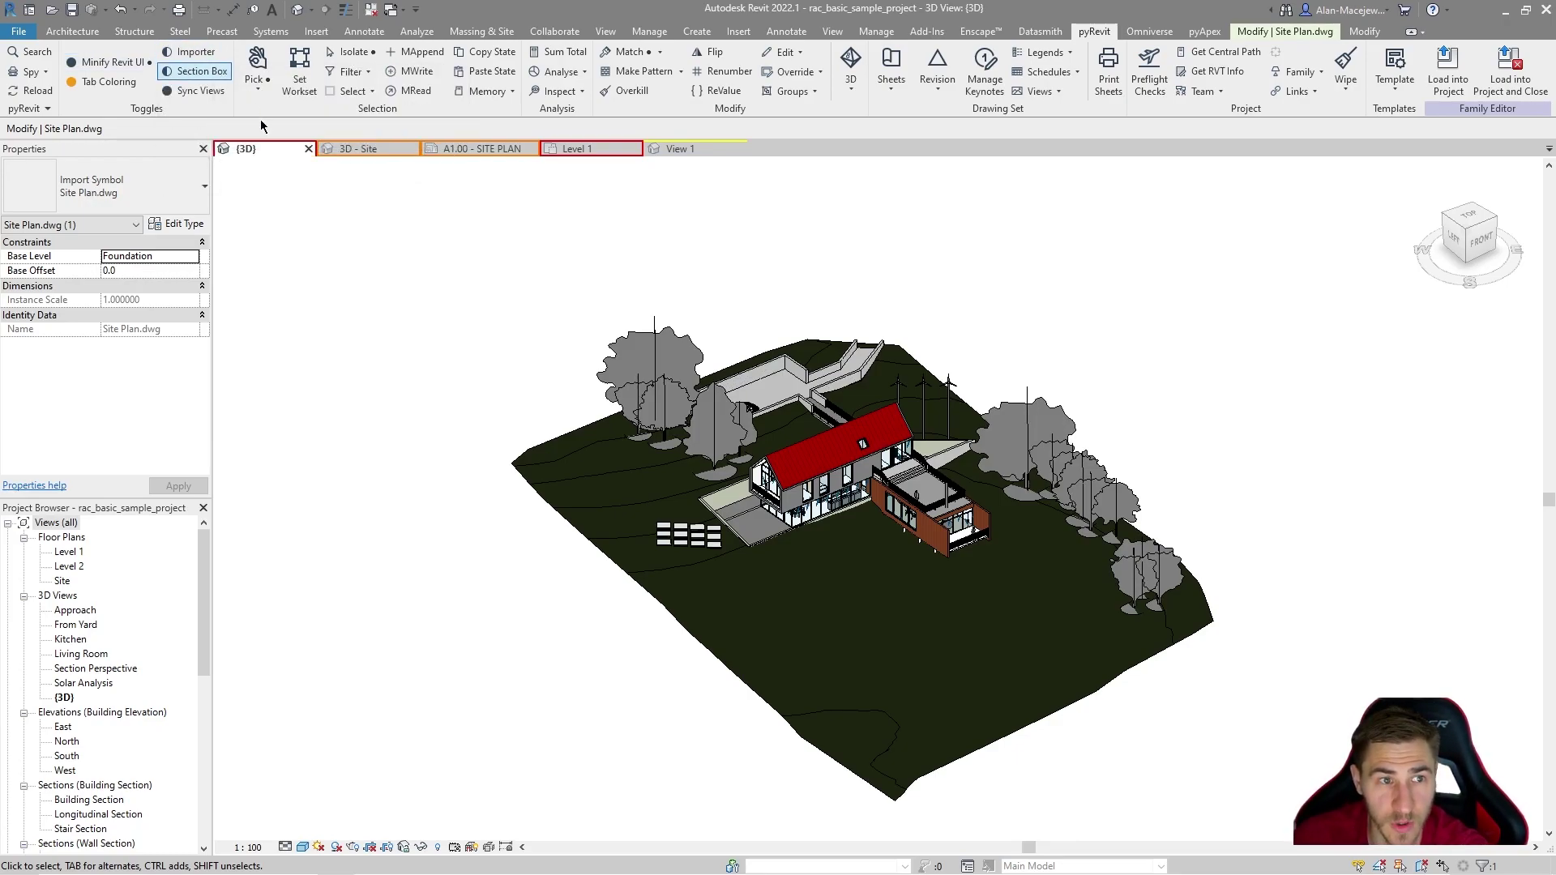
middle_drag(401, 266, 410, 292)
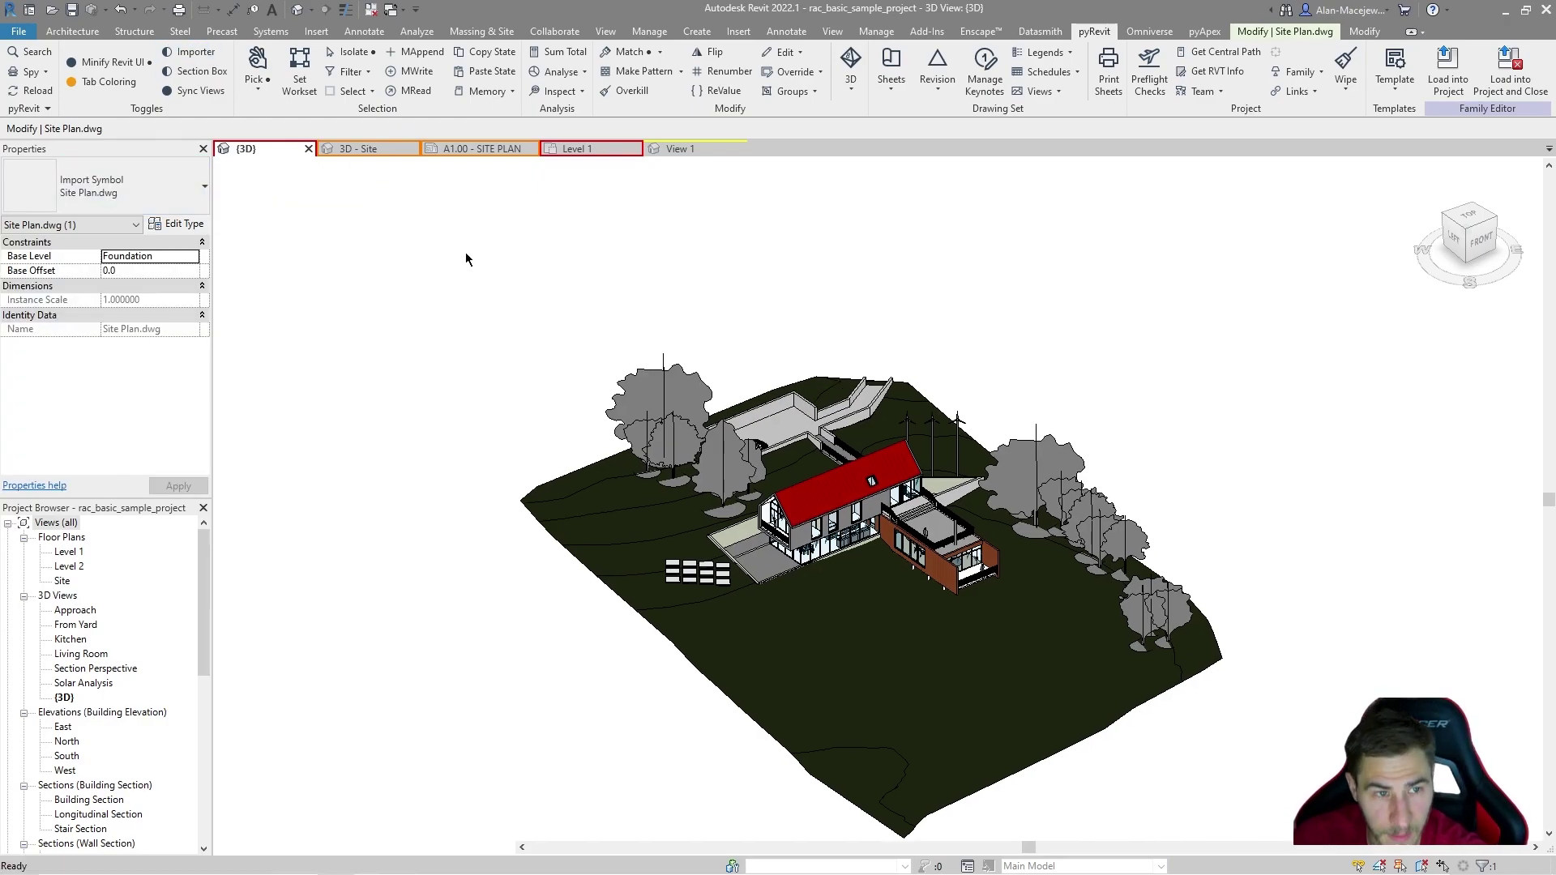
Inspect the Site Plan.dwg import and its topography layer under Imported Categories via VG, then close
key(v)
key(g)
click(963, 227)
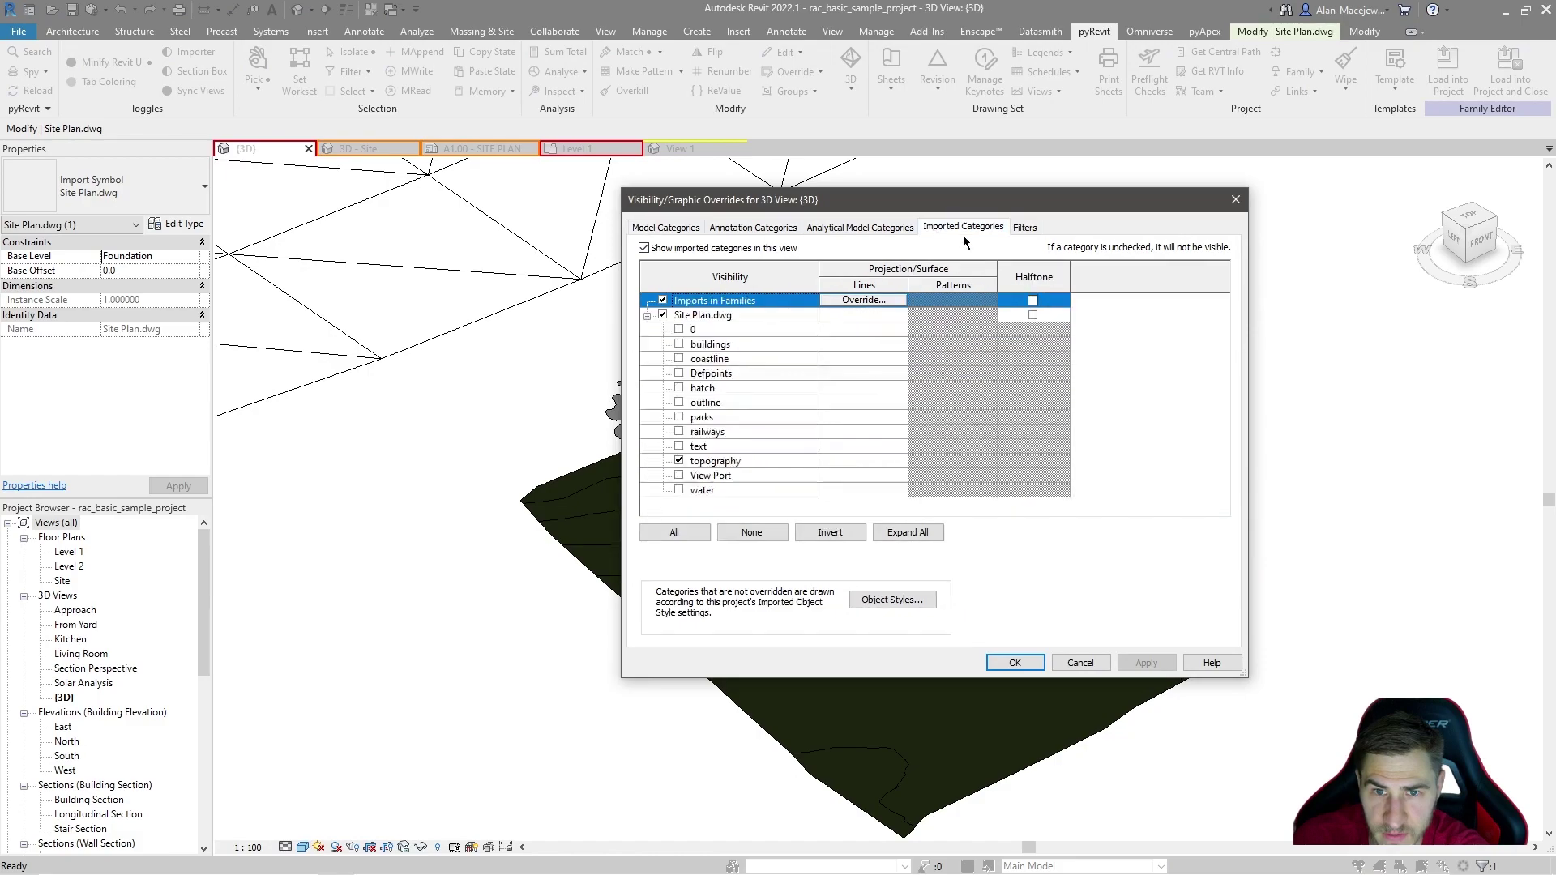
click(718, 463)
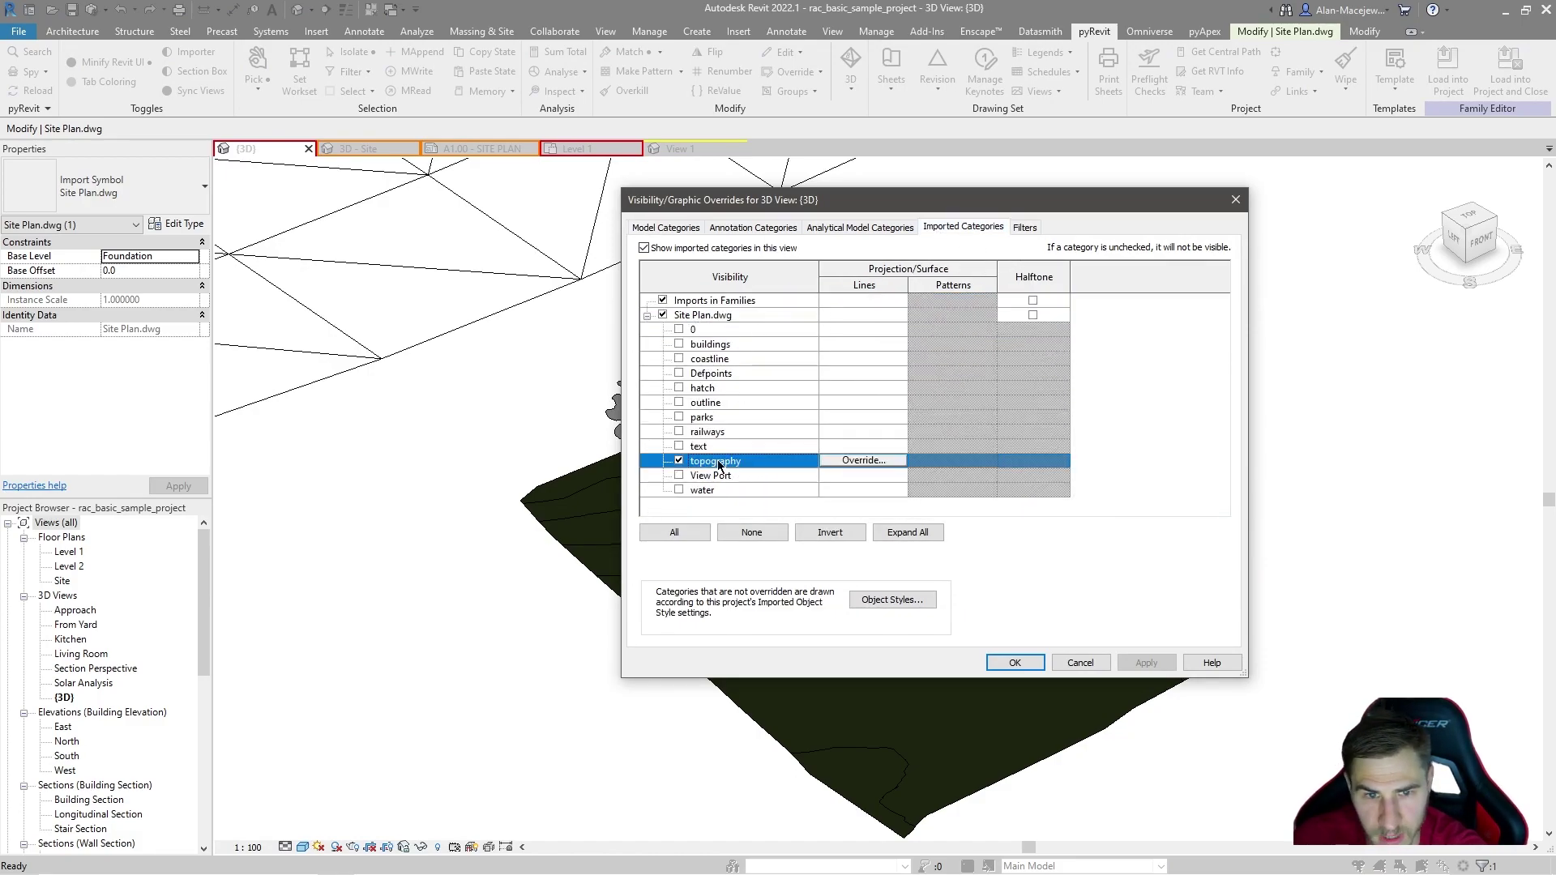
click(716, 318)
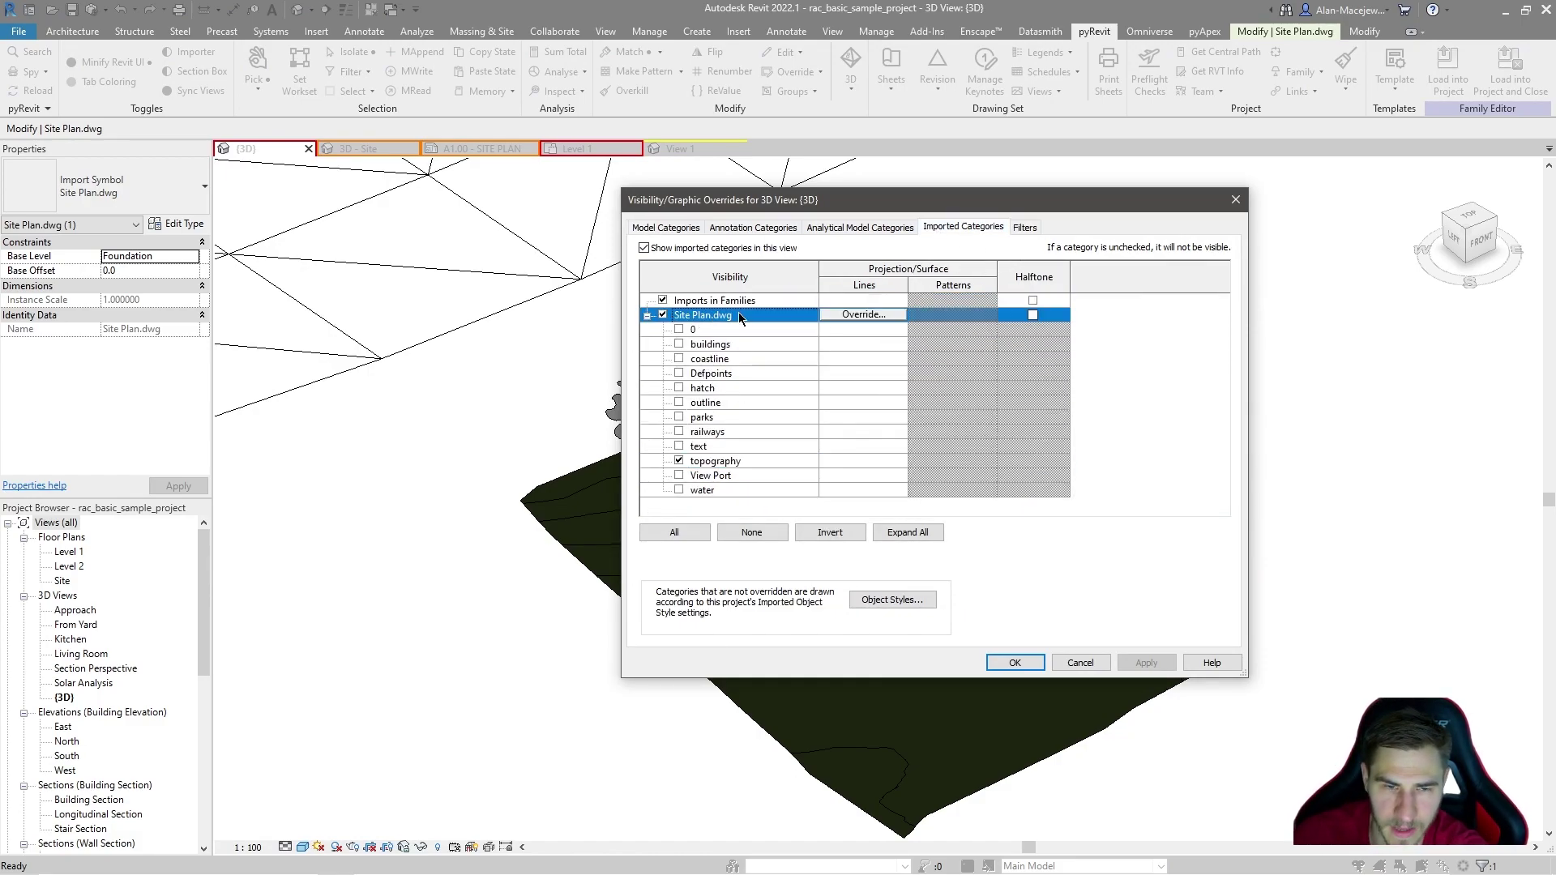
click(1236, 199)
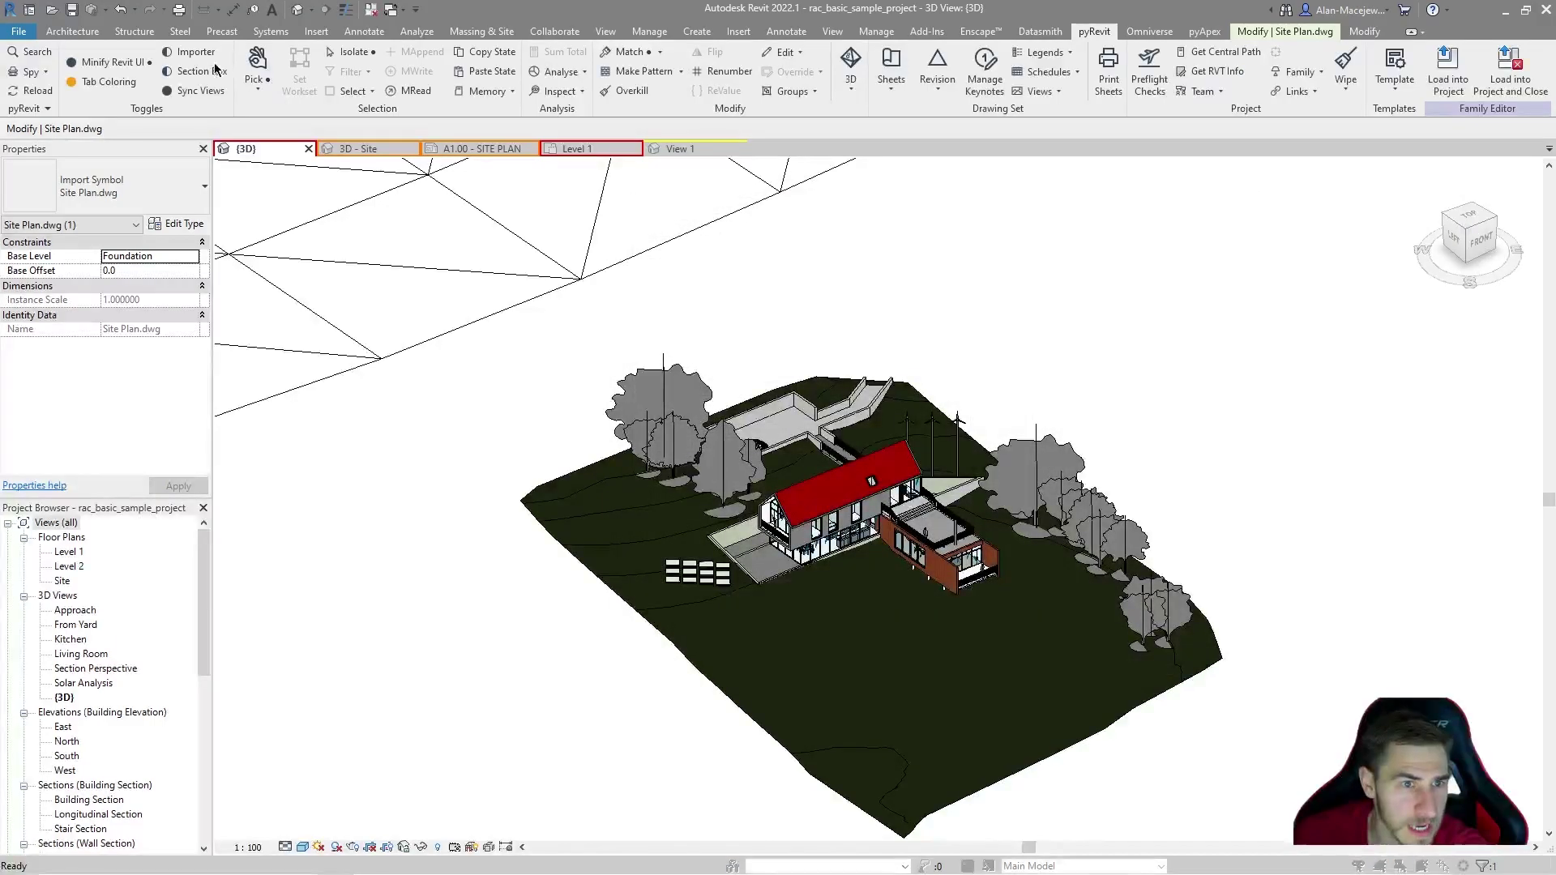
click(910, 308)
key(Escape)
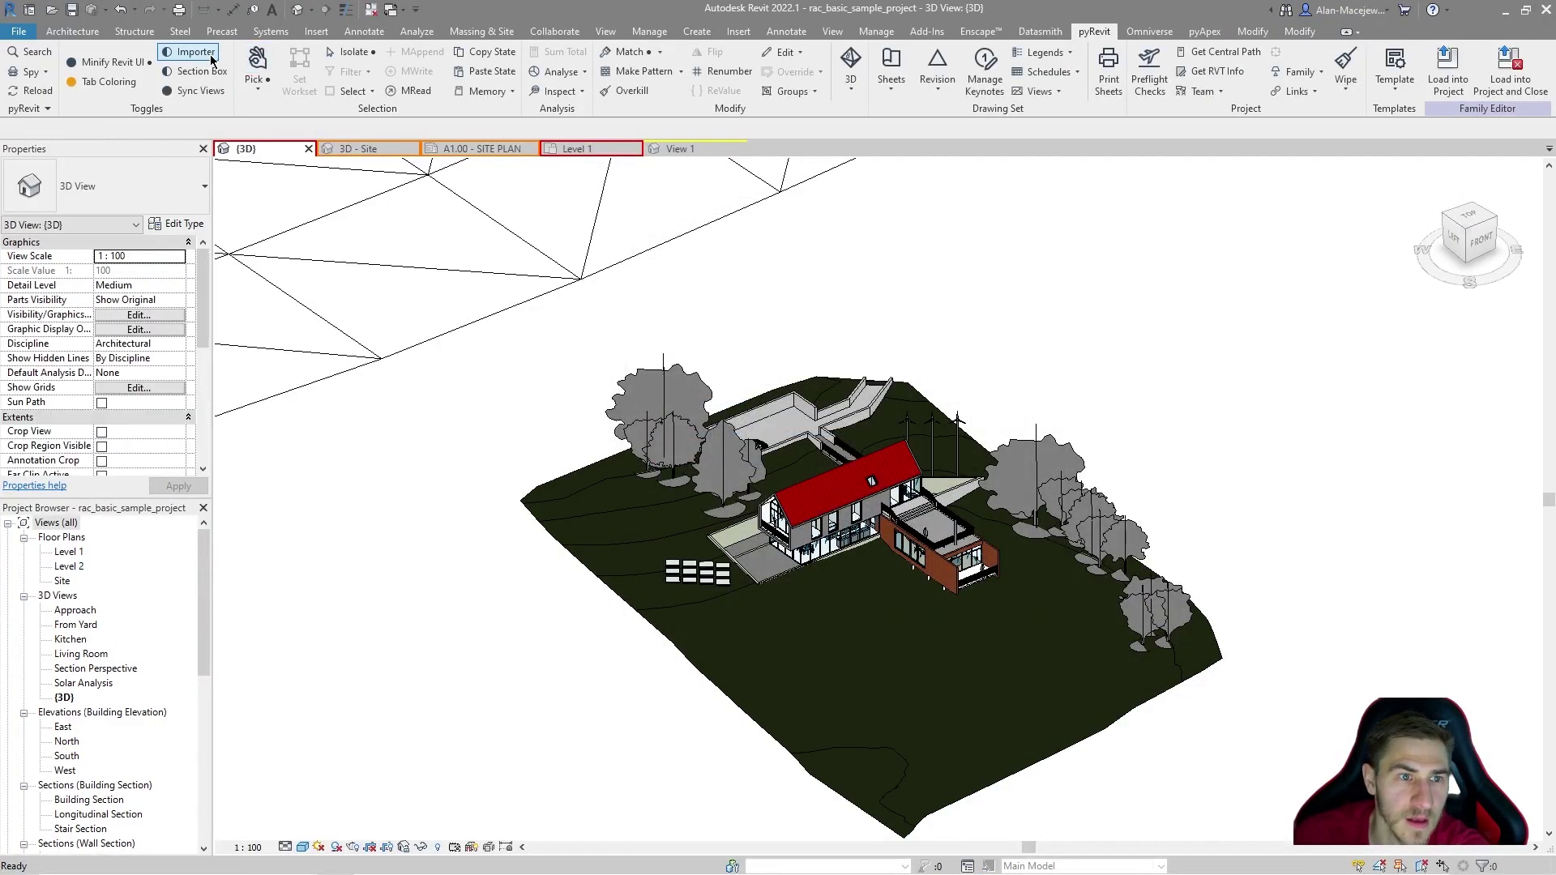
Reopen Visibility/Graphics and leave 'Show imported categories in this view' off, confirming with OK
key(v)
key(v)
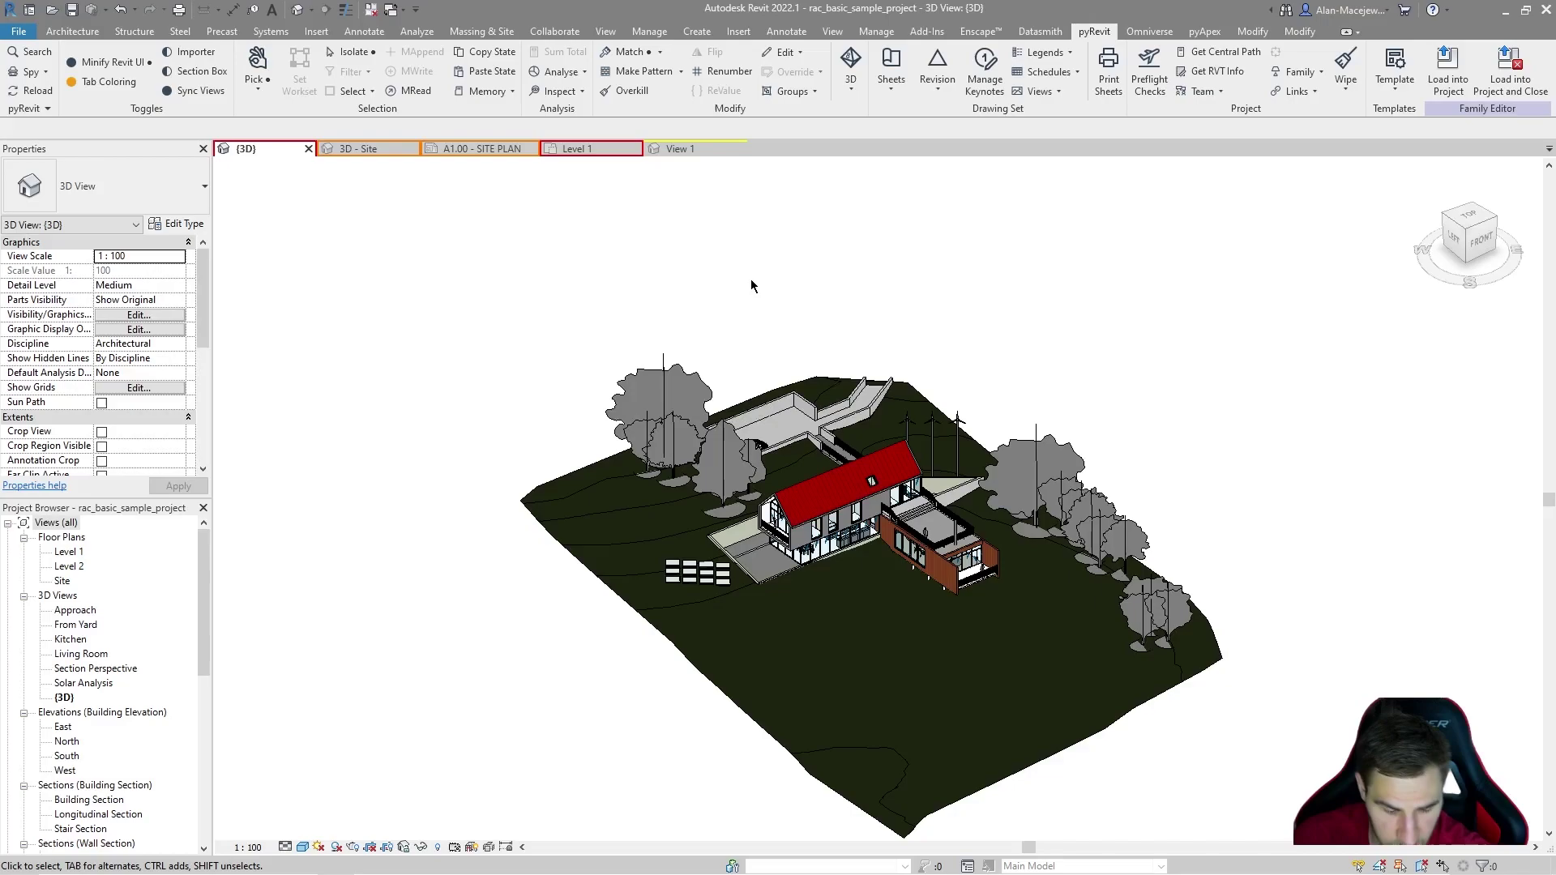
click(963, 227)
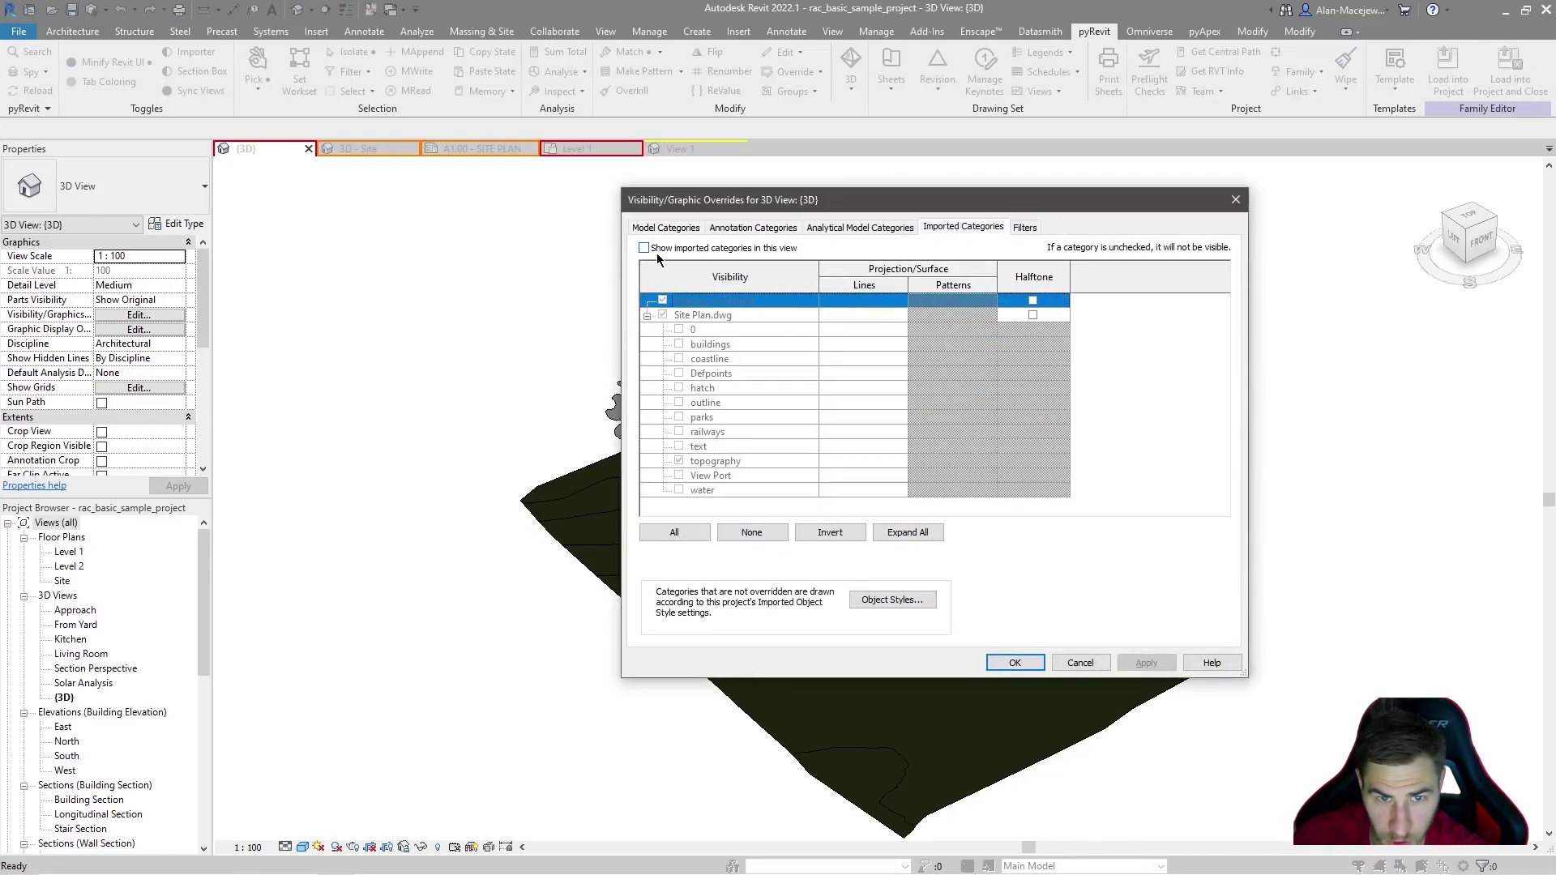
click(747, 252)
click(749, 251)
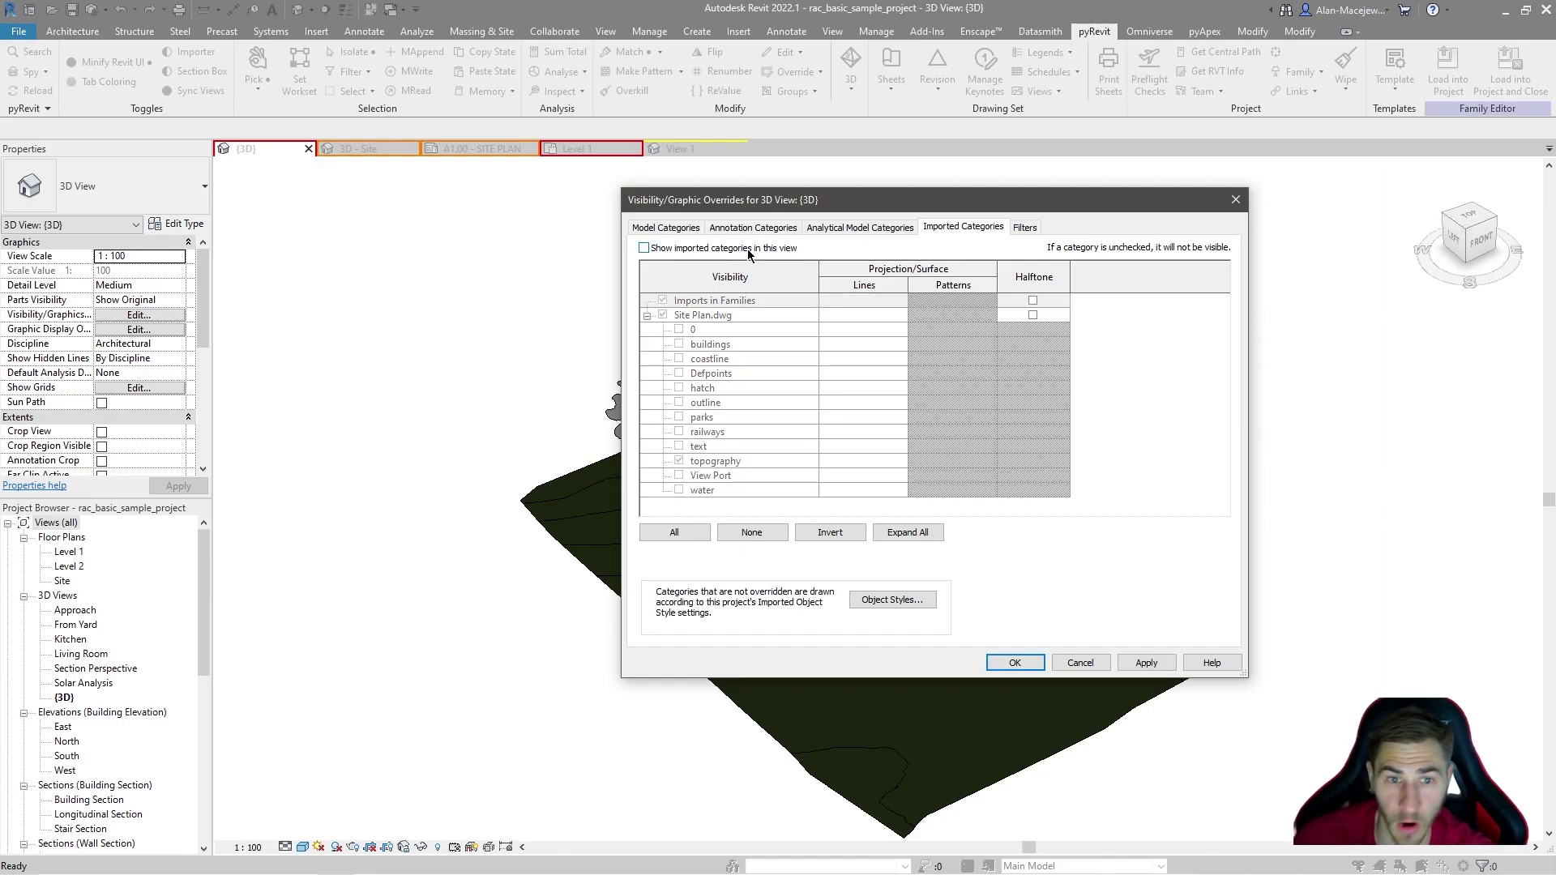
click(1061, 662)
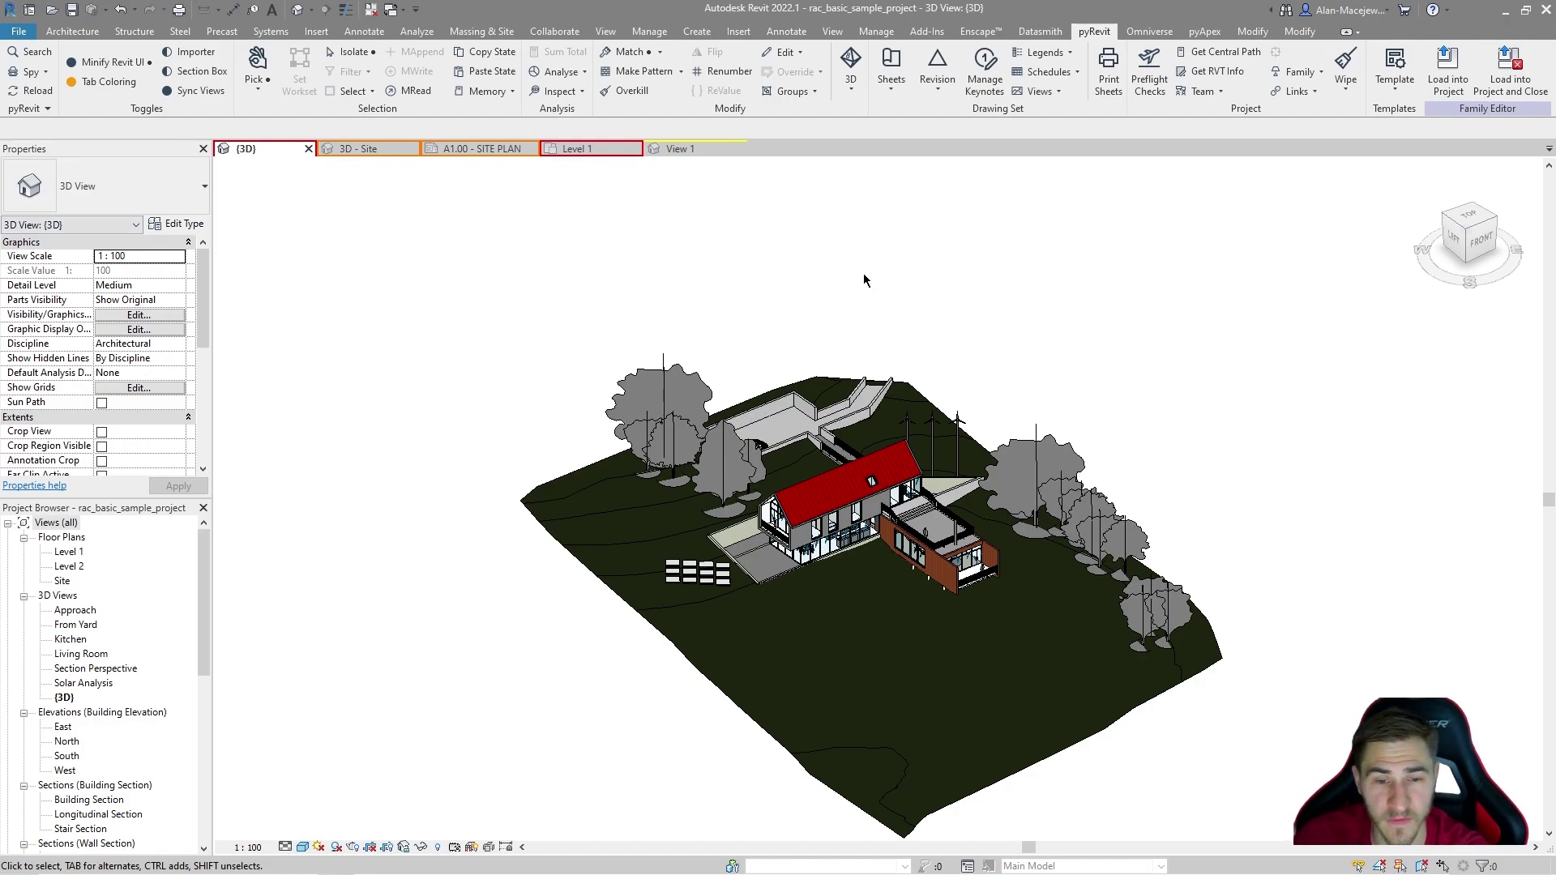
Enable the 3D view's section box and pull its front, left and top faces tightly around the house
middle_drag(557, 427, 535, 365)
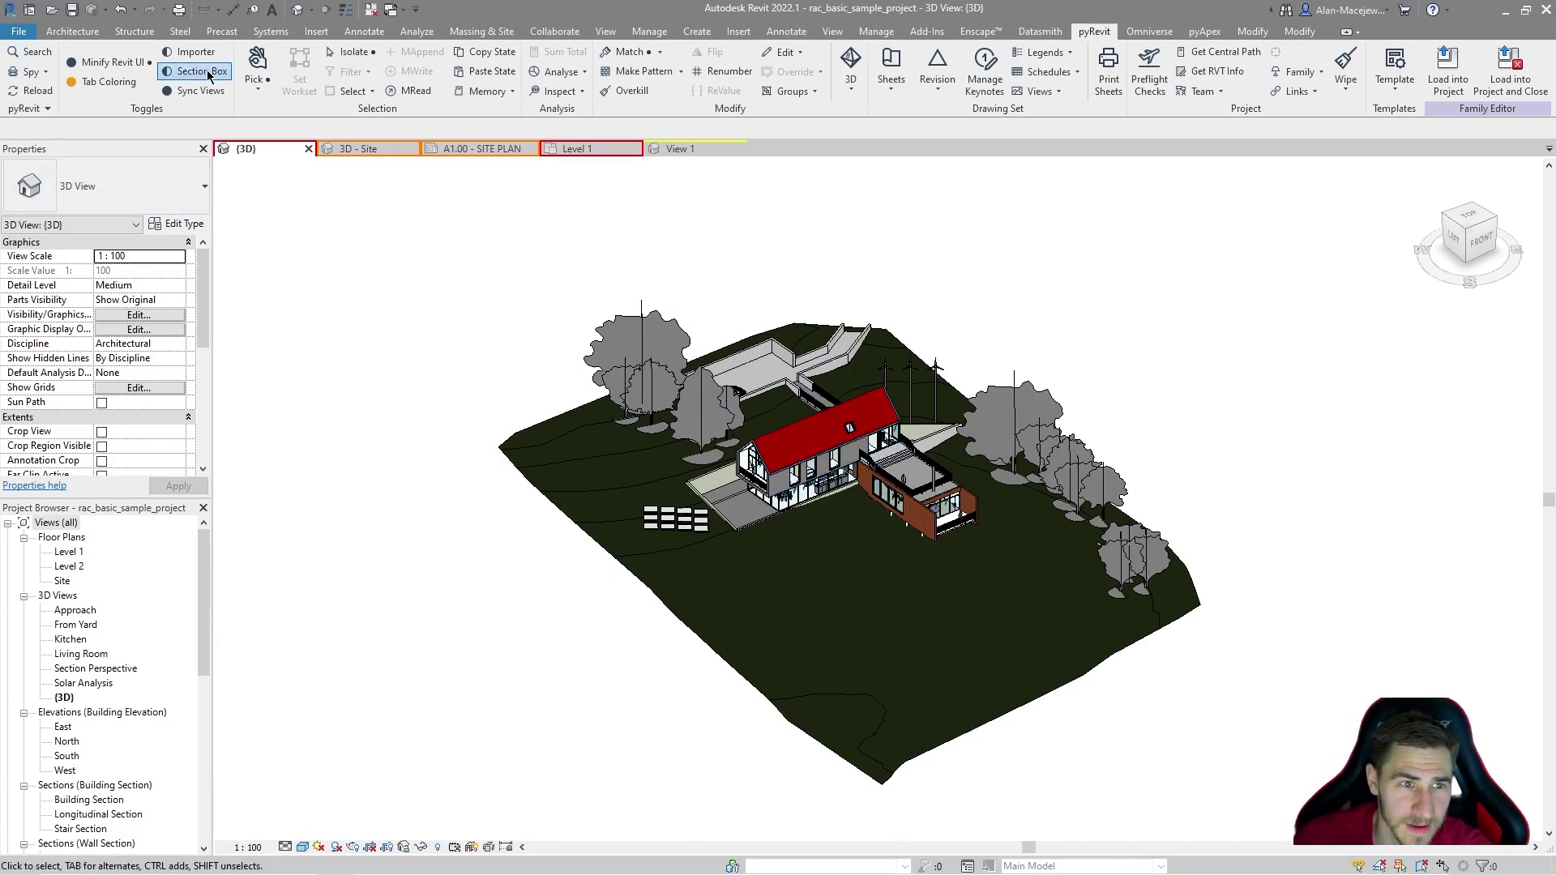
scroll(139, 332, down, 3)
click(103, 403)
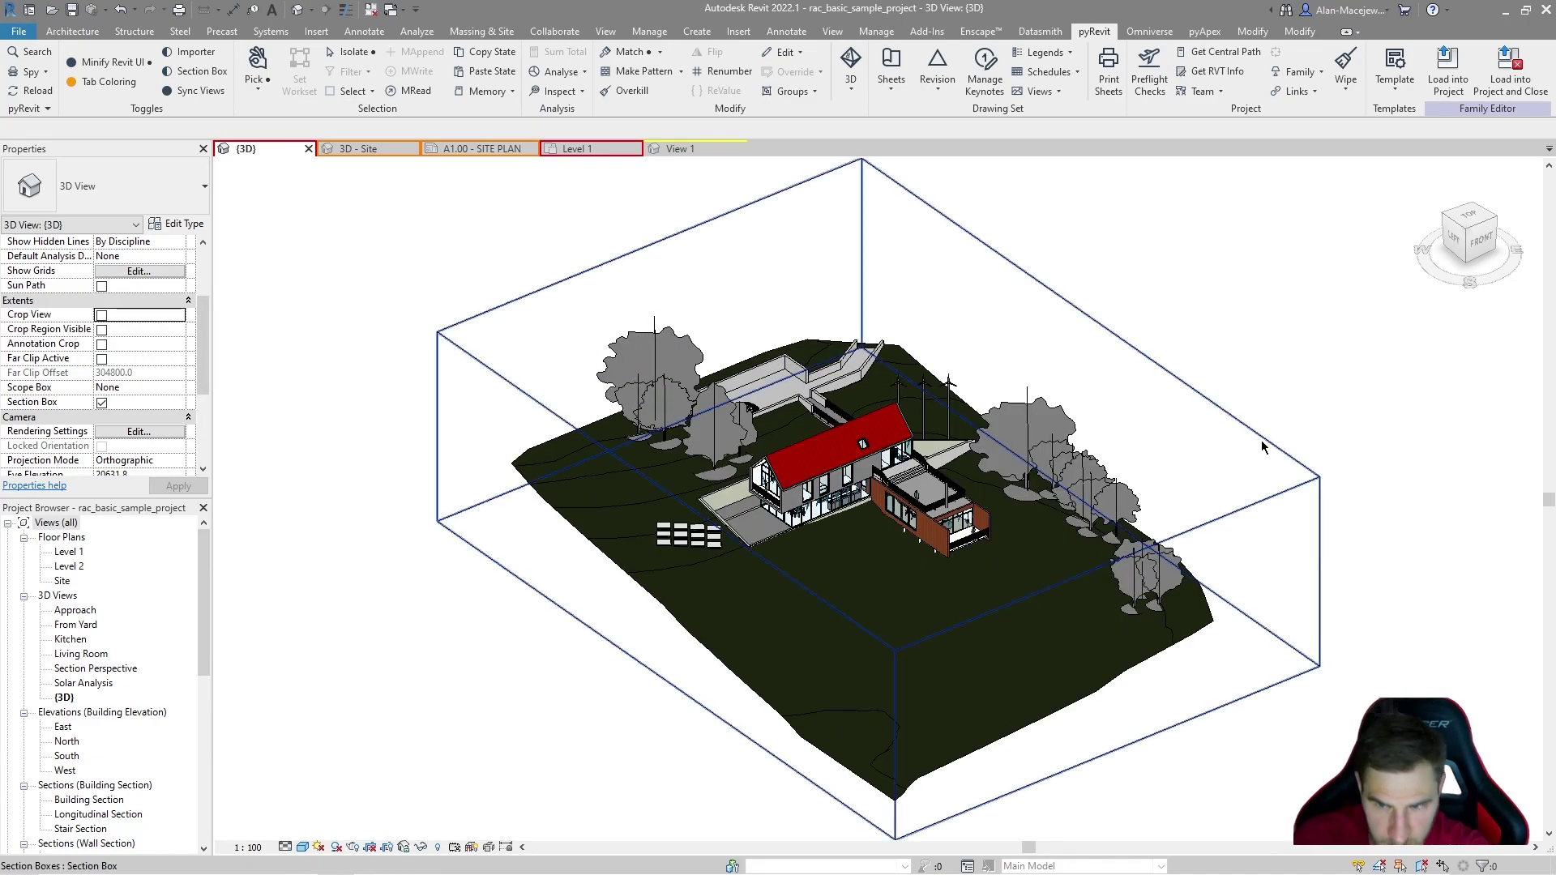
click(1262, 447)
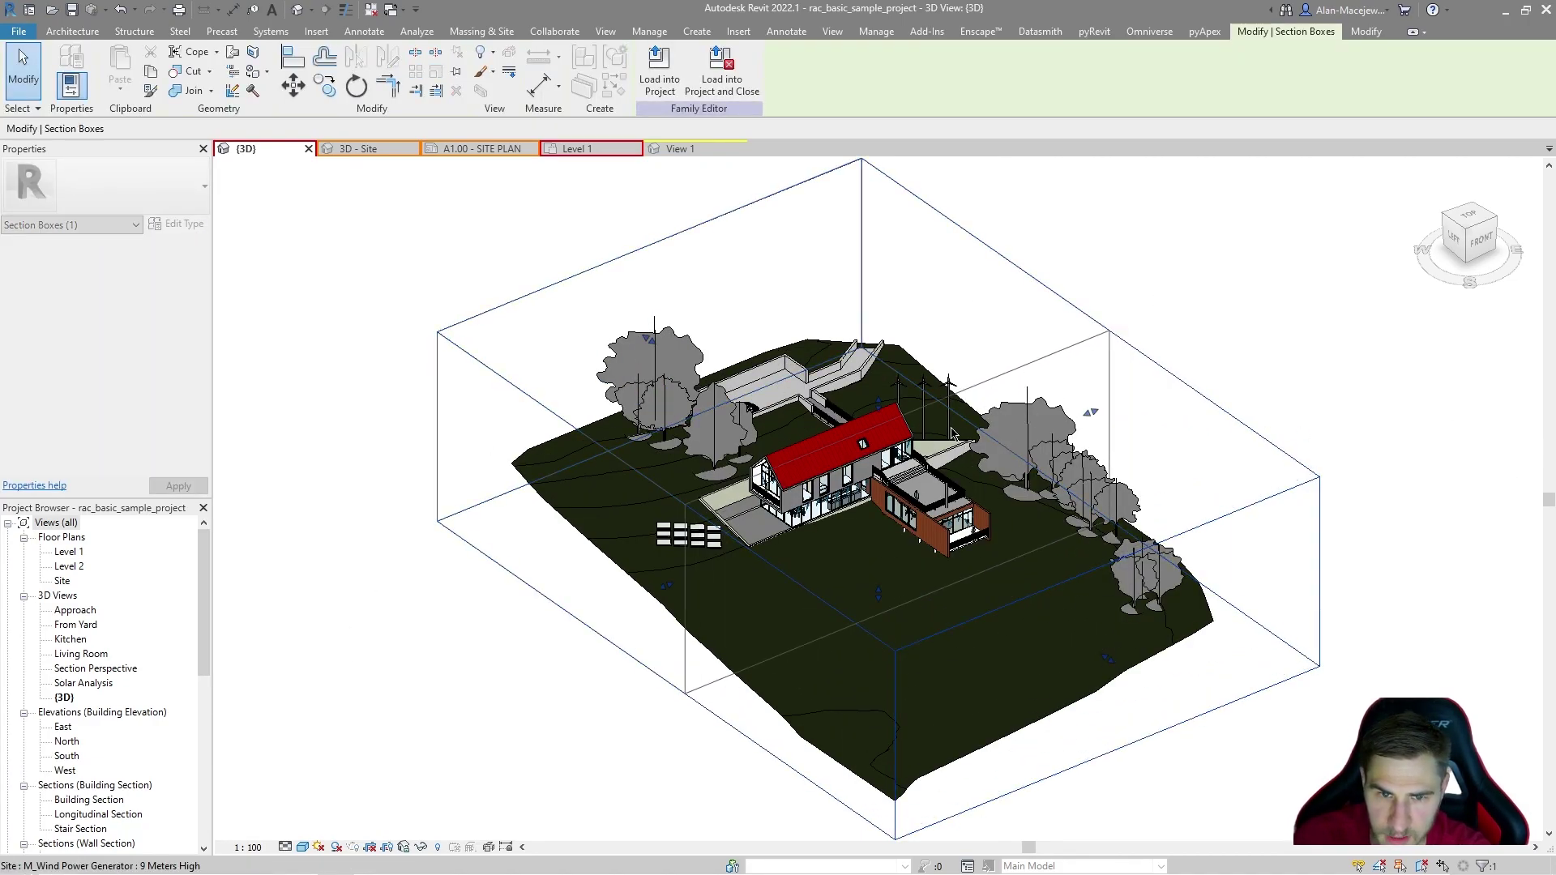
drag(1106, 658, 772, 521)
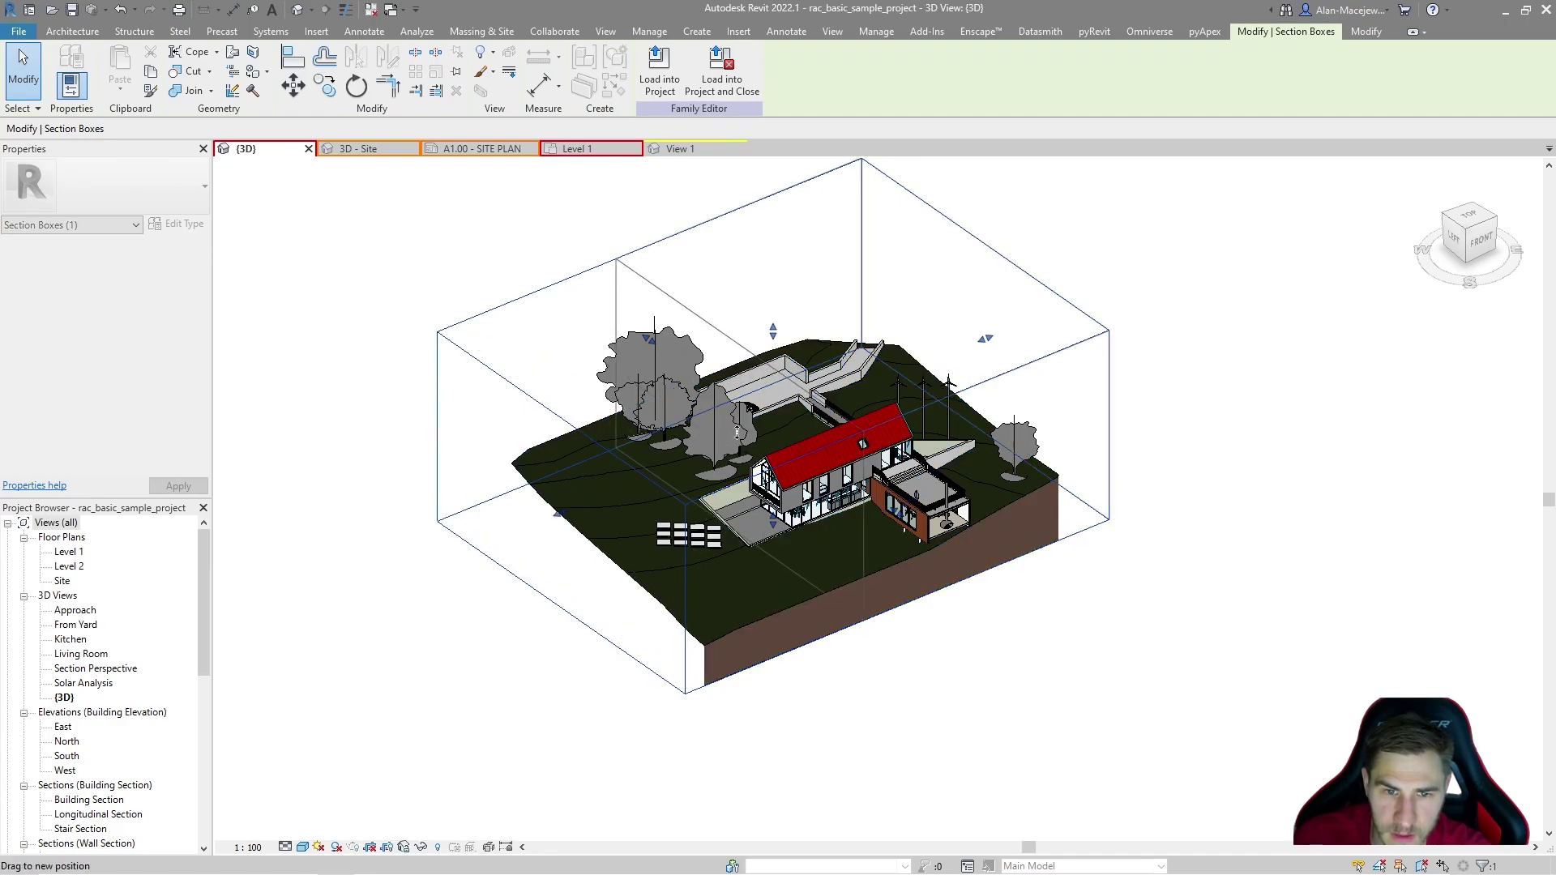
drag(737, 432, 766, 428)
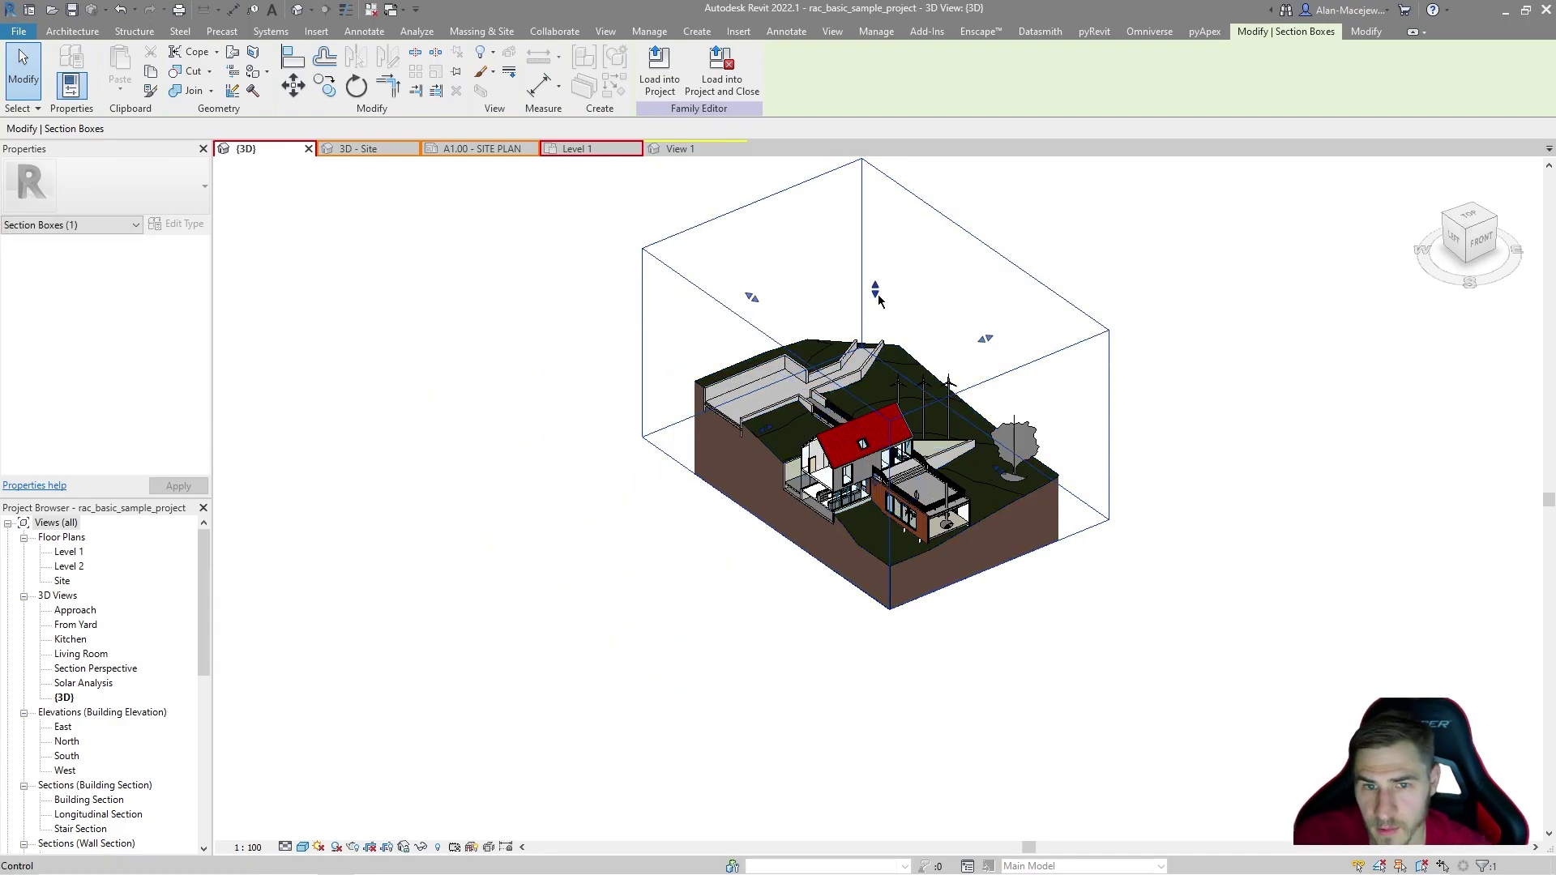
drag(876, 290, 833, 523)
Reselect the section box, temporarily hide it with EH, then restore it with HR
scroll(833, 523, up, 5)
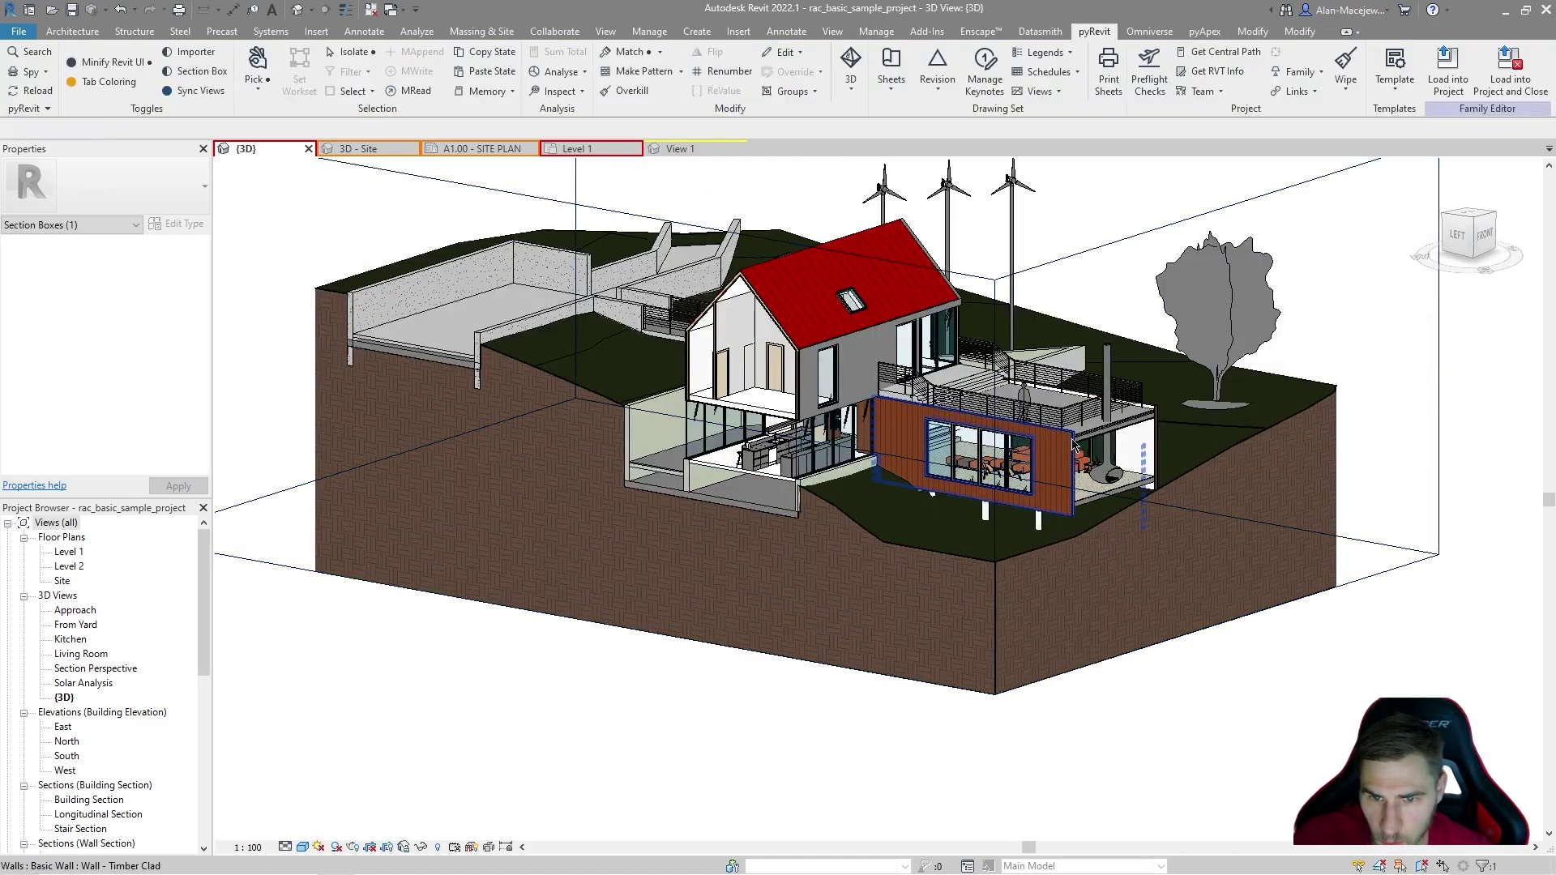
key(Escape)
scroll(1074, 444, down, 3)
scroll(1129, 418, up, 3)
click(1139, 425)
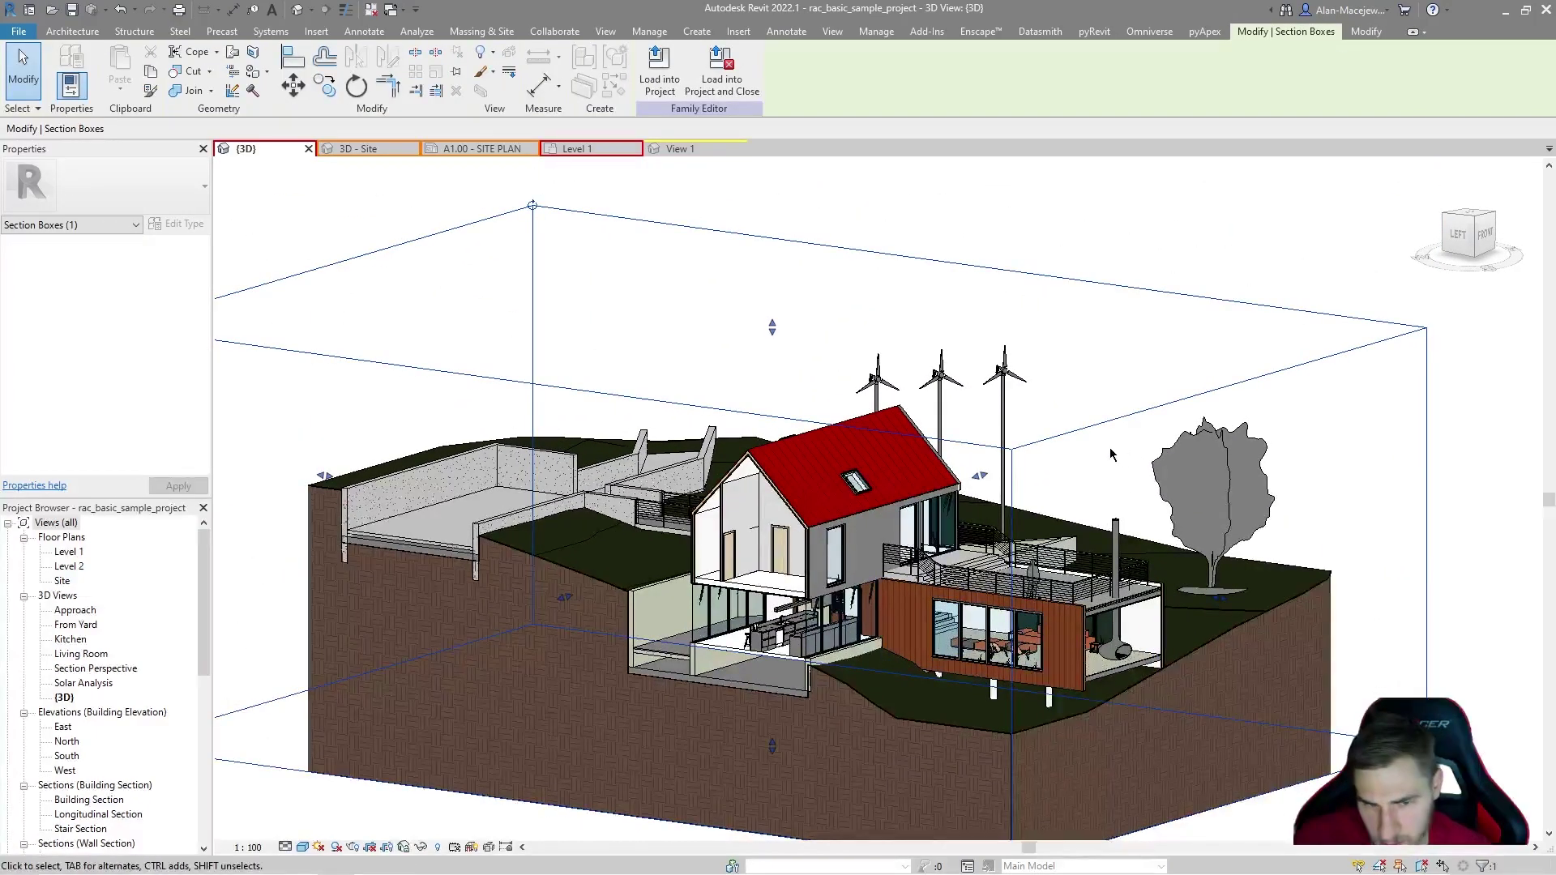
middle_drag(1138, 424, 1151, 395)
key(e)
key(h)
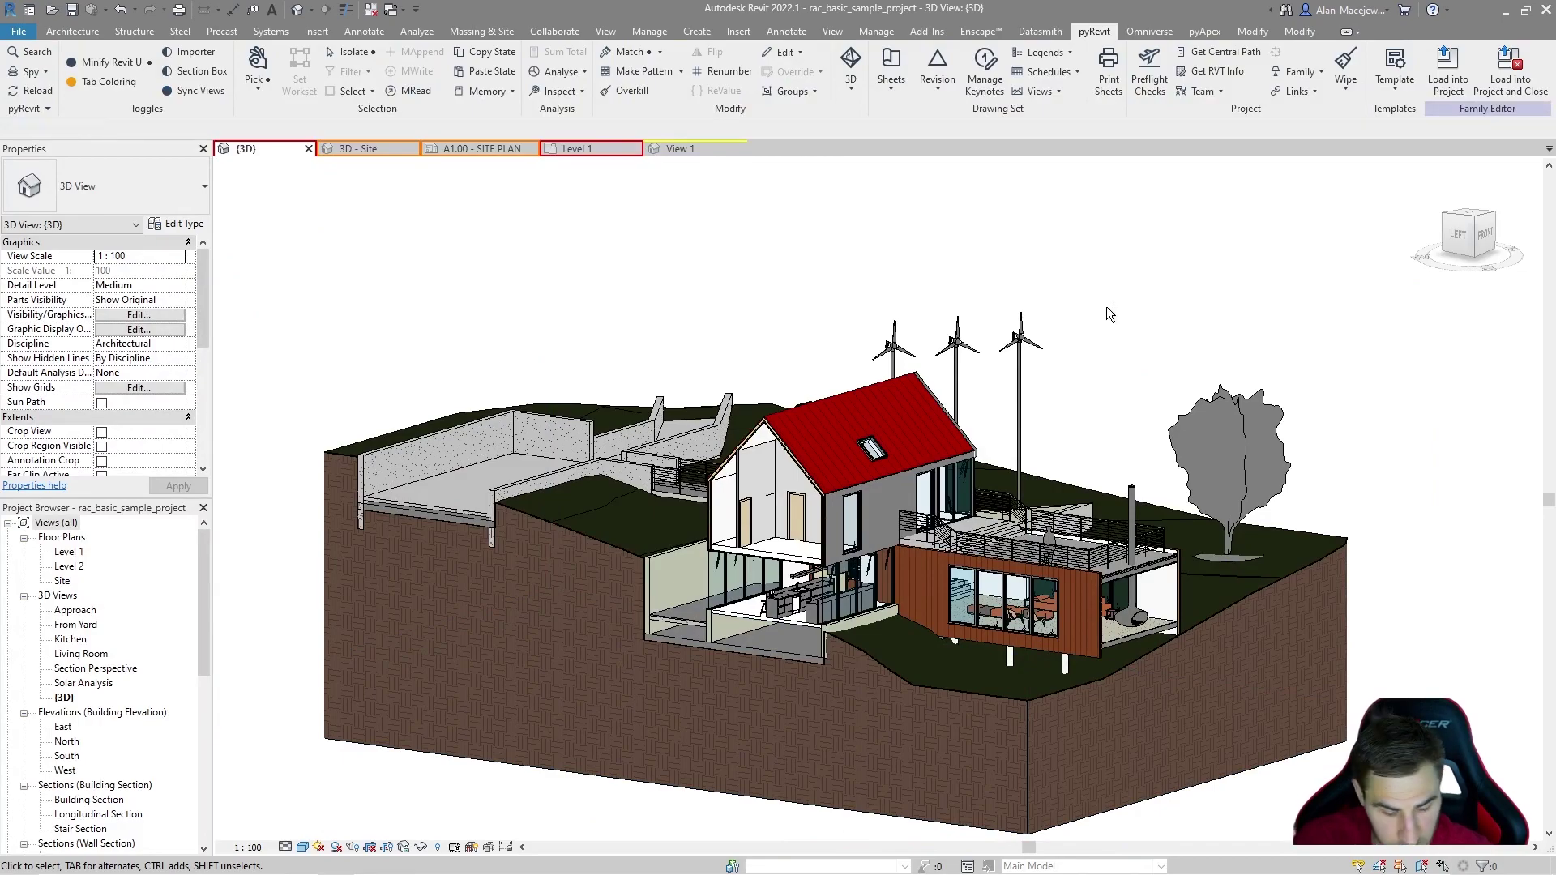
key(h)
key(r)
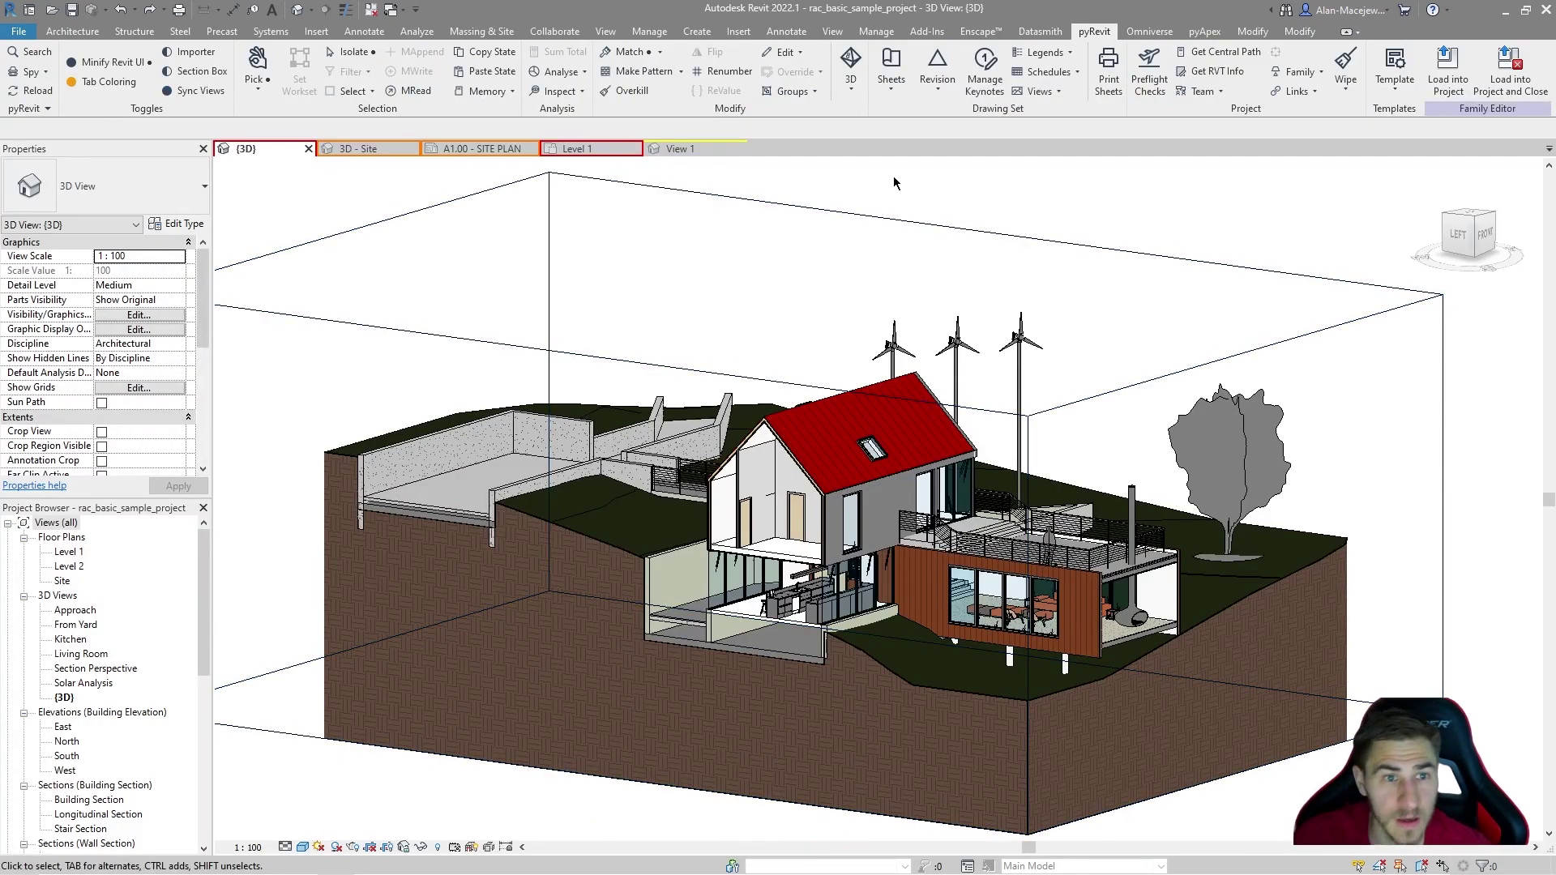
click(198, 71)
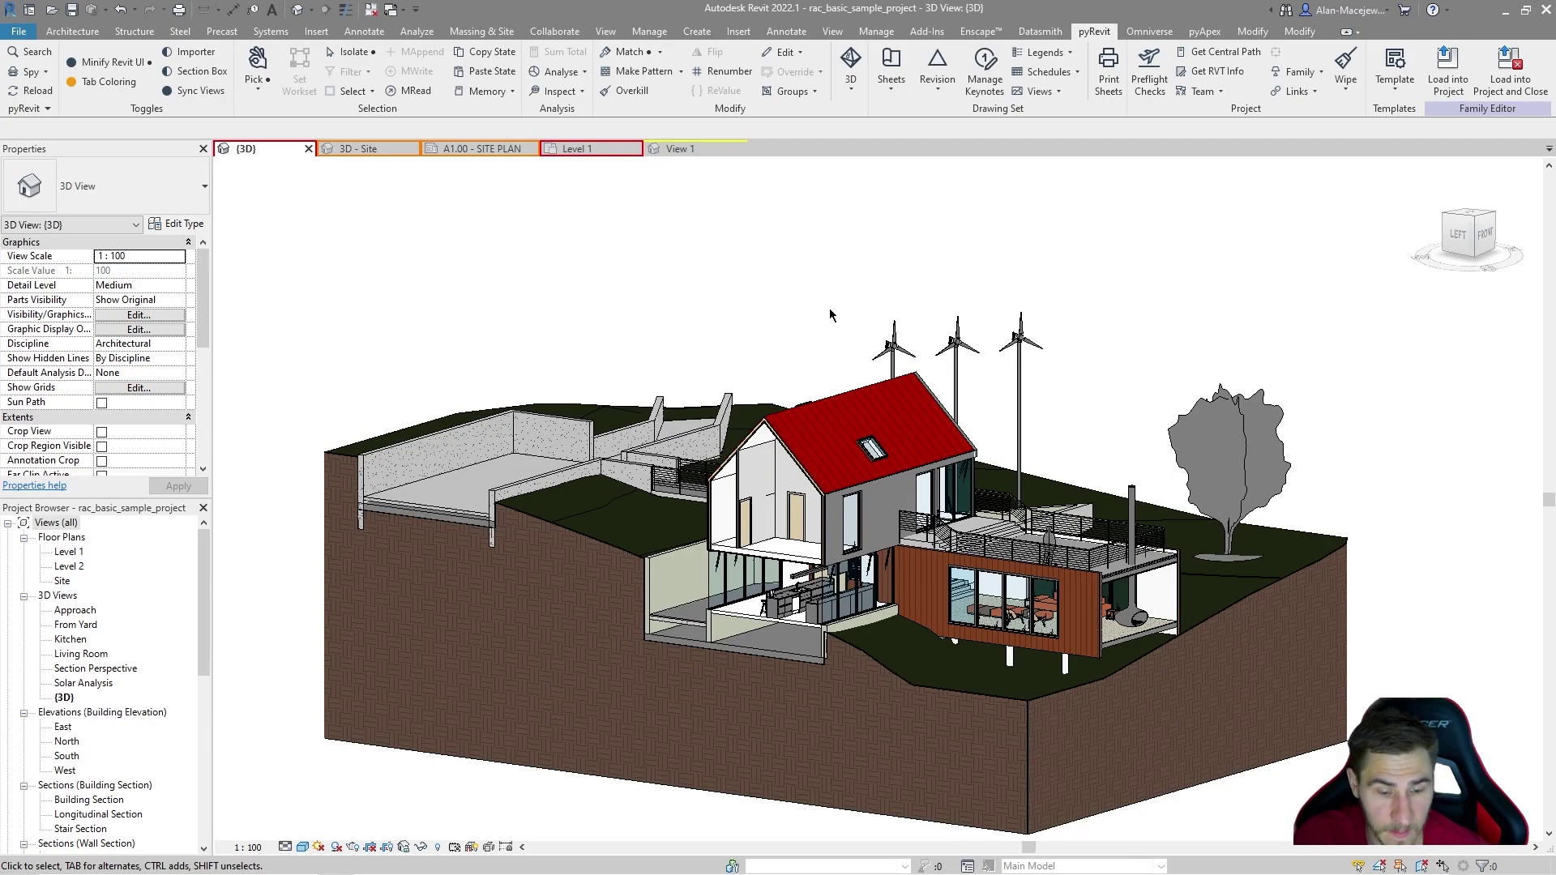
key(r)
key(h)
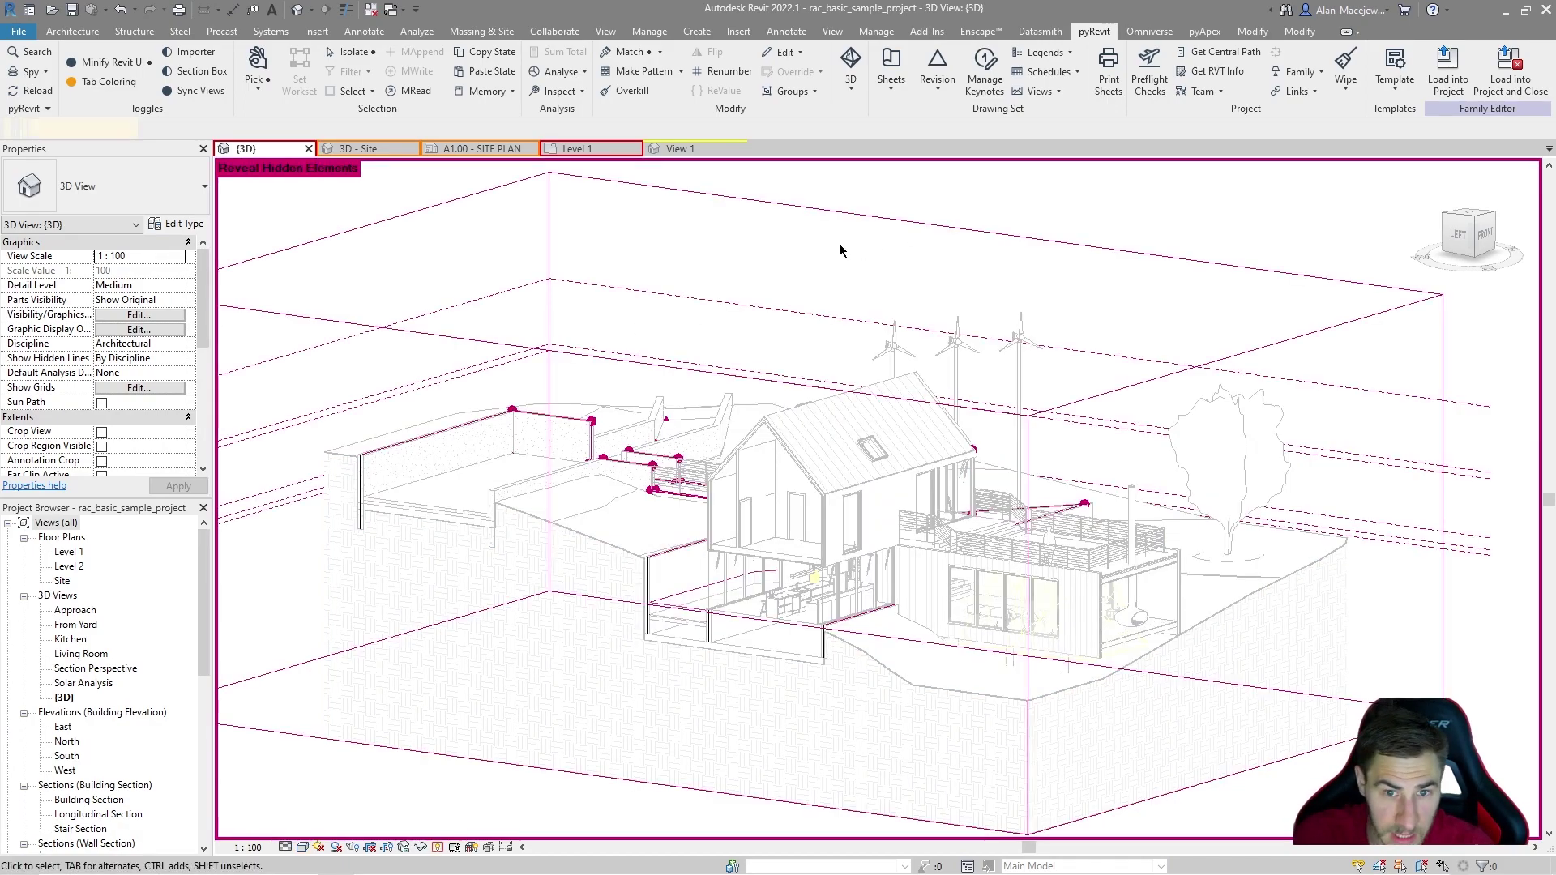
click(962, 229)
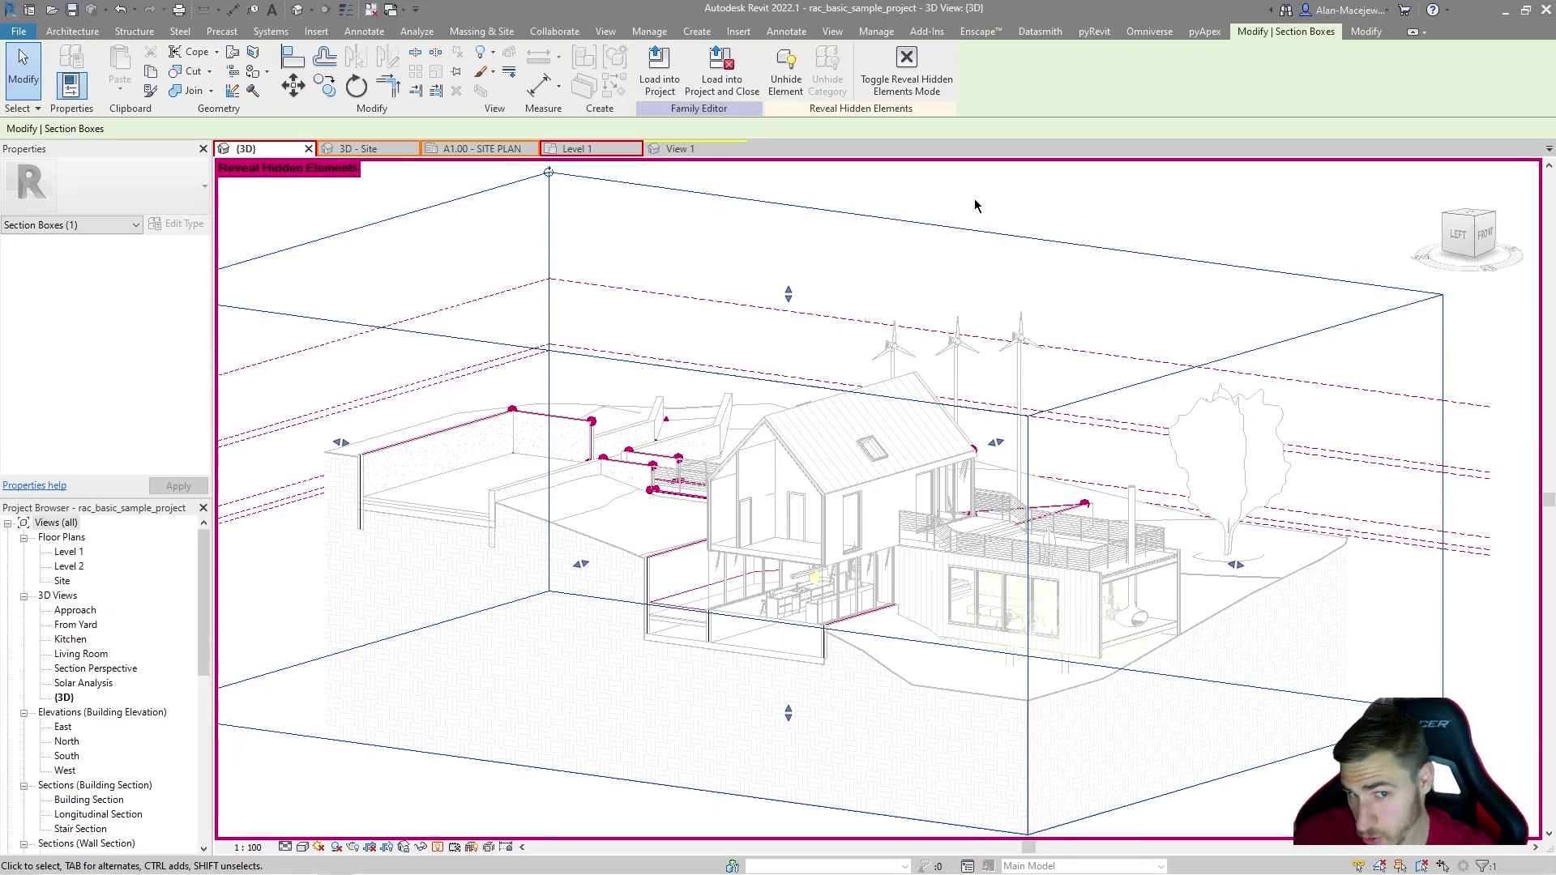
click(907, 71)
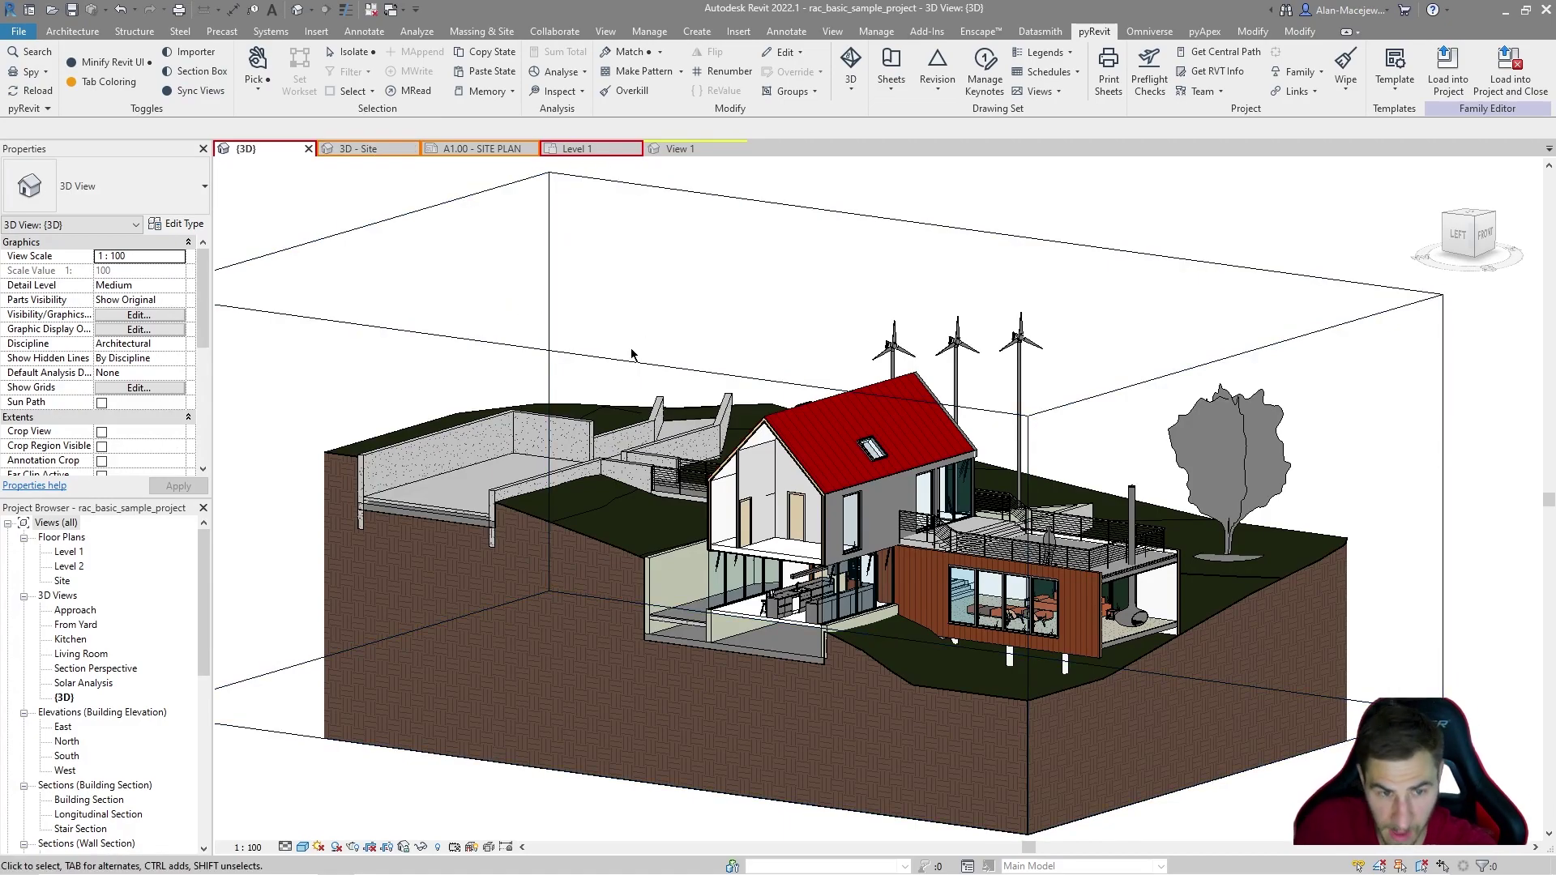
scroll(172, 384, down, 5)
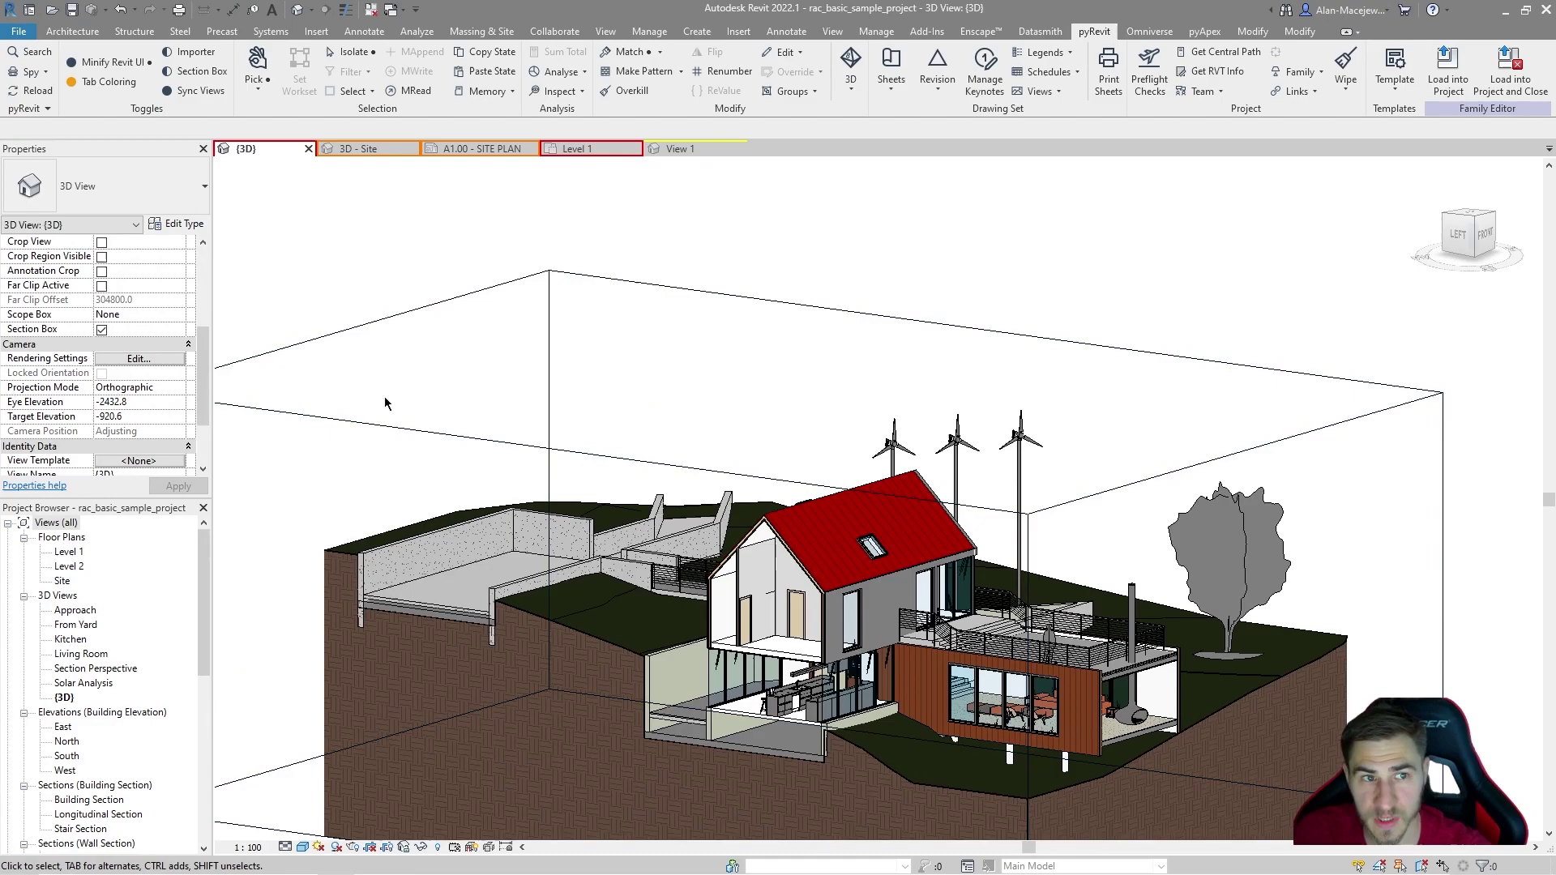
scroll(905, 197, down, 2)
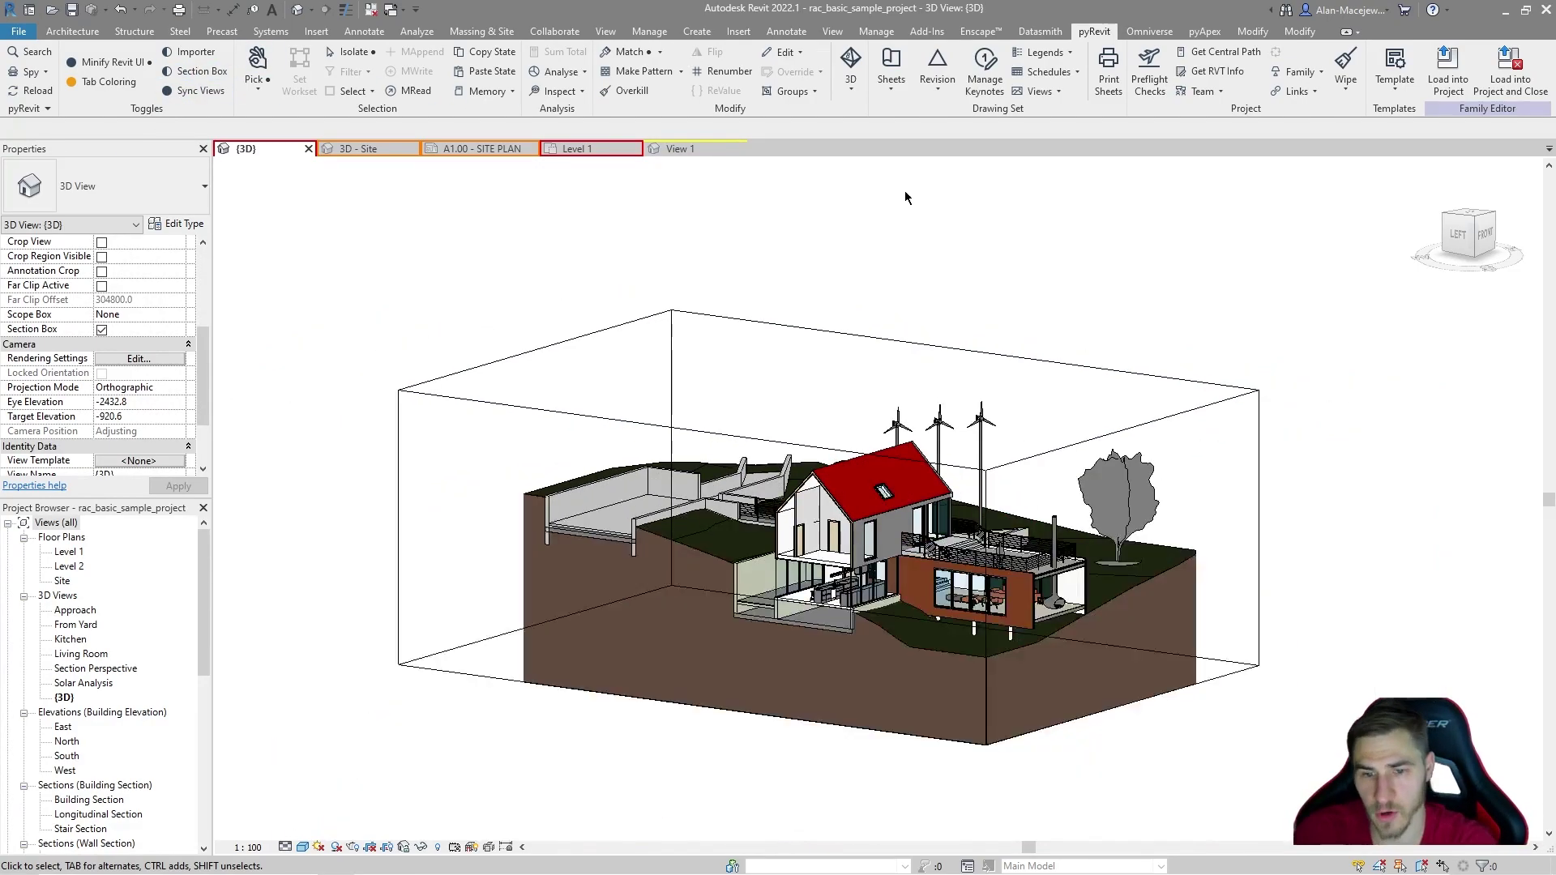
shift+middle_drag(1137, 253, 933, 374)
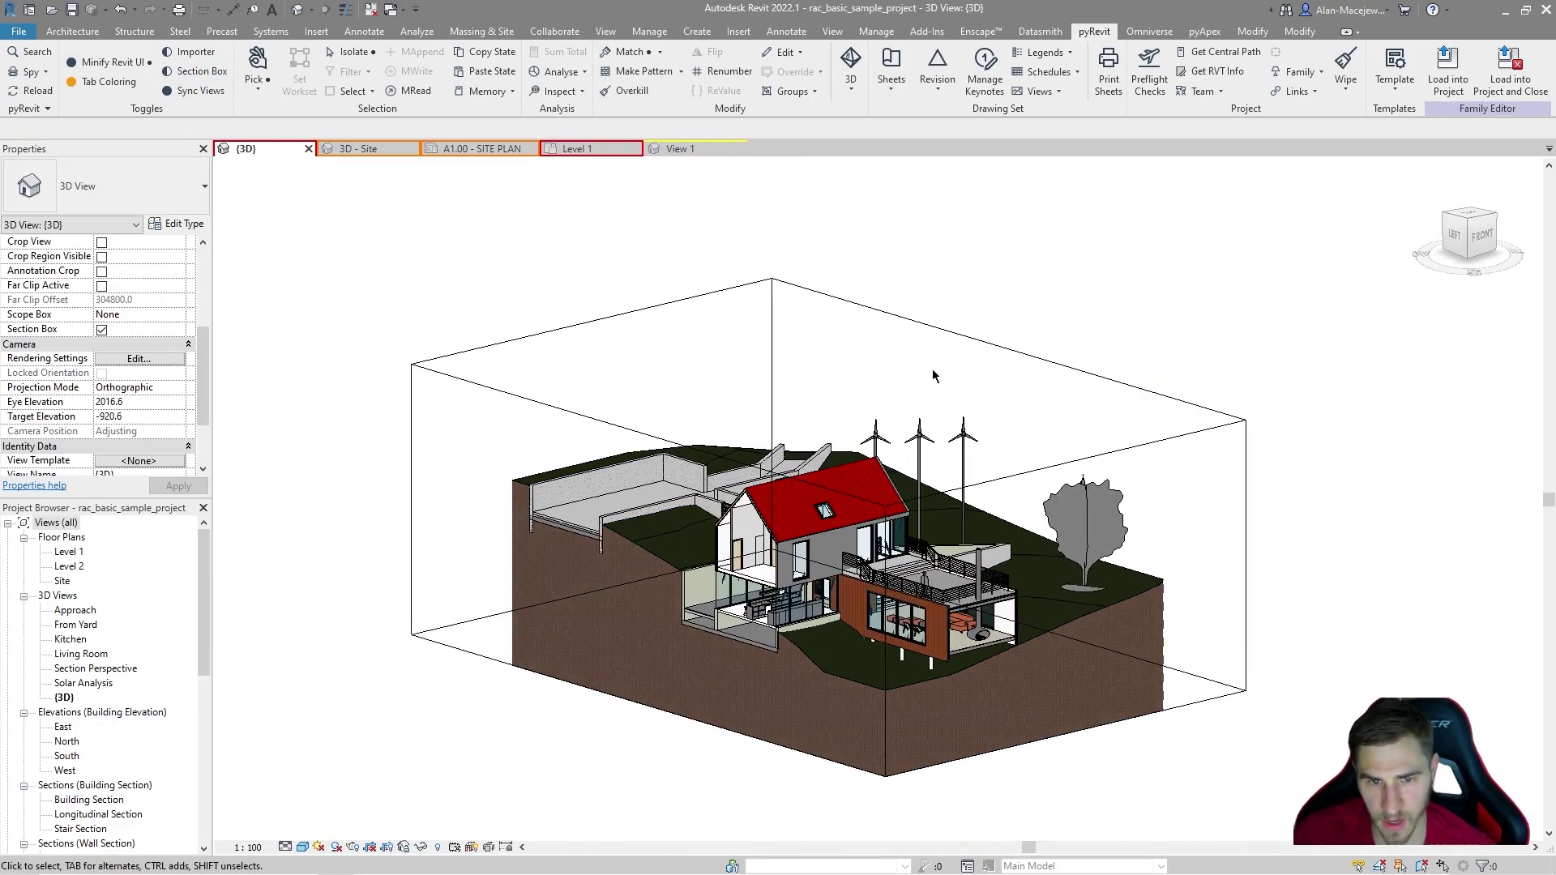
click(210, 70)
scroll(729, 490, up, 1)
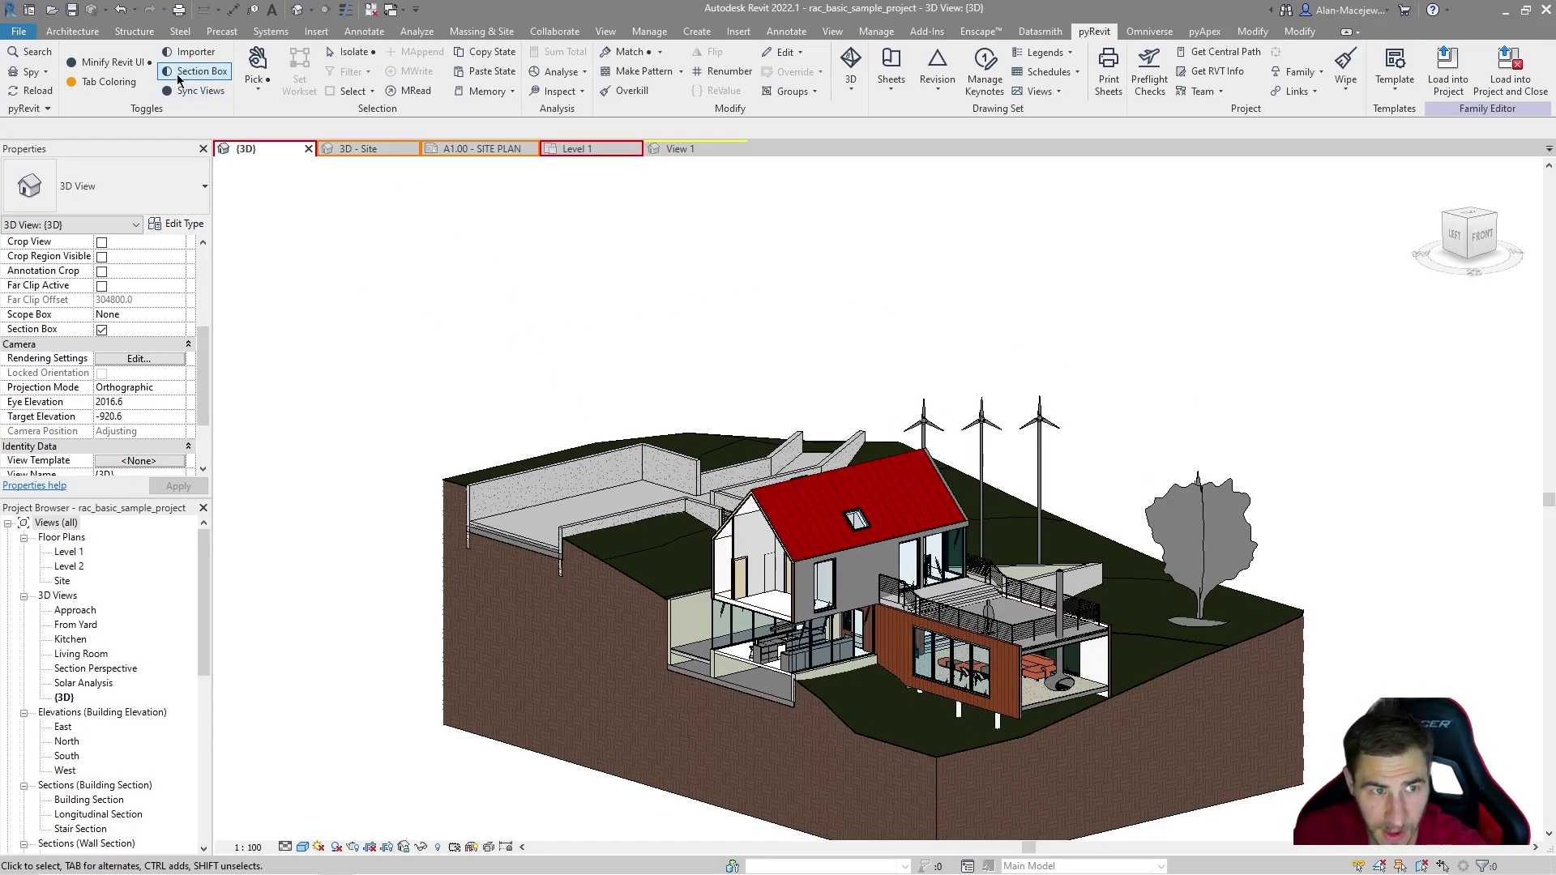
click(203, 70)
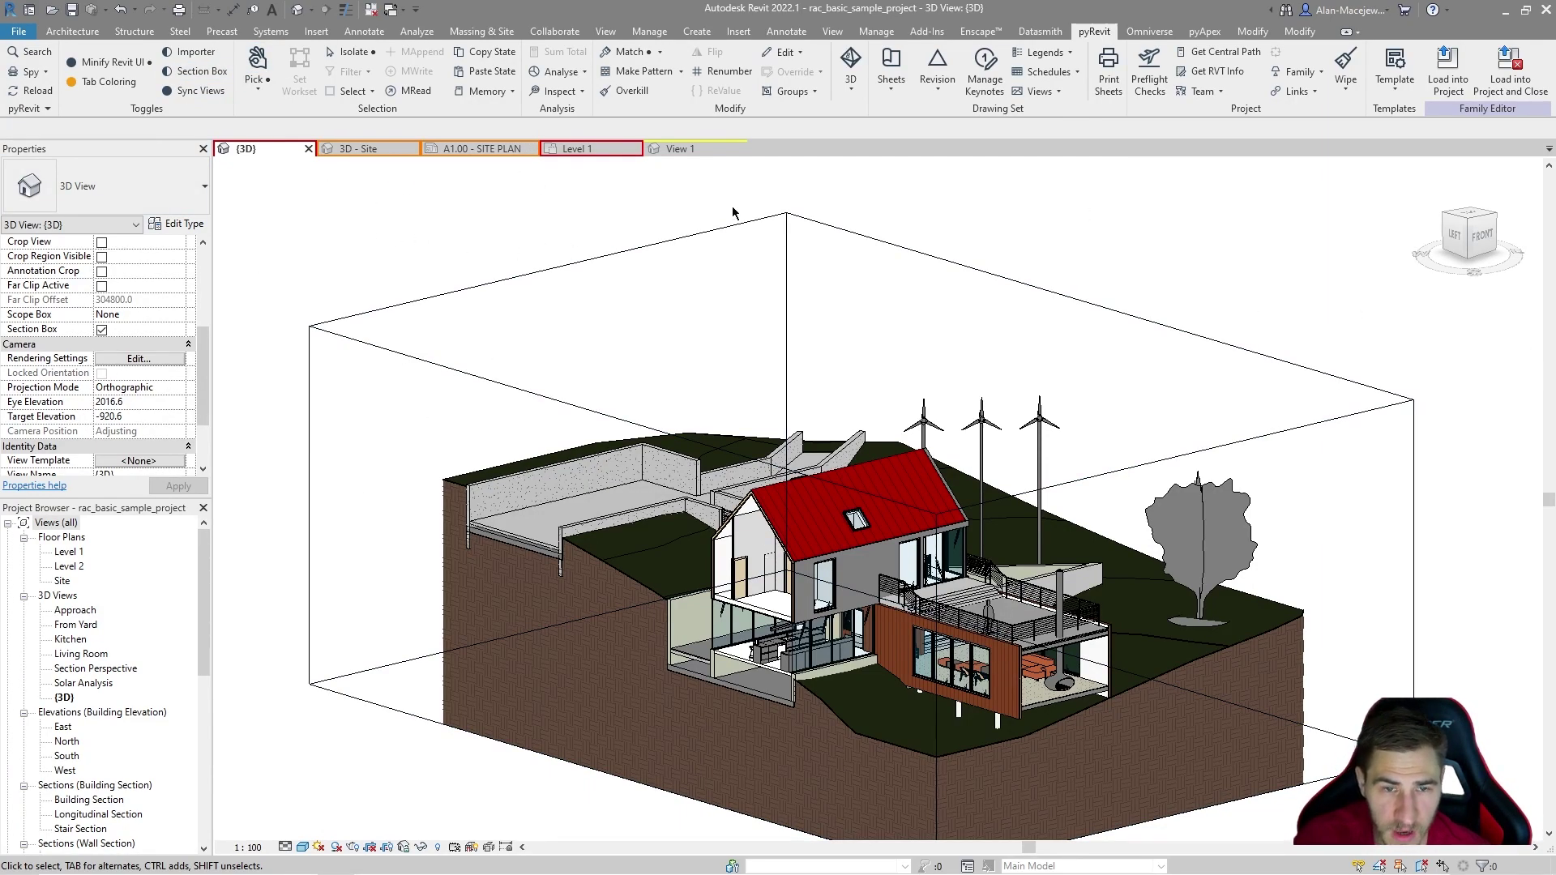
Make the Level 1 floor plan active and move its tab to the front
click(585, 148)
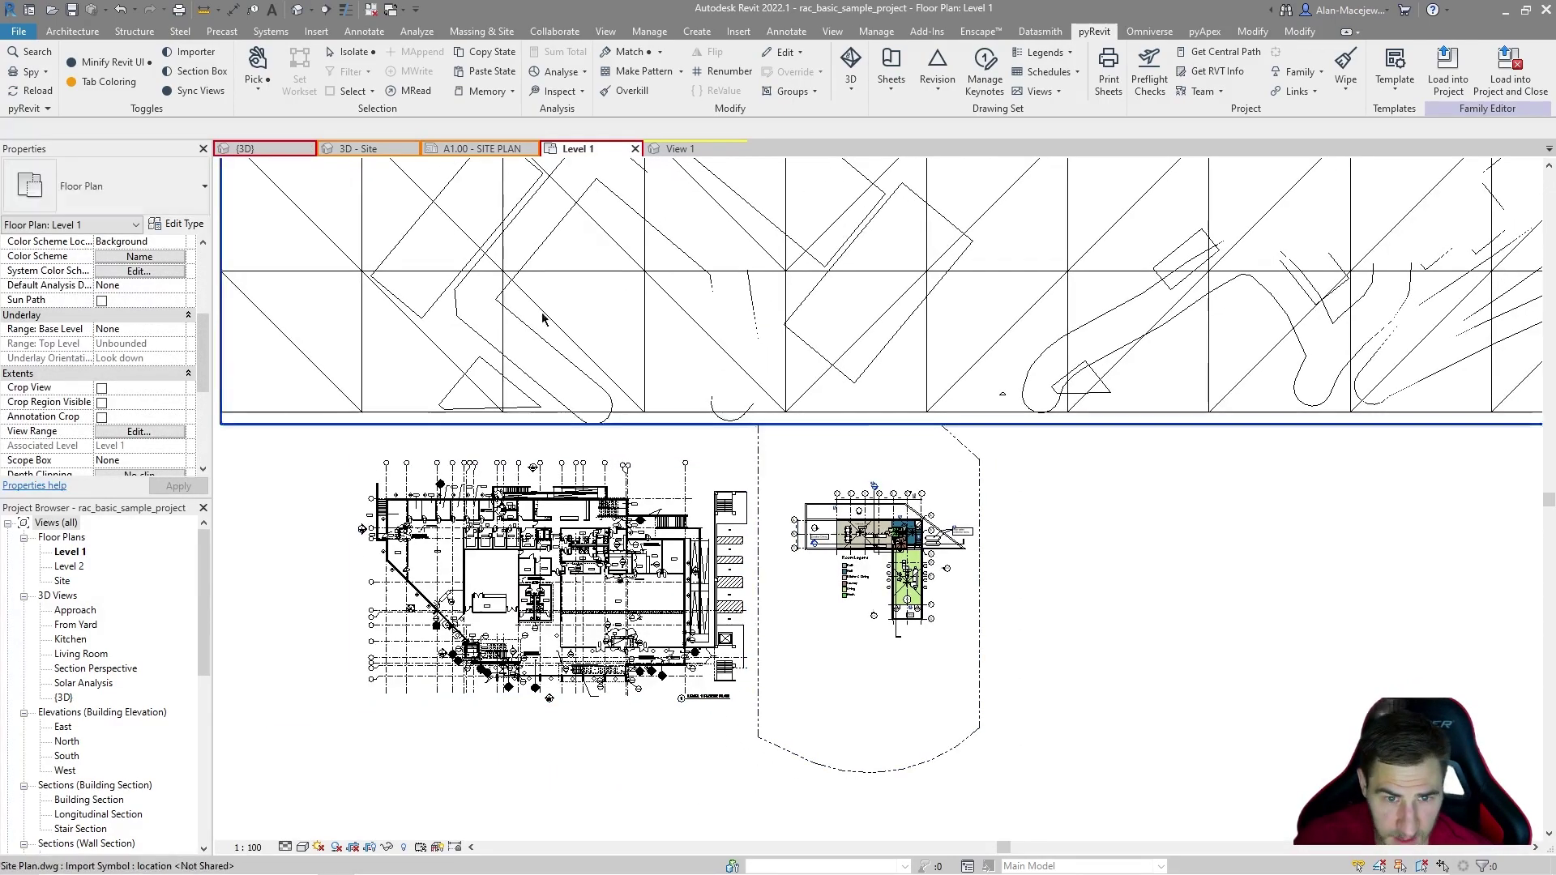
scroll(766, 649, down, 3)
scroll(1200, 157, up, 1)
scroll(408, 154, up, 1)
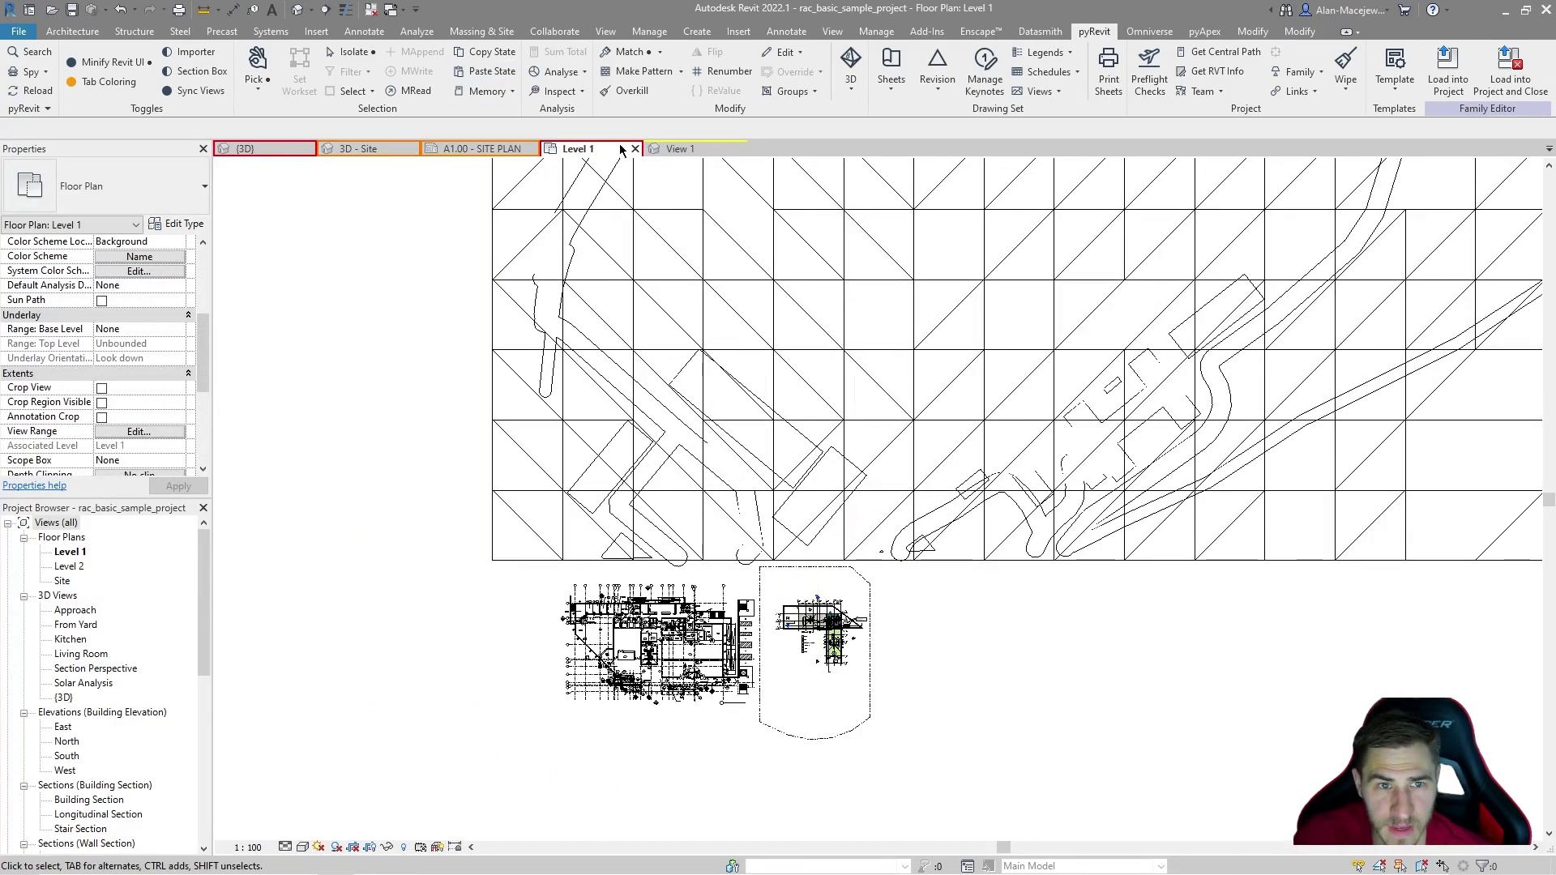
drag(574, 153, 357, 146)
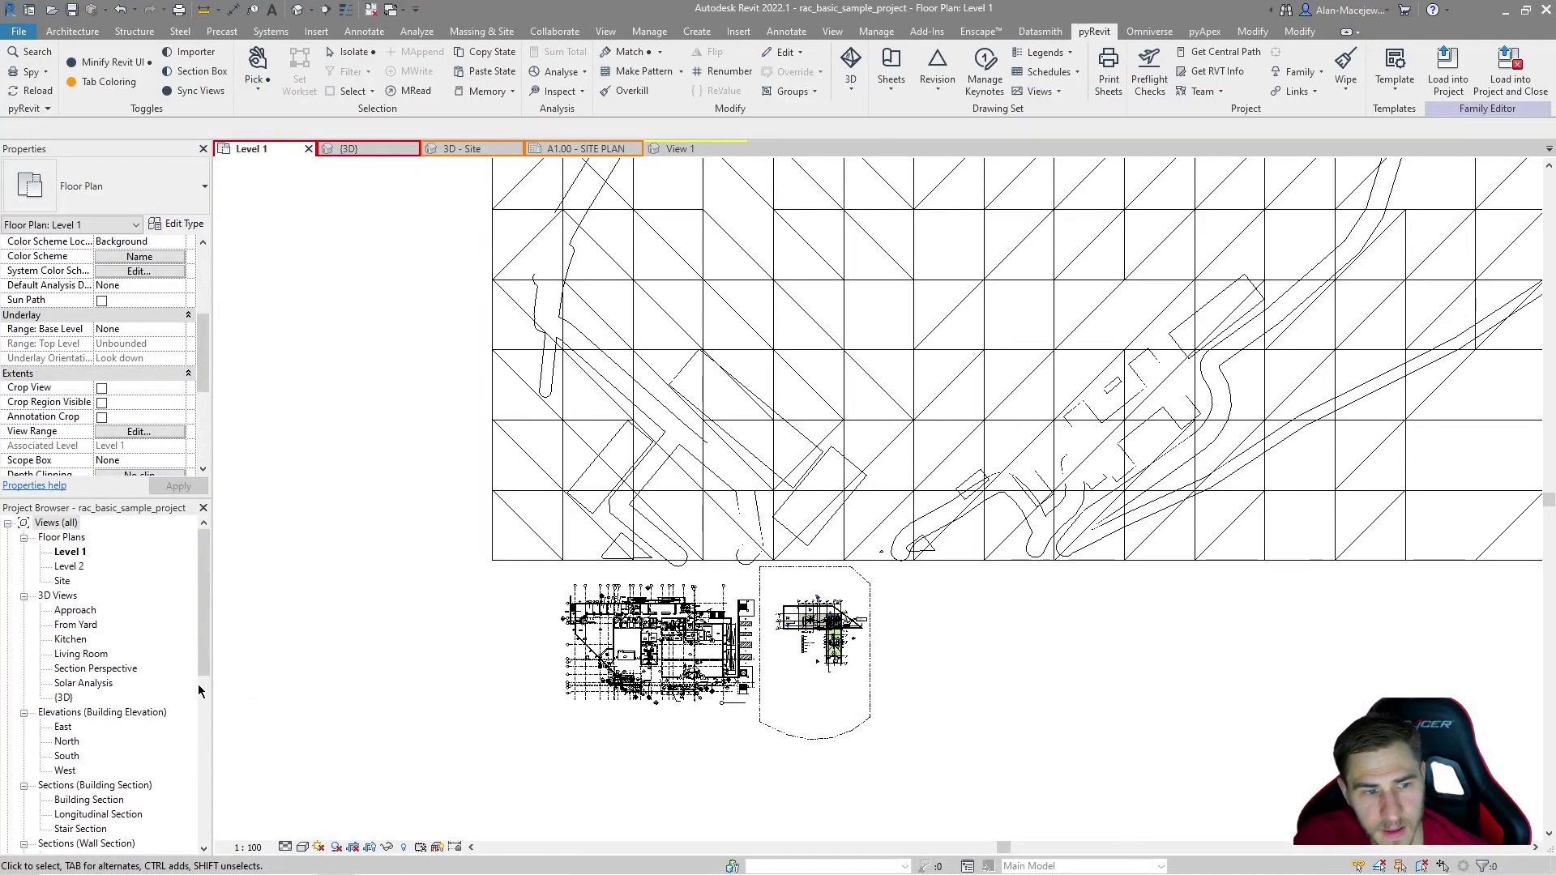
scroll(81, 581, down, 1)
scroll(81, 582, down, 1)
Open the Site floor plan from the Project Browser and turn on pyRevit Sync Views
double_click(63, 551)
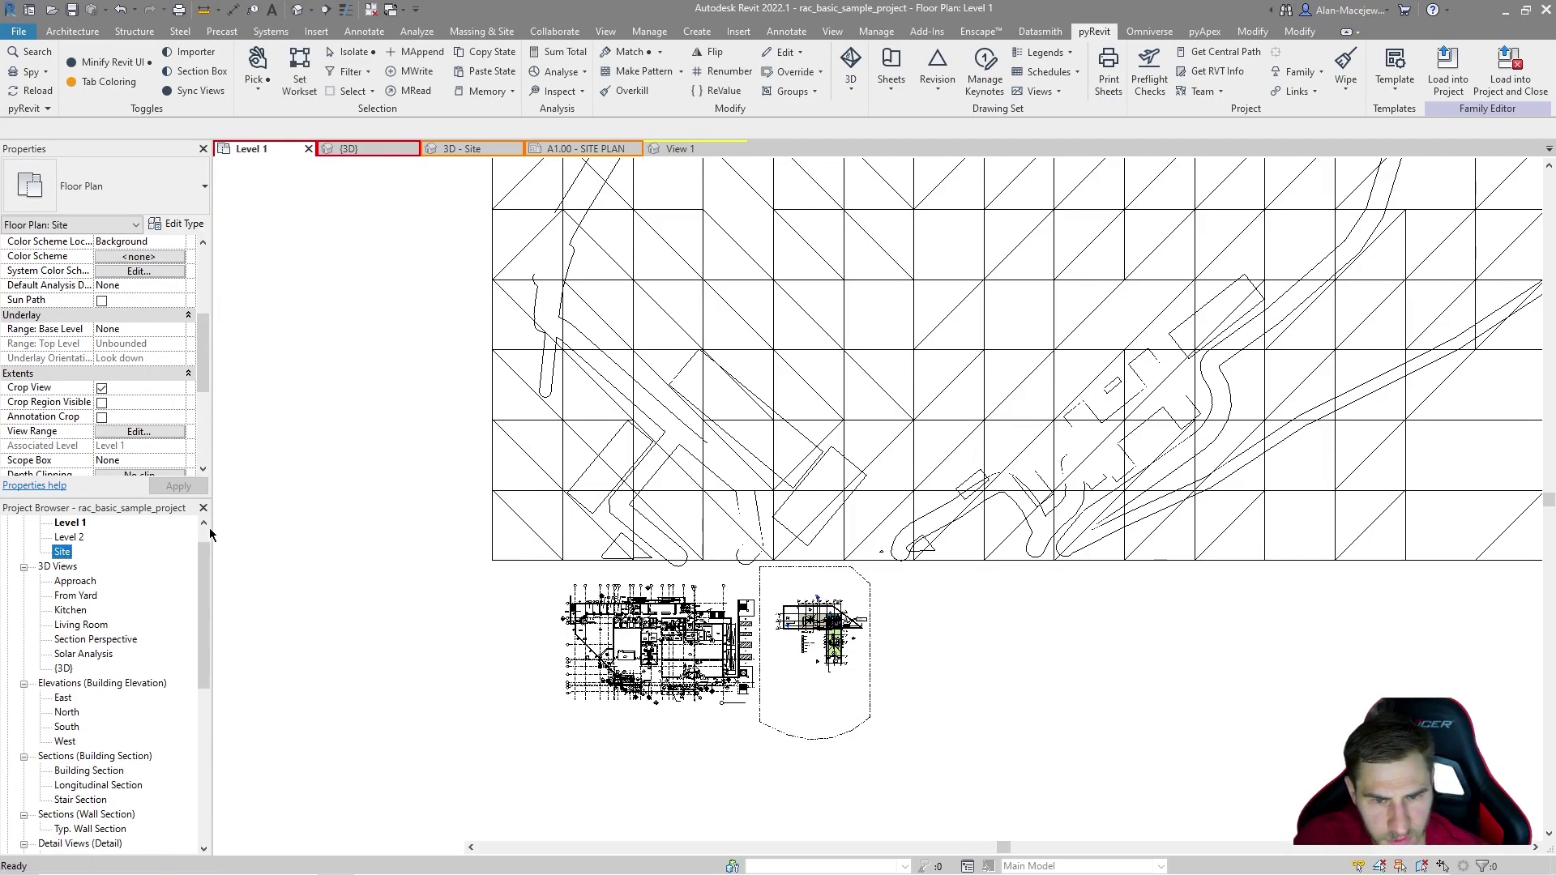
scroll(711, 445, up, 1)
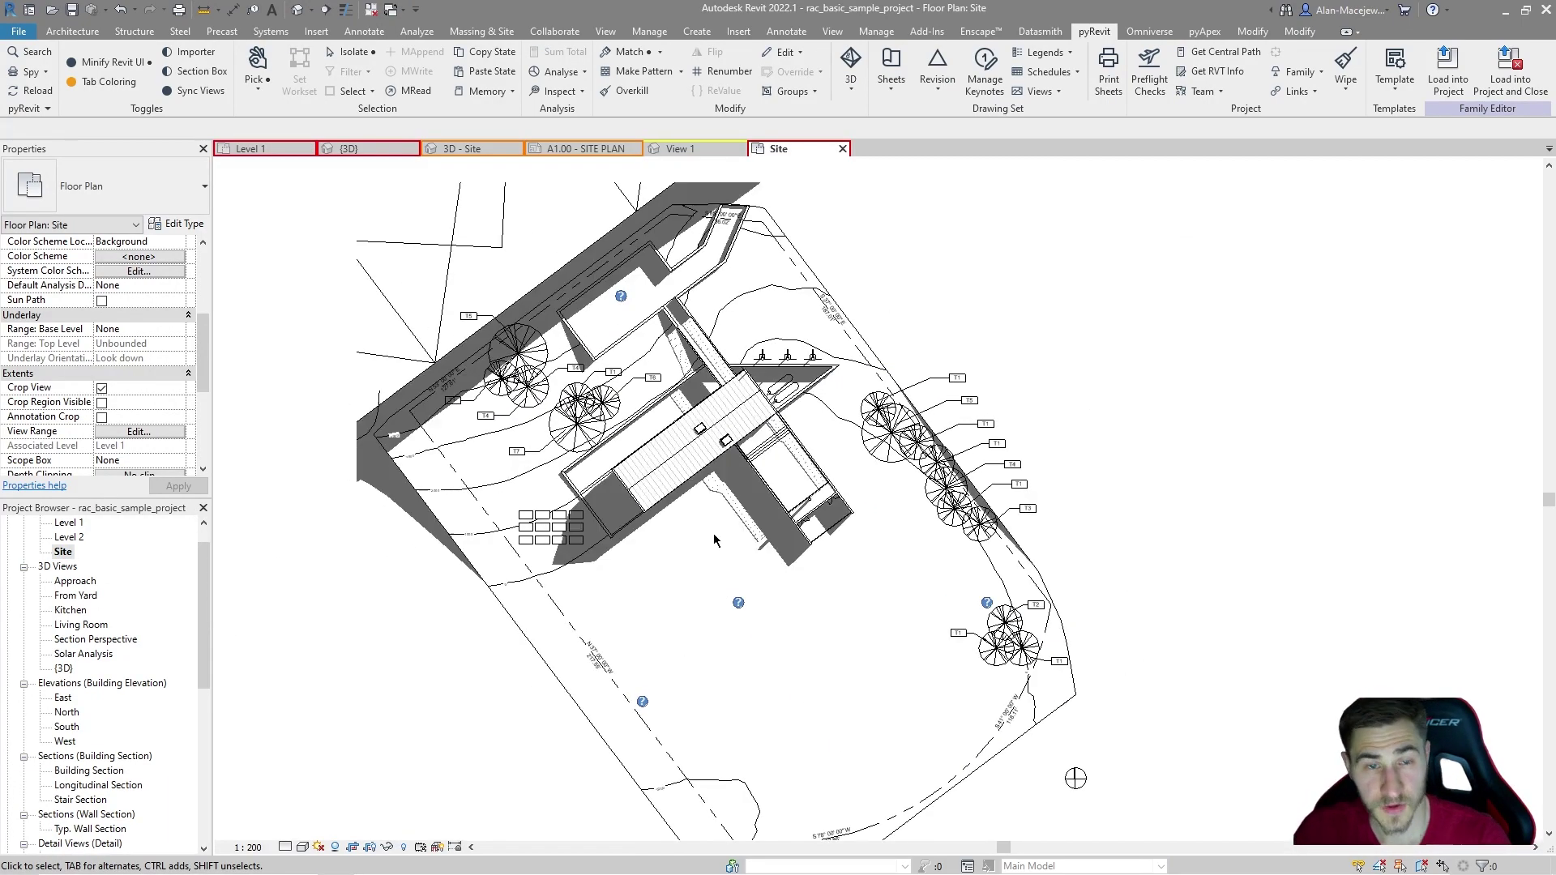
middle_drag(781, 373, 825, 329)
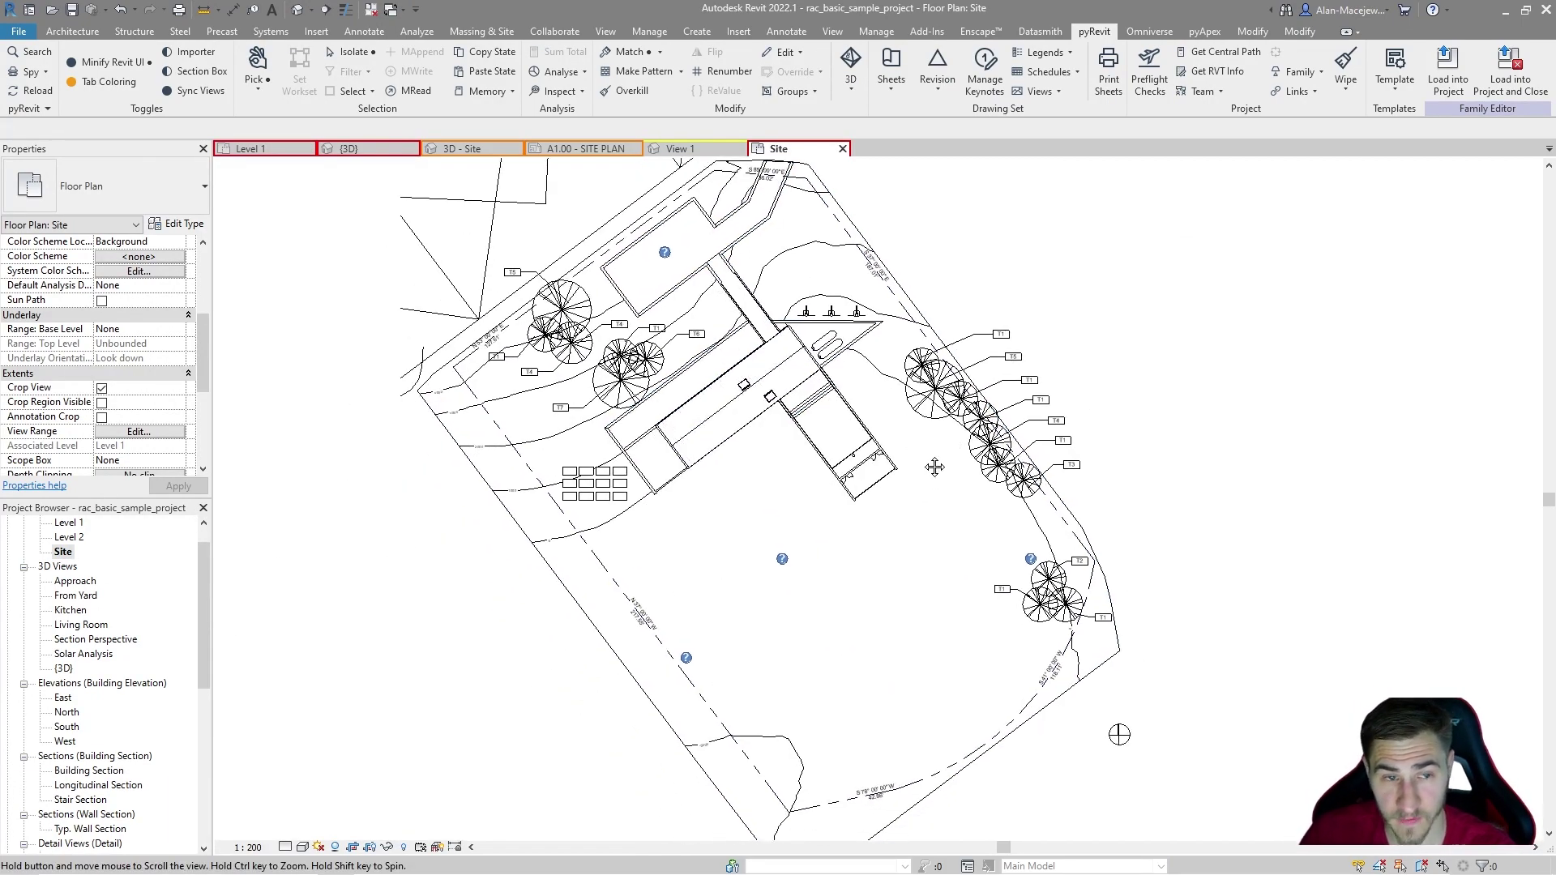
click(194, 90)
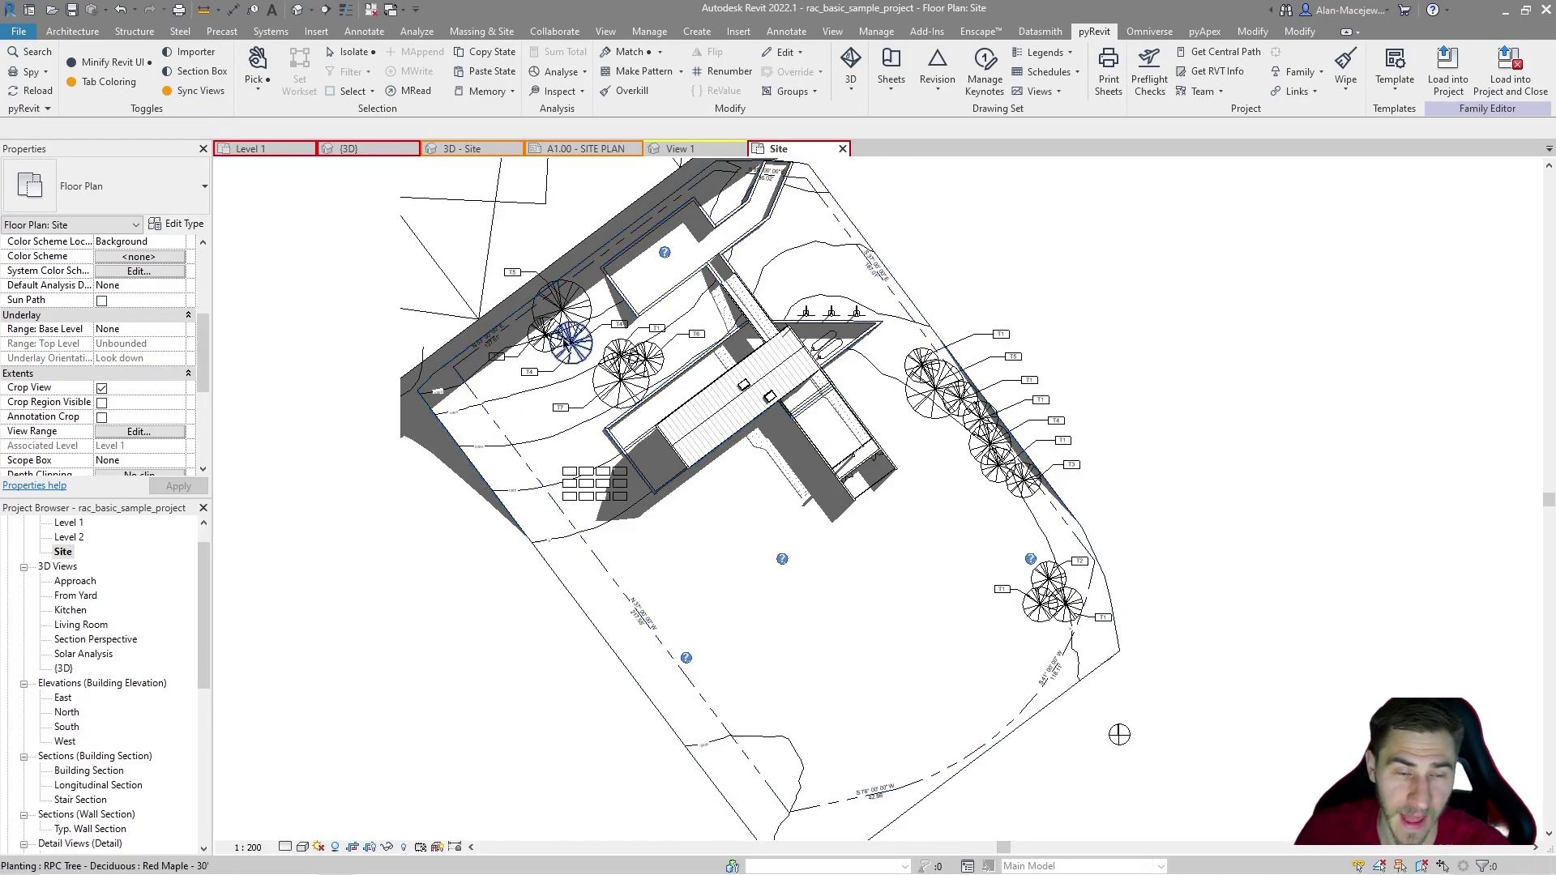
Zoom around the Level 1 plan, then return to the Site plan to check the synced view
click(243, 150)
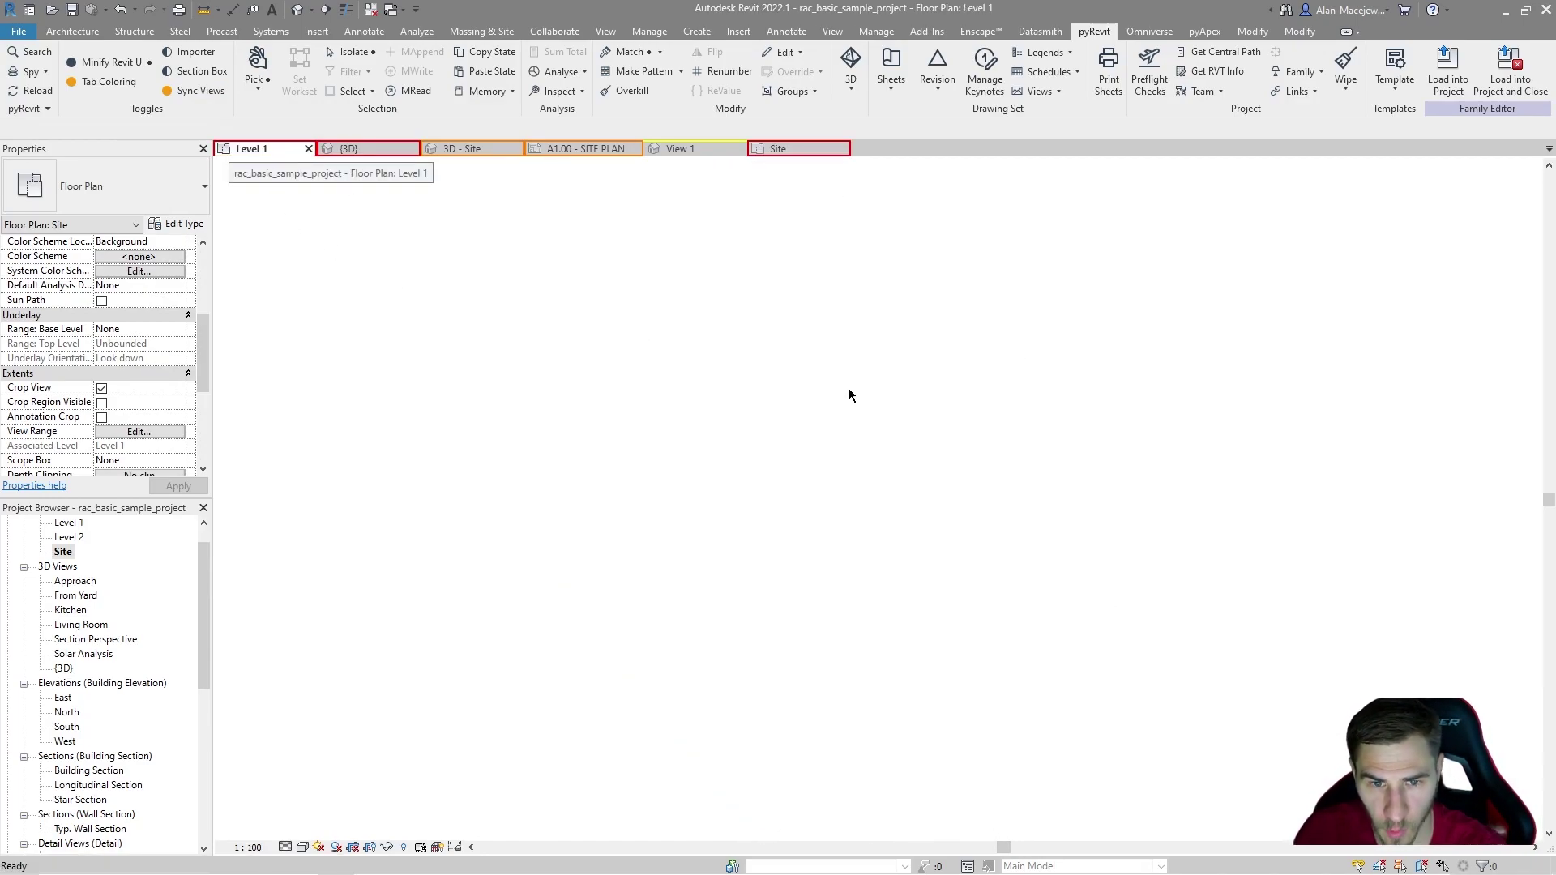
scroll(732, 443, up, 3)
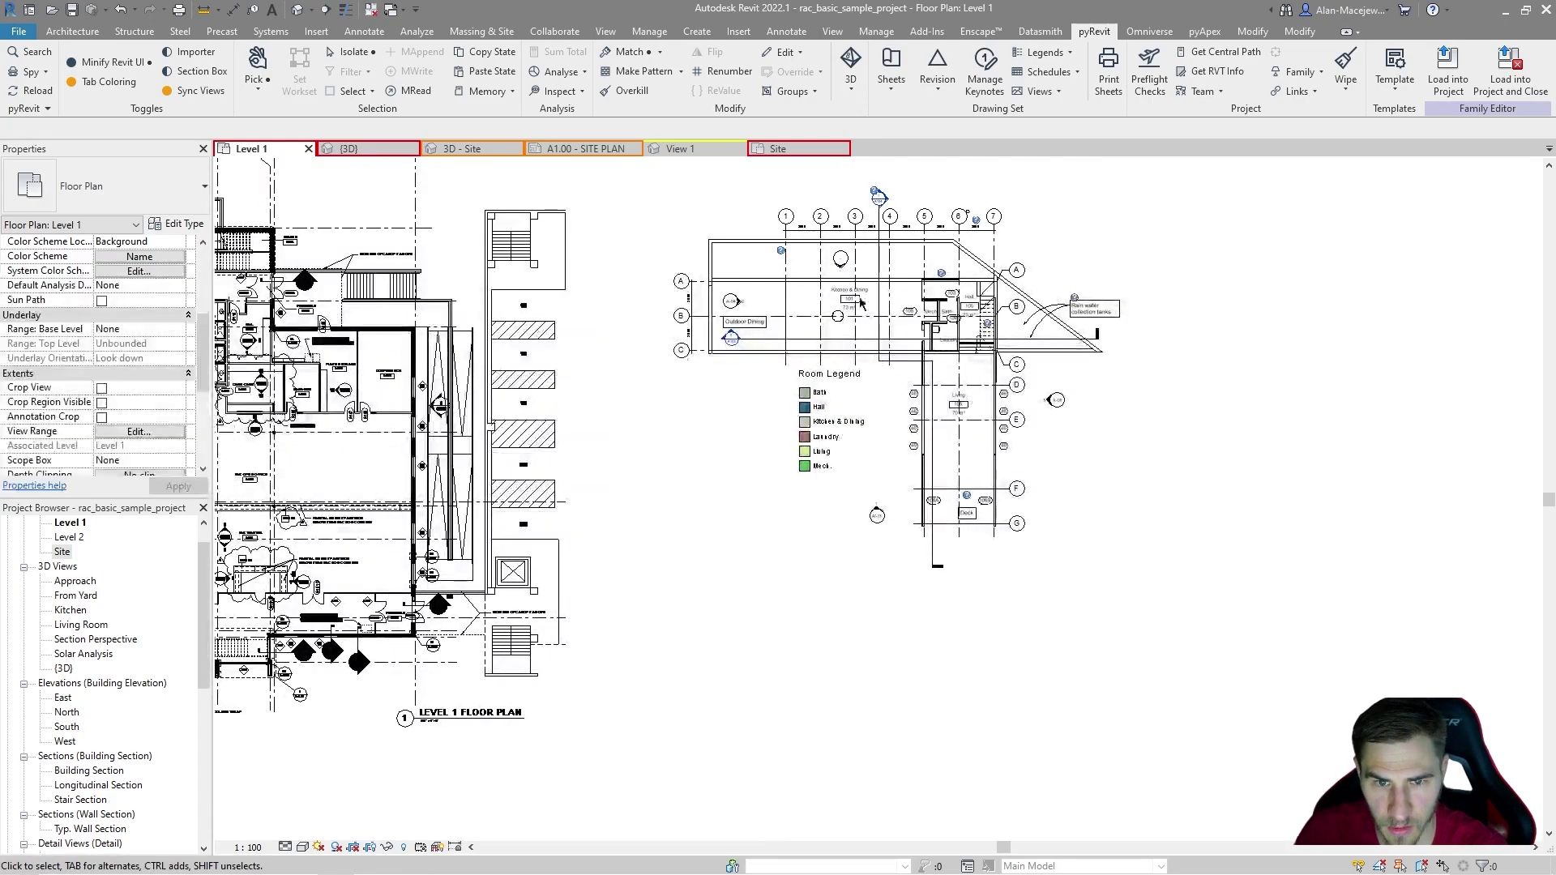
middle_drag(814, 409, 817, 407)
scroll(817, 408, down, 1)
scroll(817, 408, up, 3)
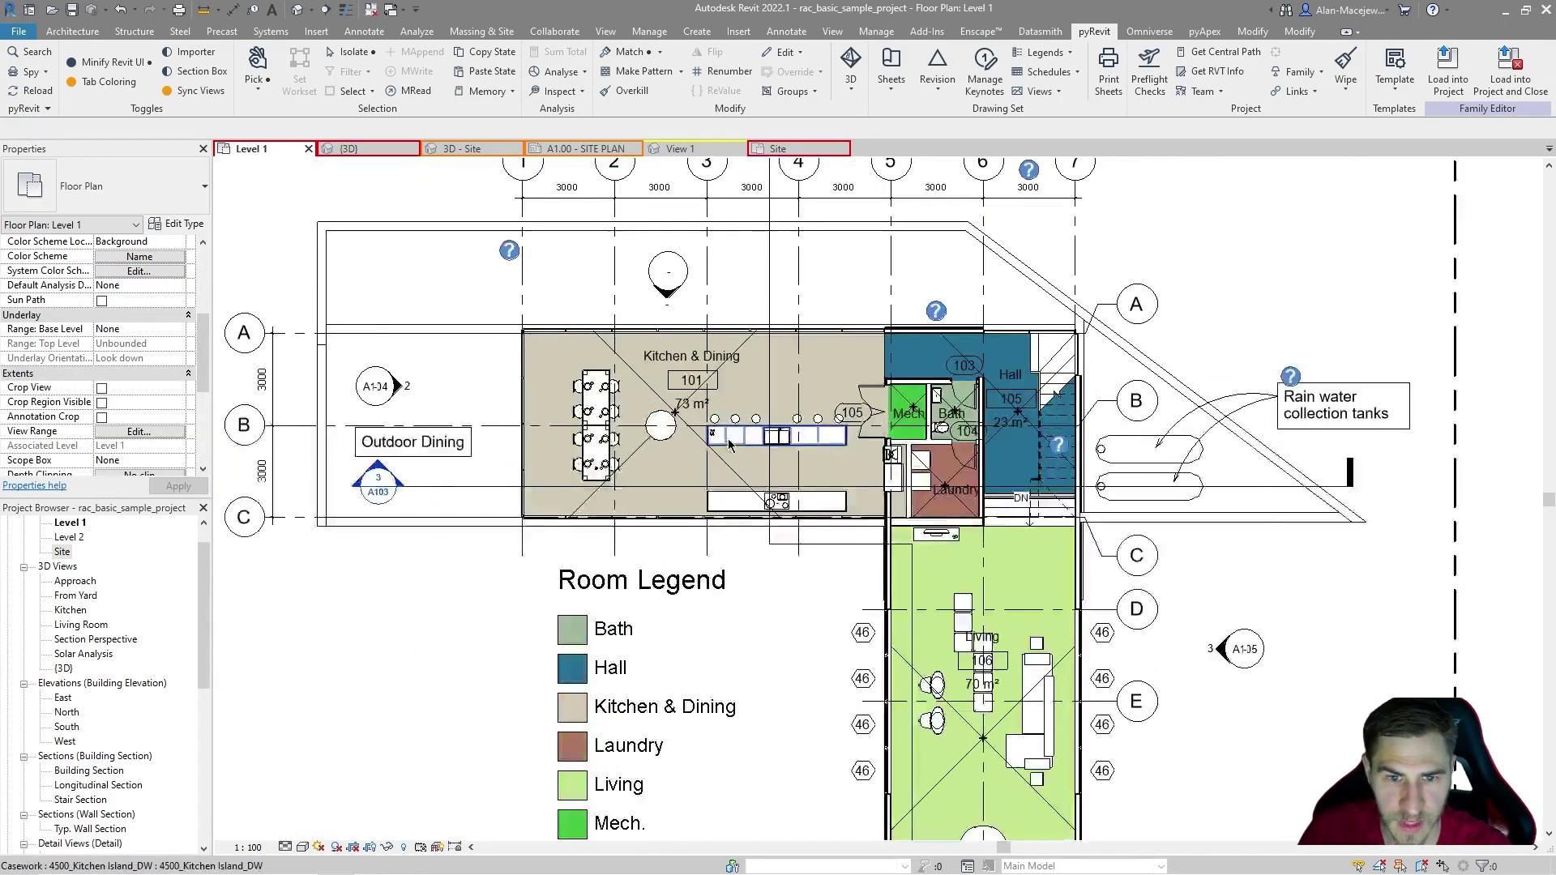
scroll(817, 408, down, 8)
scroll(712, 671, down, 5)
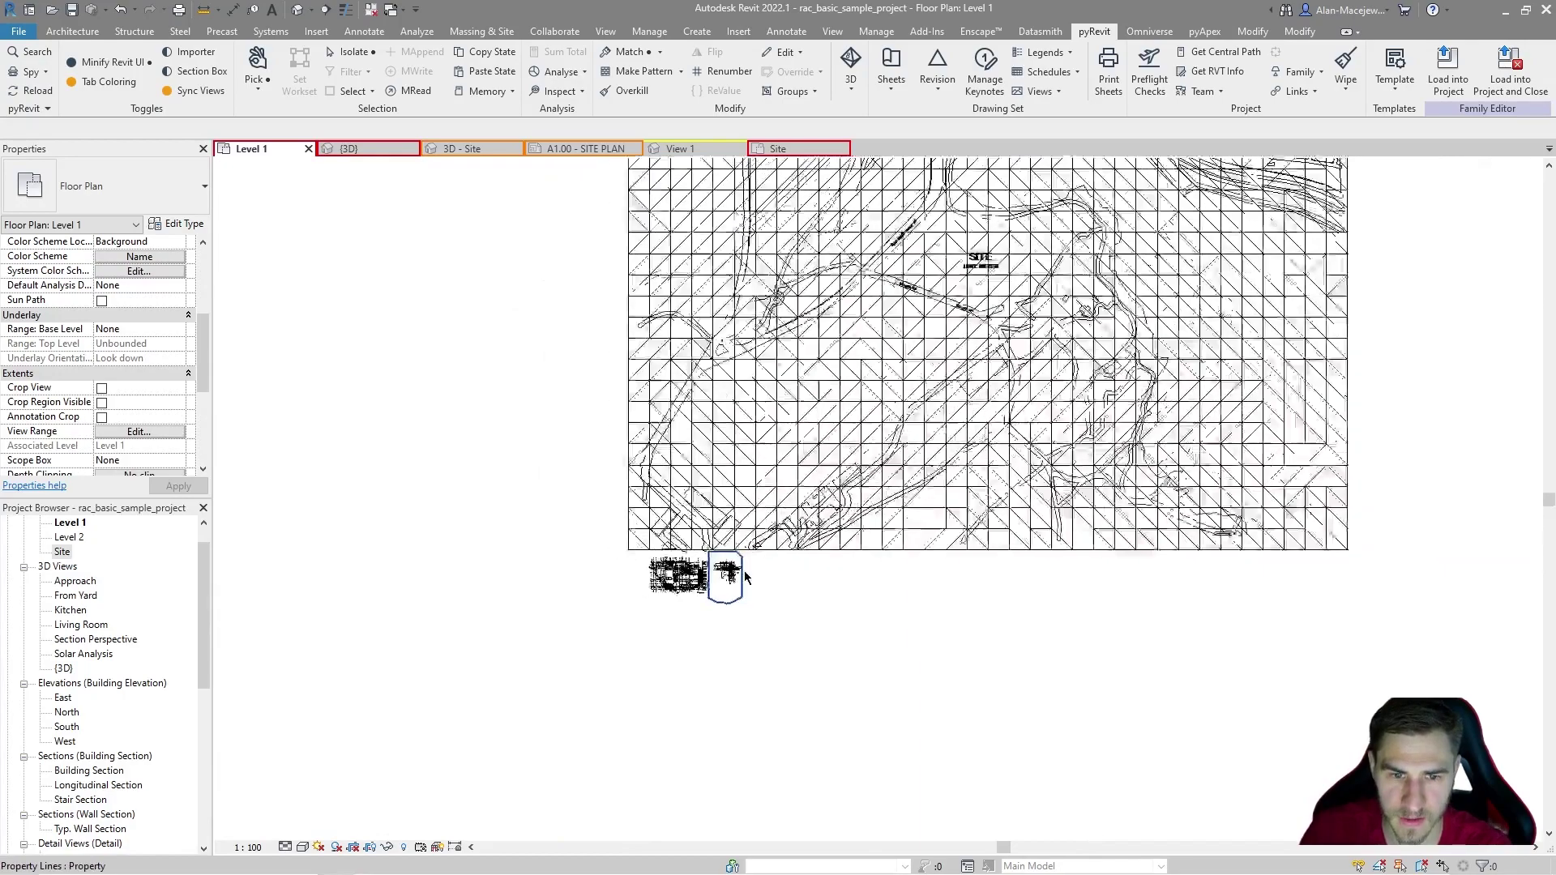
click(782, 149)
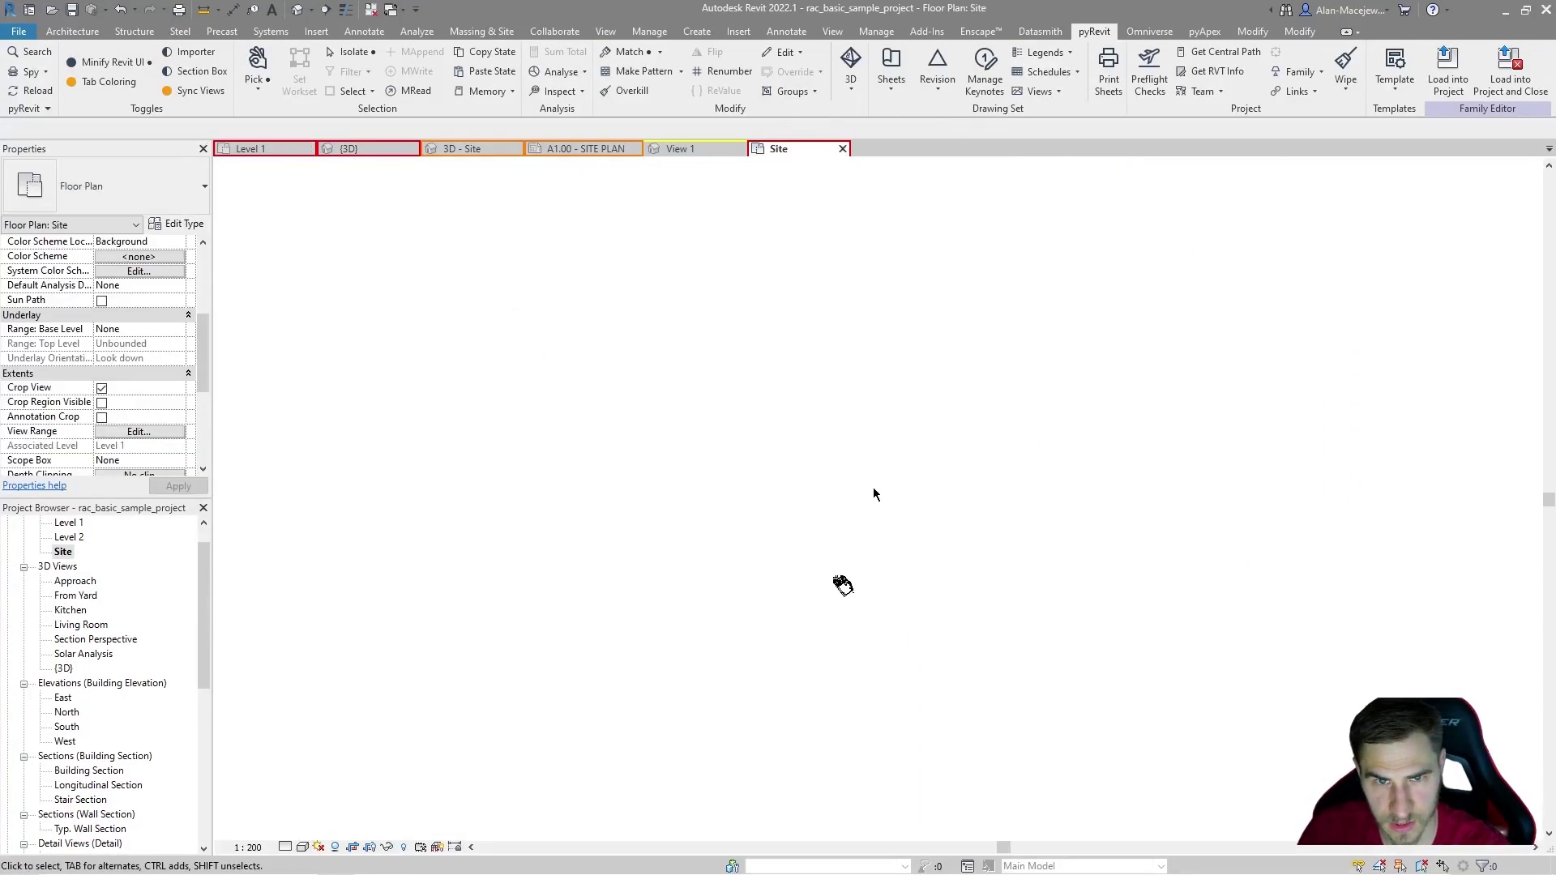
drag(775, 154, 1024, 171)
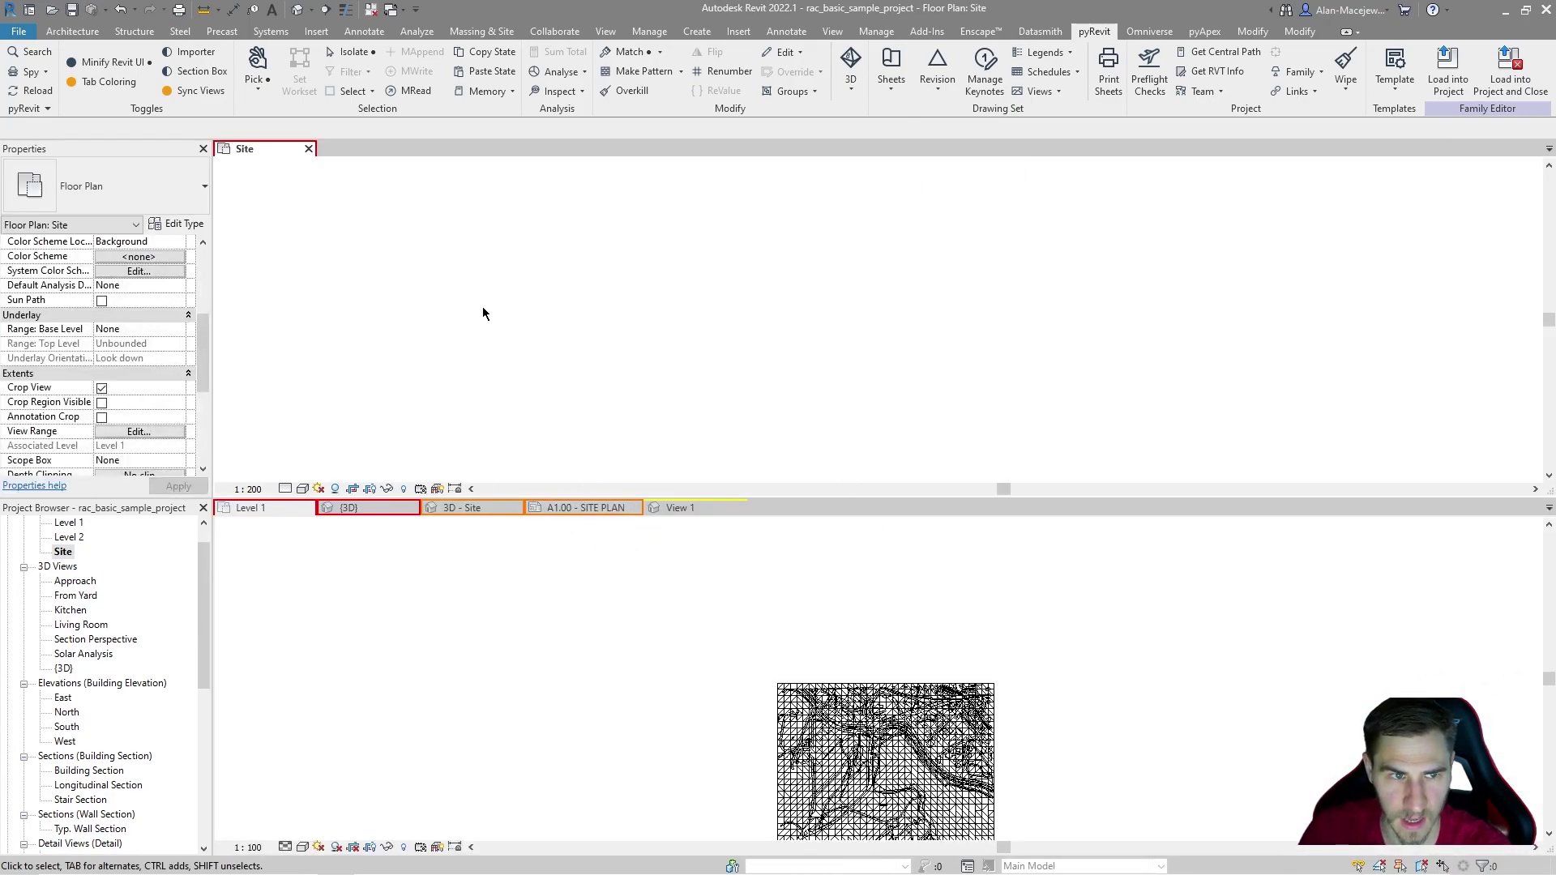
key(z)
key(f)
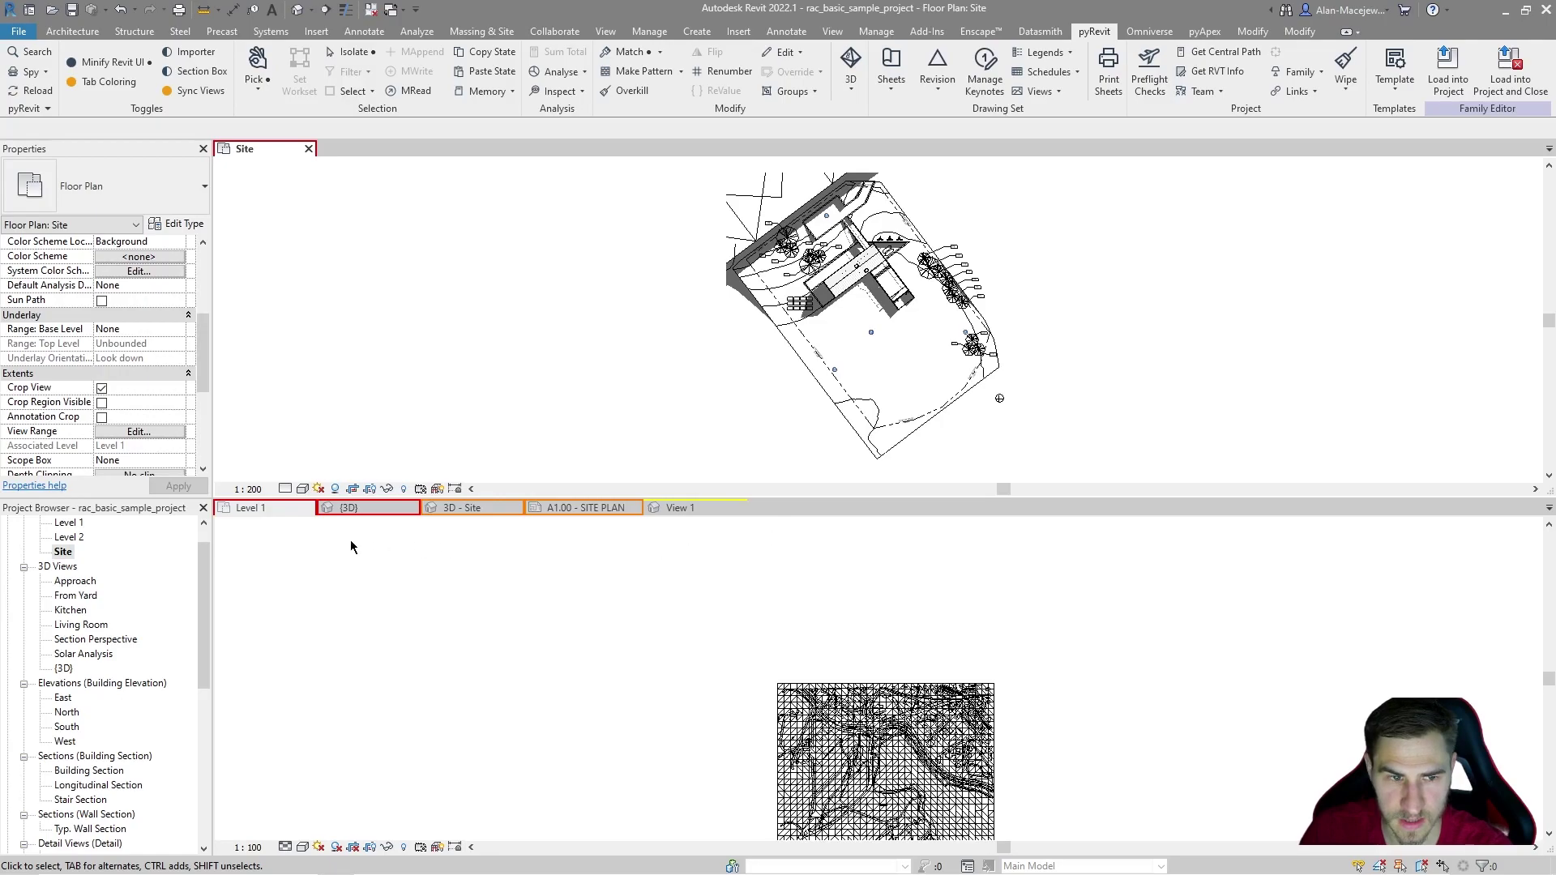
click(699, 708)
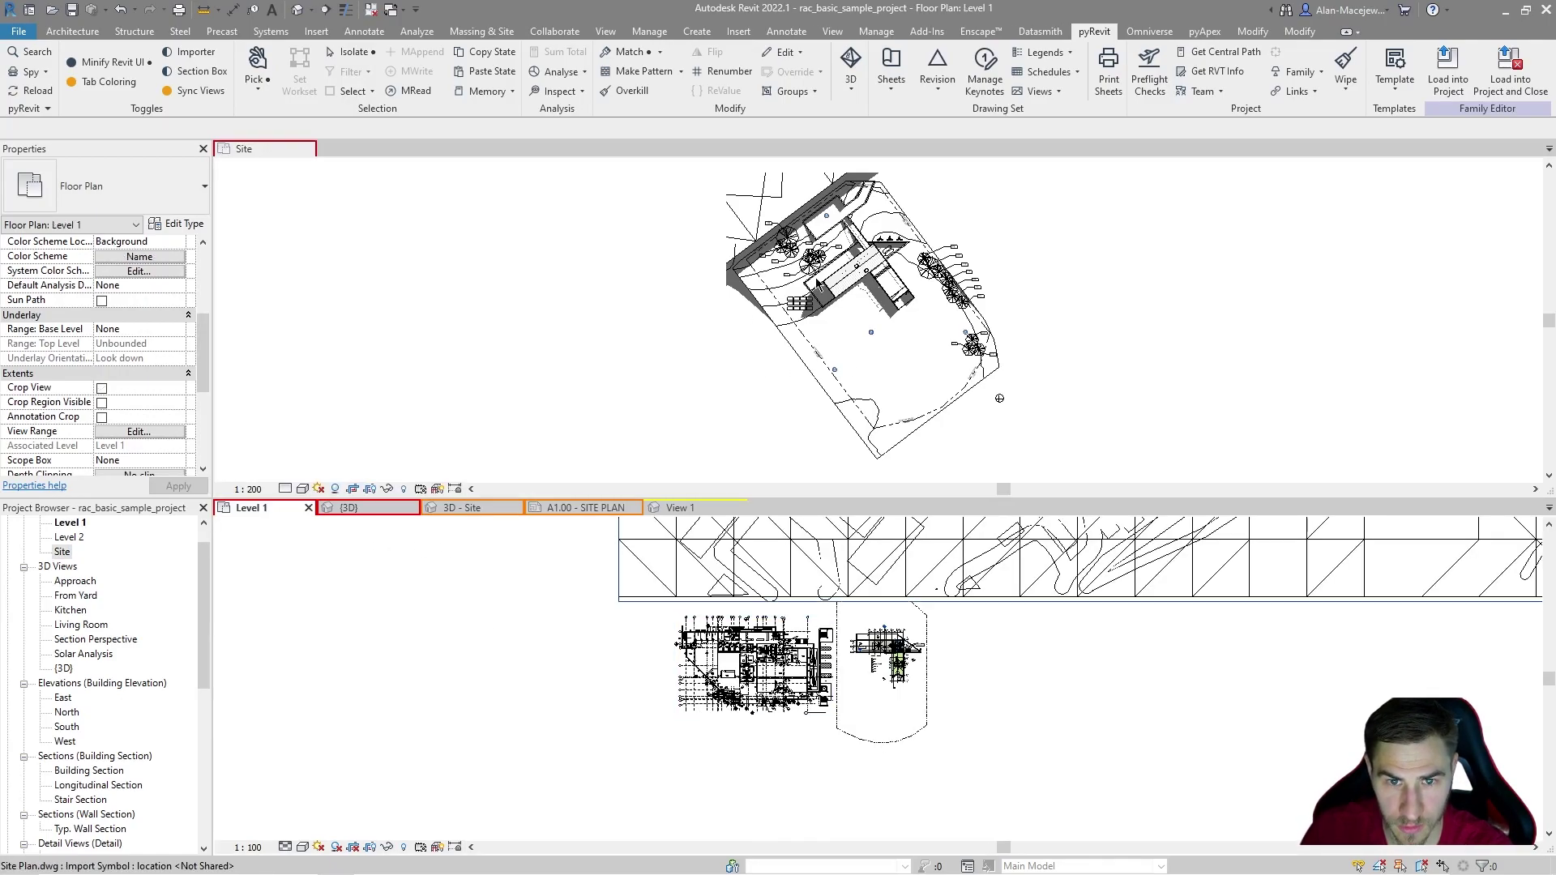
scroll(819, 285, up, 5)
scroll(875, 288, down, 8)
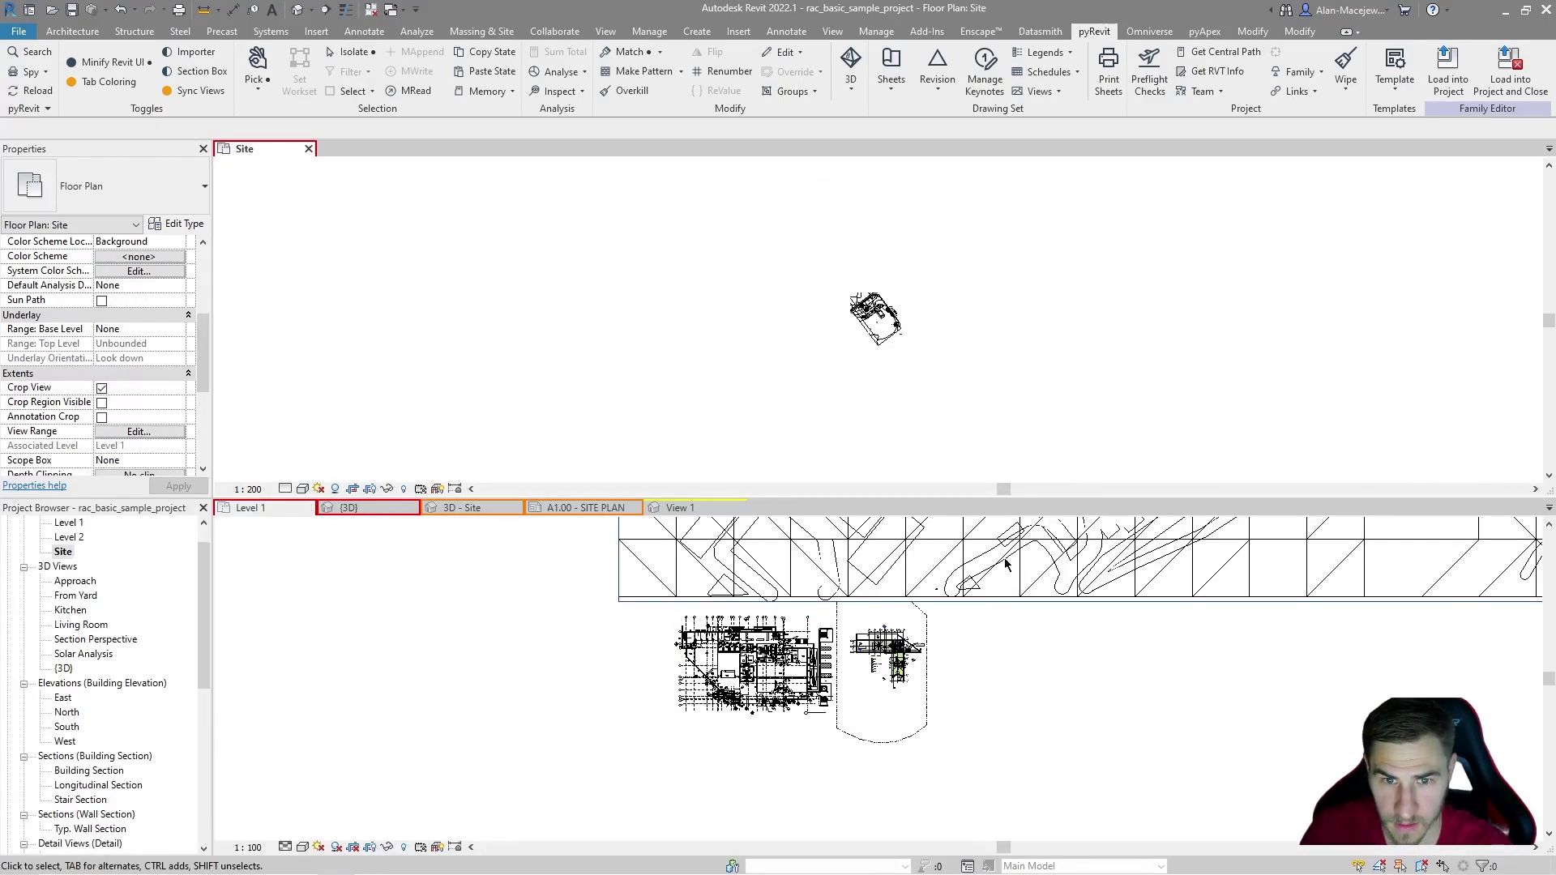
scroll(894, 727, up, 3)
scroll(859, 664, down, 6)
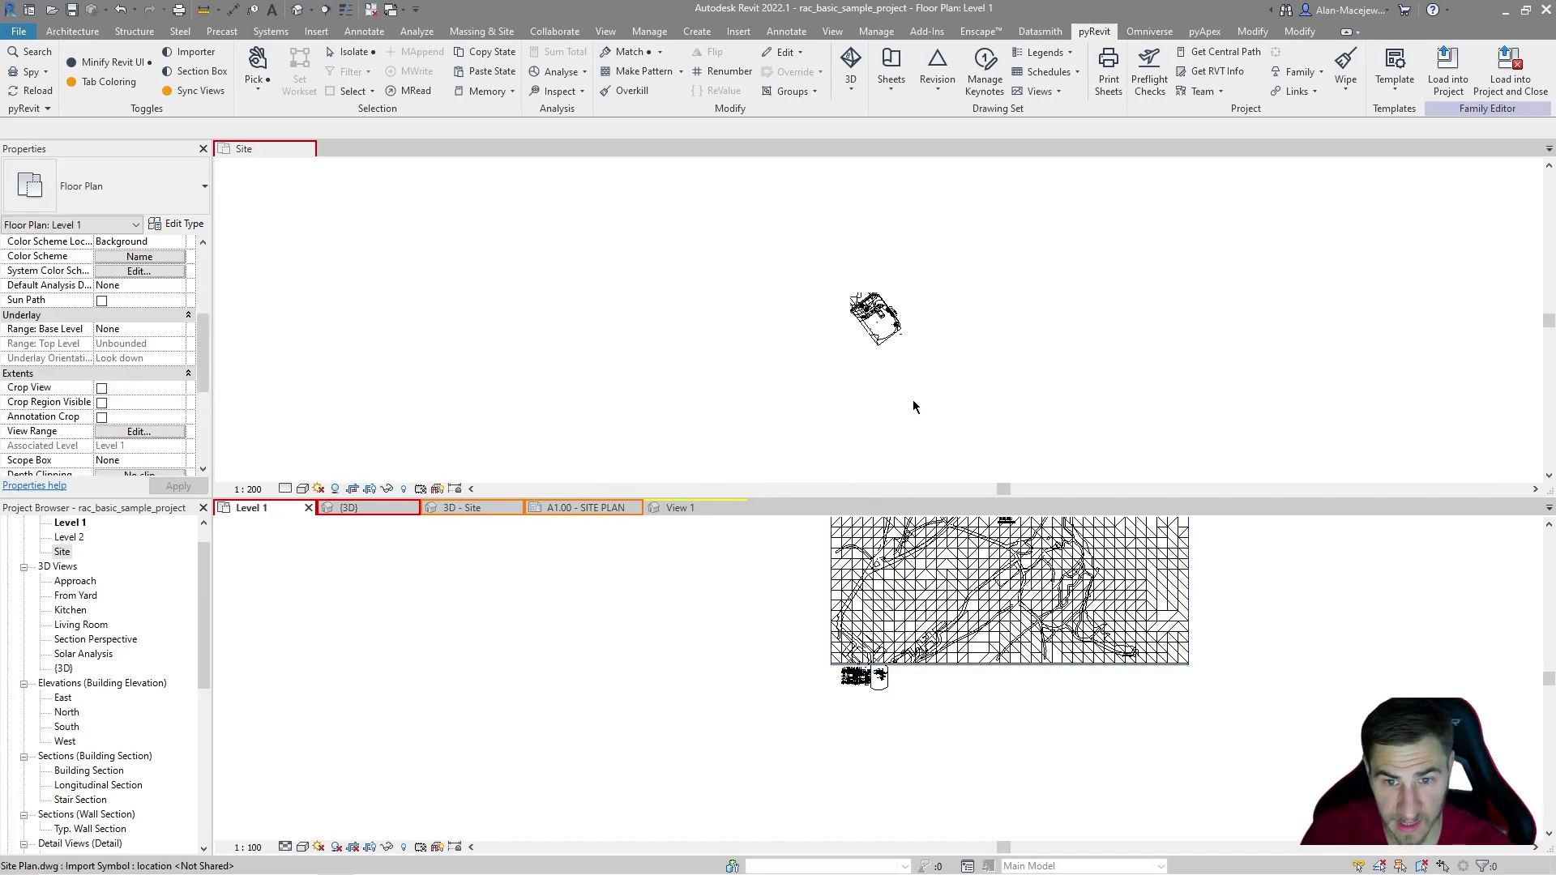
scroll(803, 356, up, 3)
scroll(876, 324, down, 5)
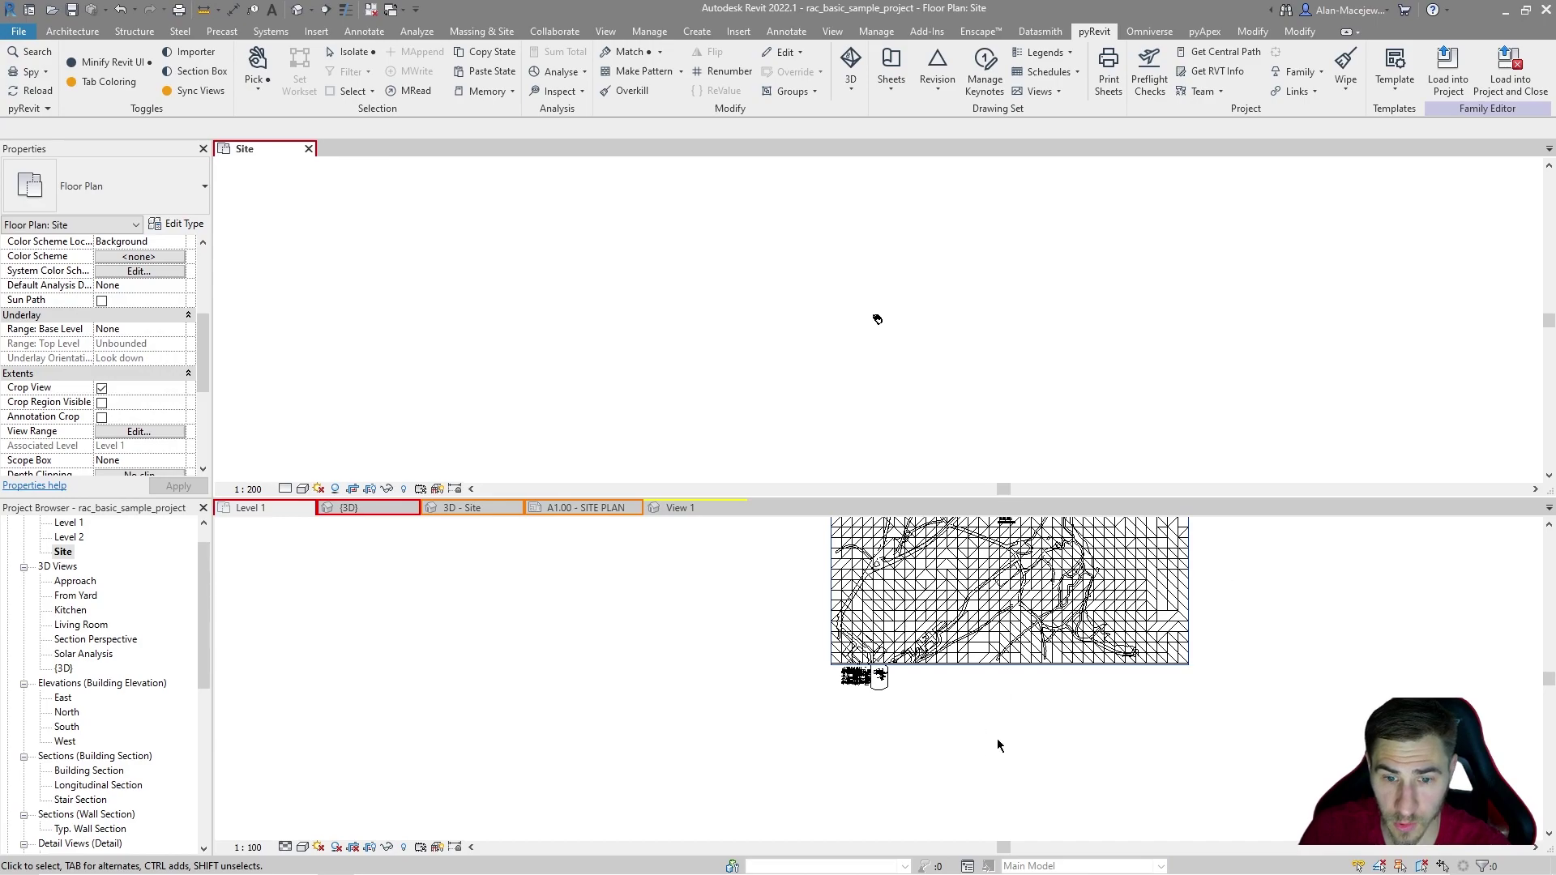
scroll(877, 657, down, 5)
scroll(973, 314, up, 4)
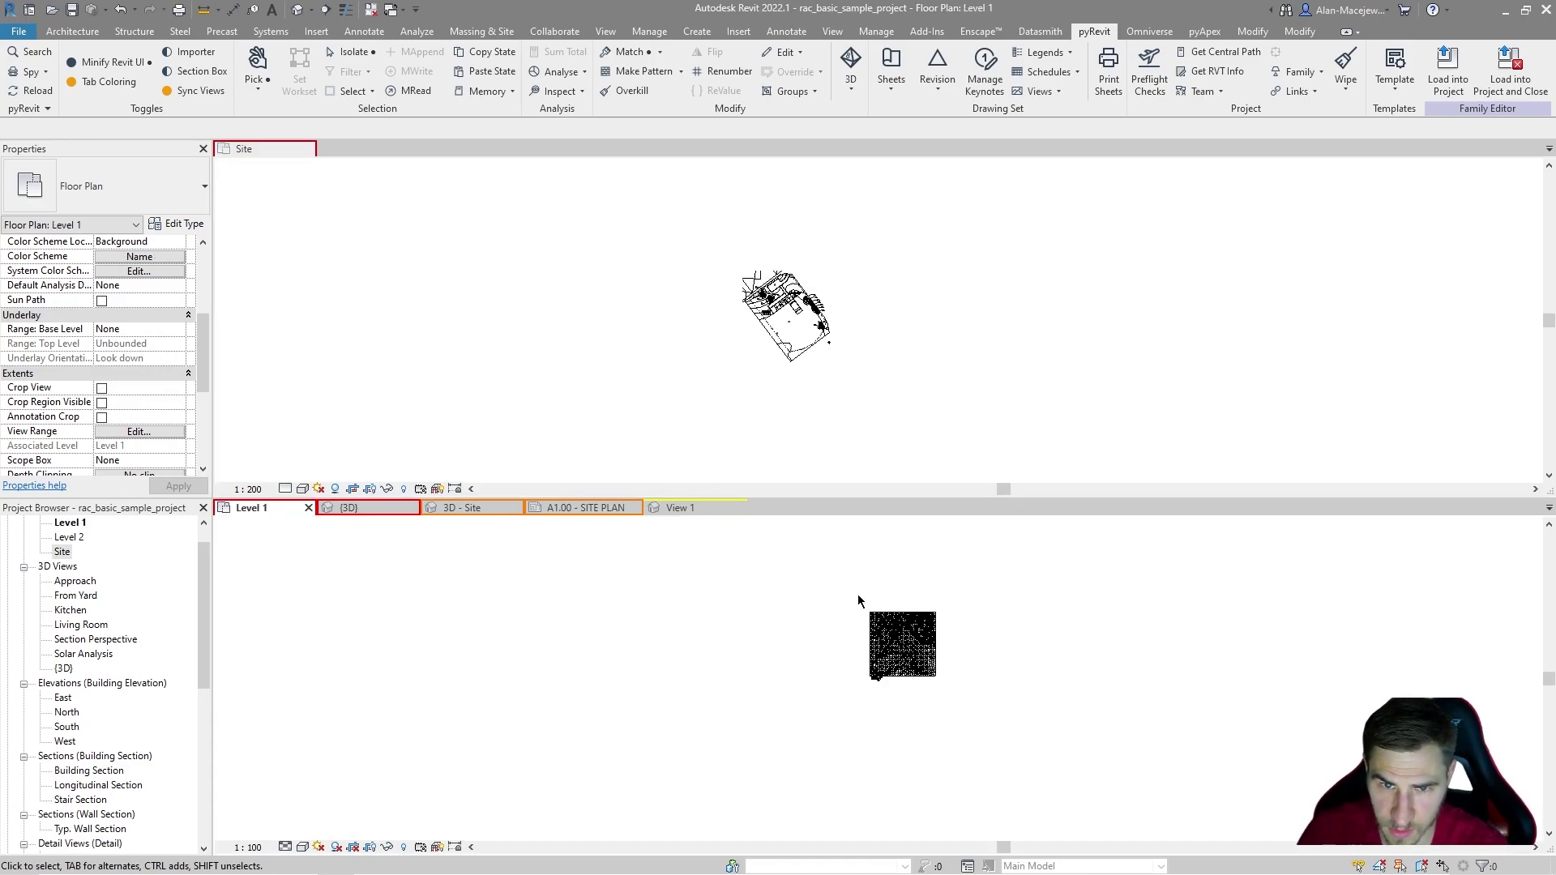
scroll(866, 596, up, 2)
scroll(865, 597, up, 4)
scroll(951, 393, up, 3)
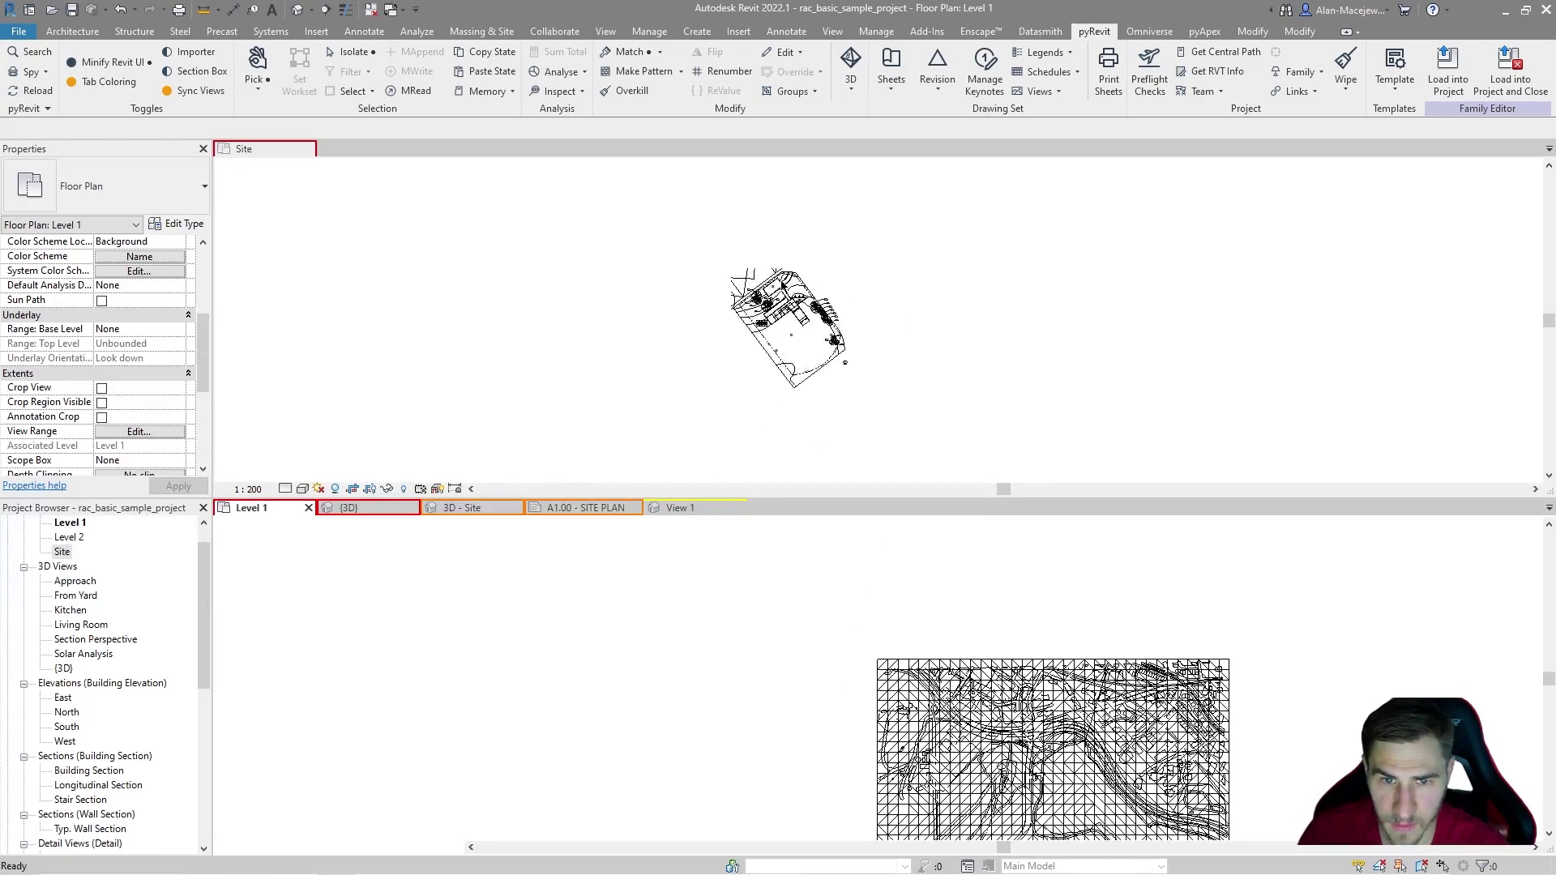
scroll(889, 650, down, 3)
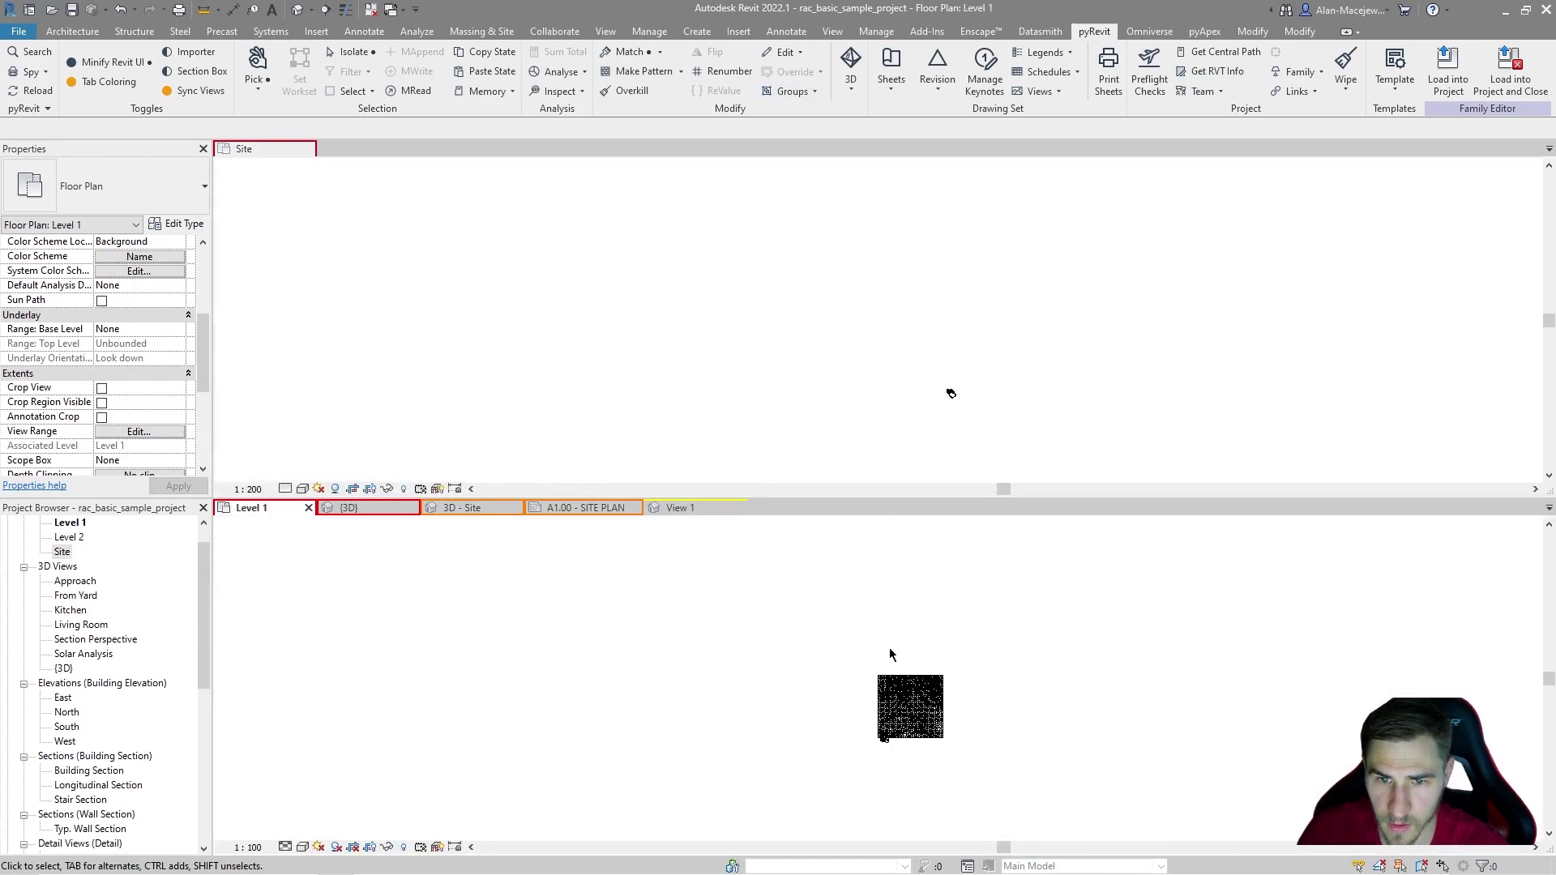
scroll(911, 708, up, 2)
middle_drag(916, 839, 911, 707)
scroll(911, 707, up, 2)
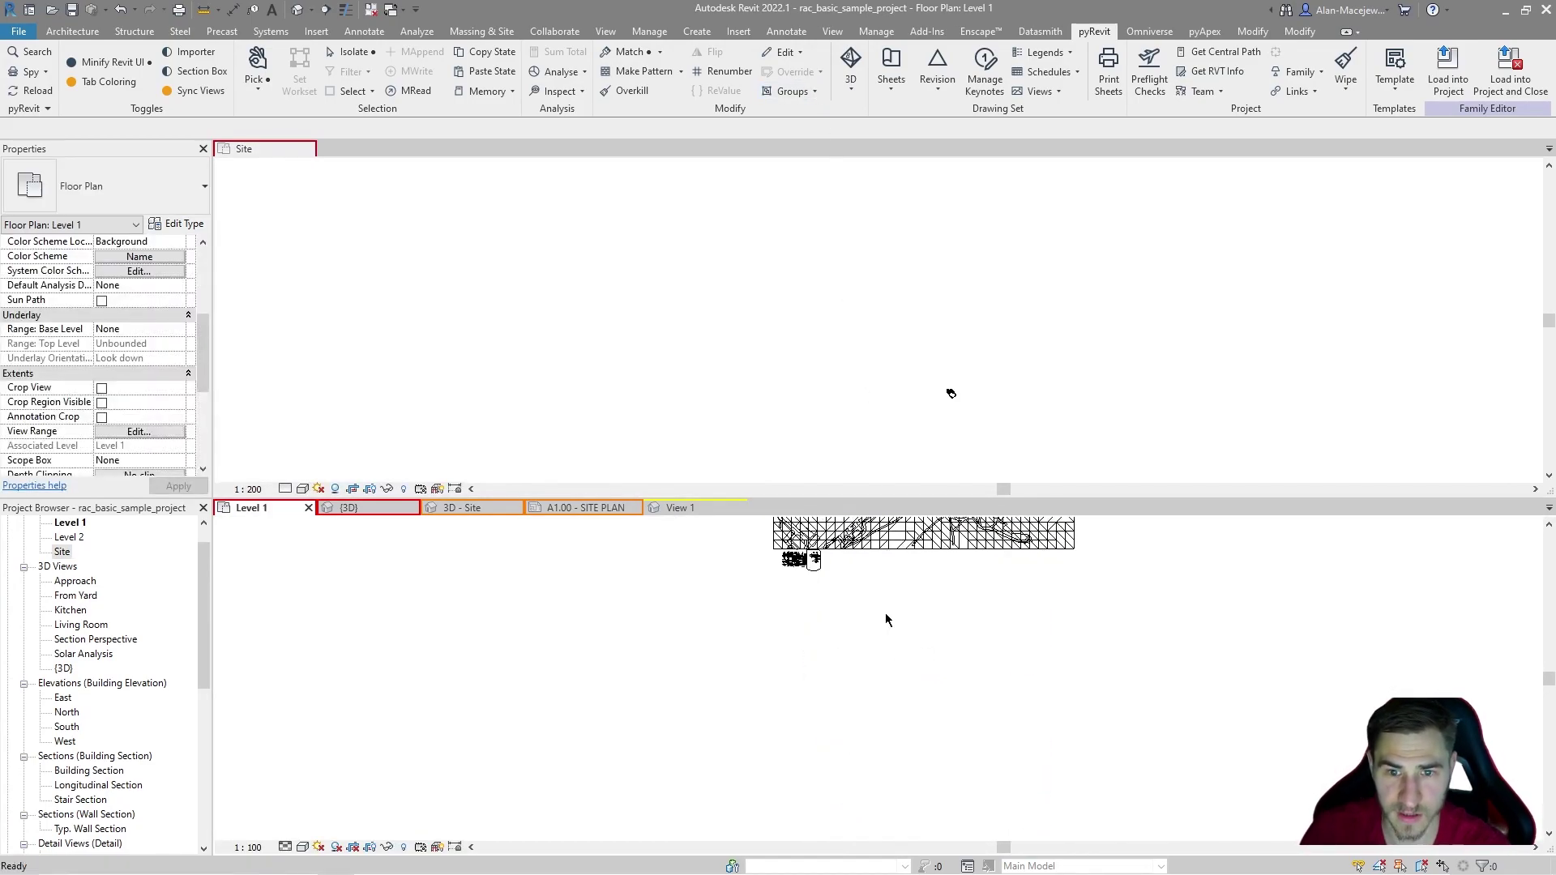
click(632, 265)
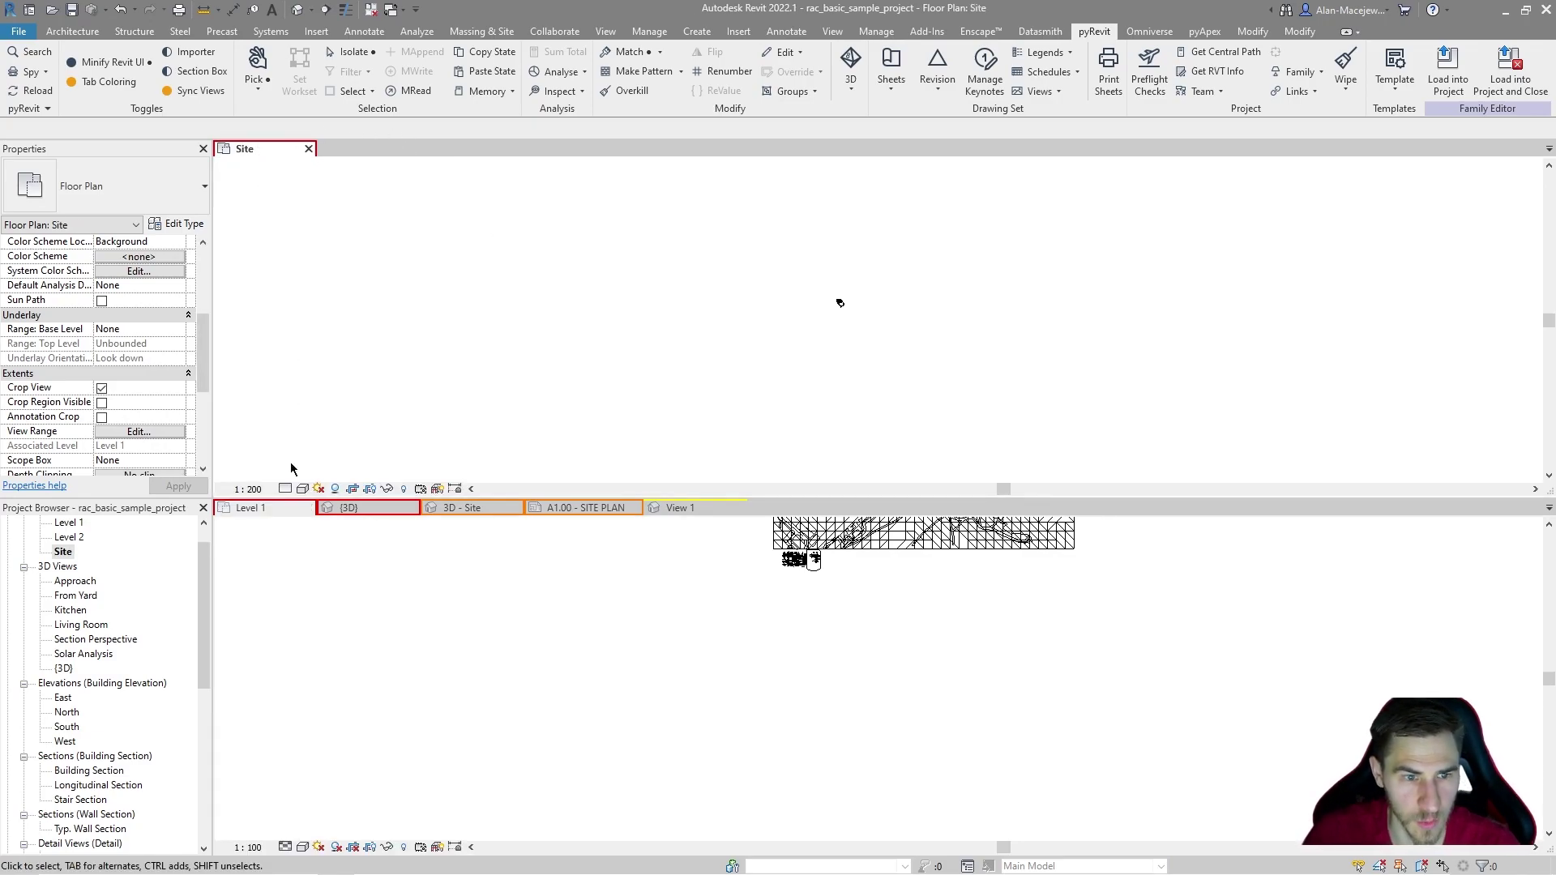
Dock the Site view with the other tabs and open the Level 1 floor plan
drag(245, 151, 305, 162)
scroll(90, 567, down, 4)
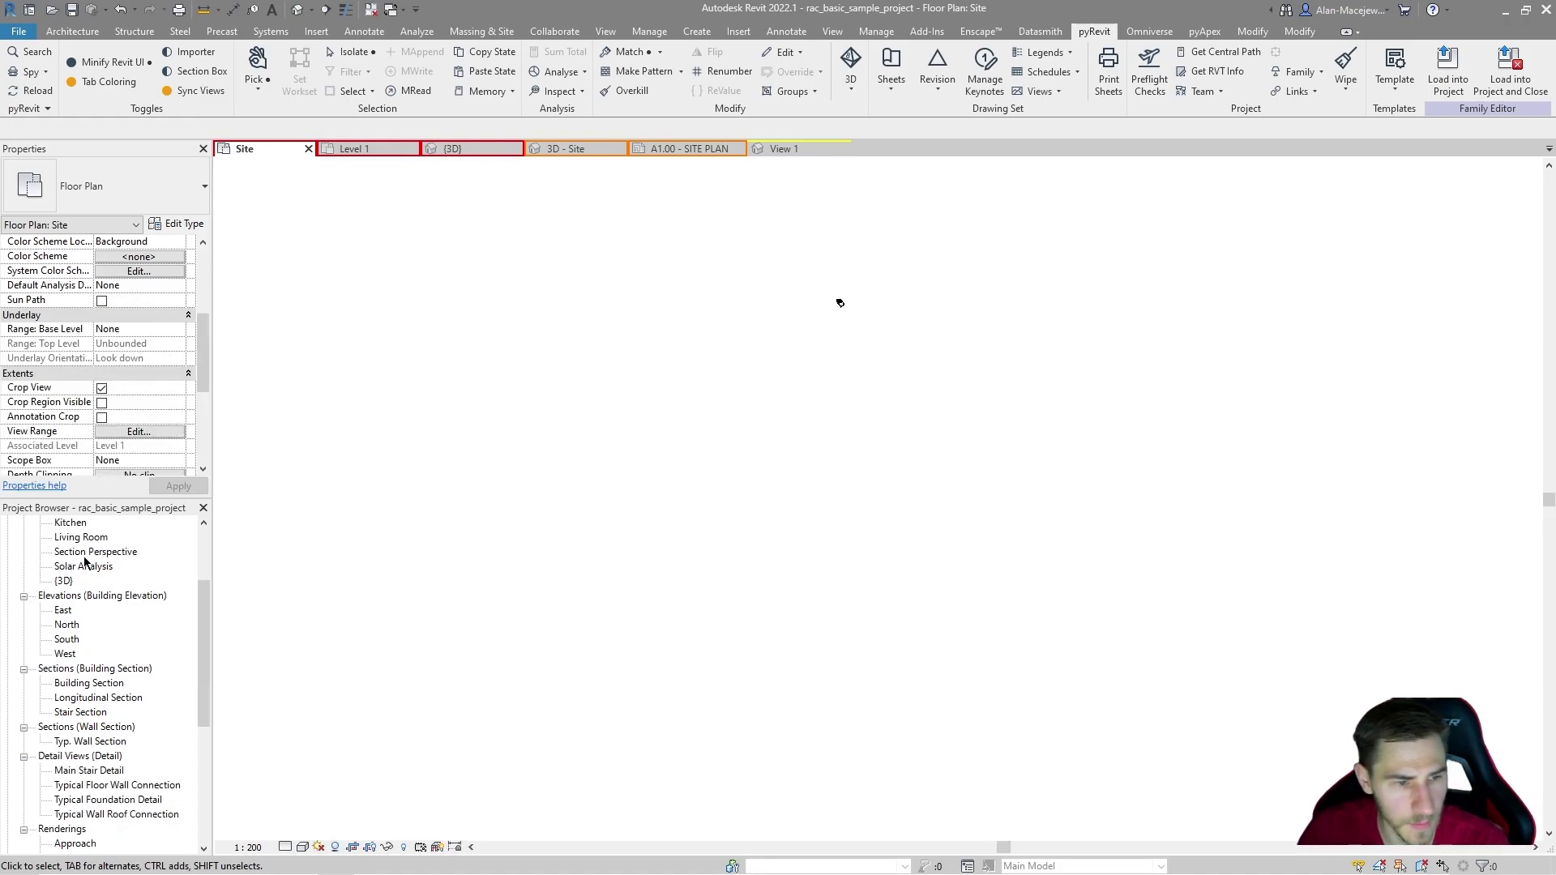
scroll(73, 561, up, 4)
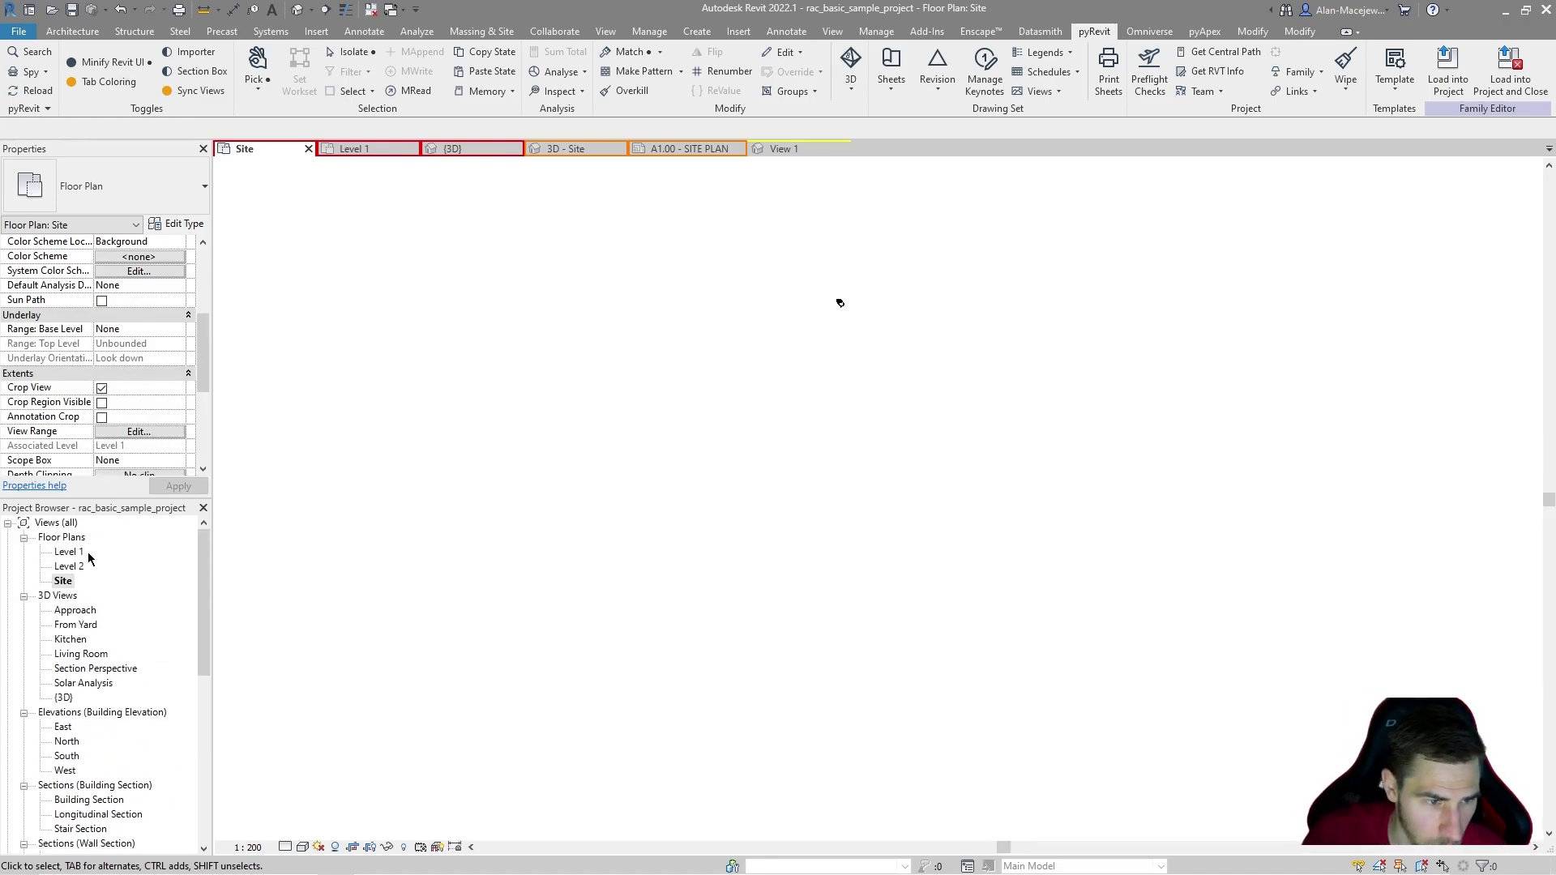
double_click(75, 553)
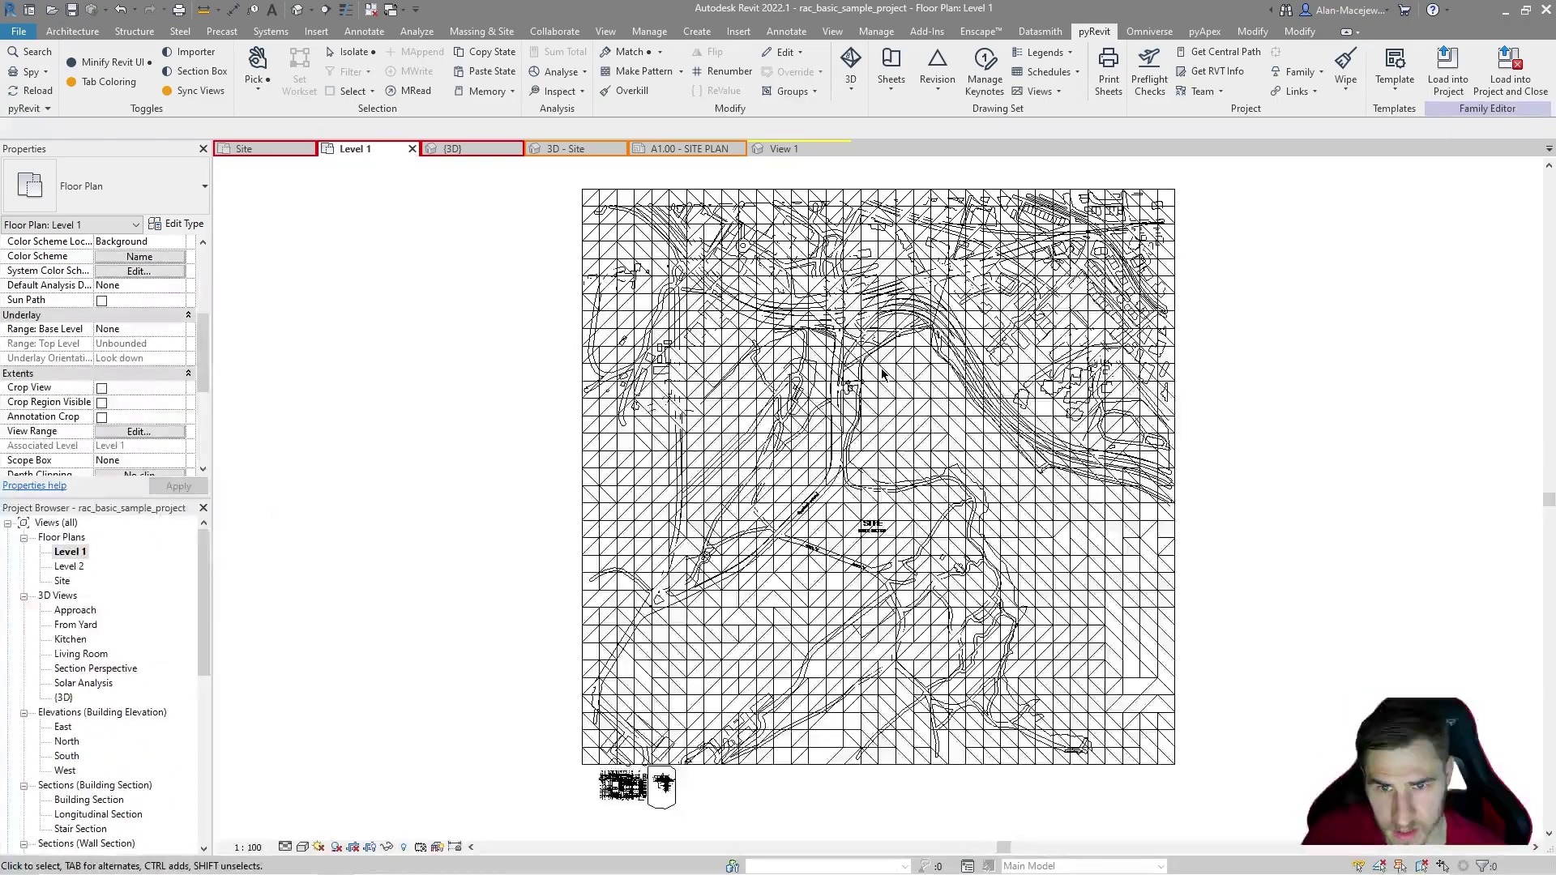
scroll(624, 807, up, 8)
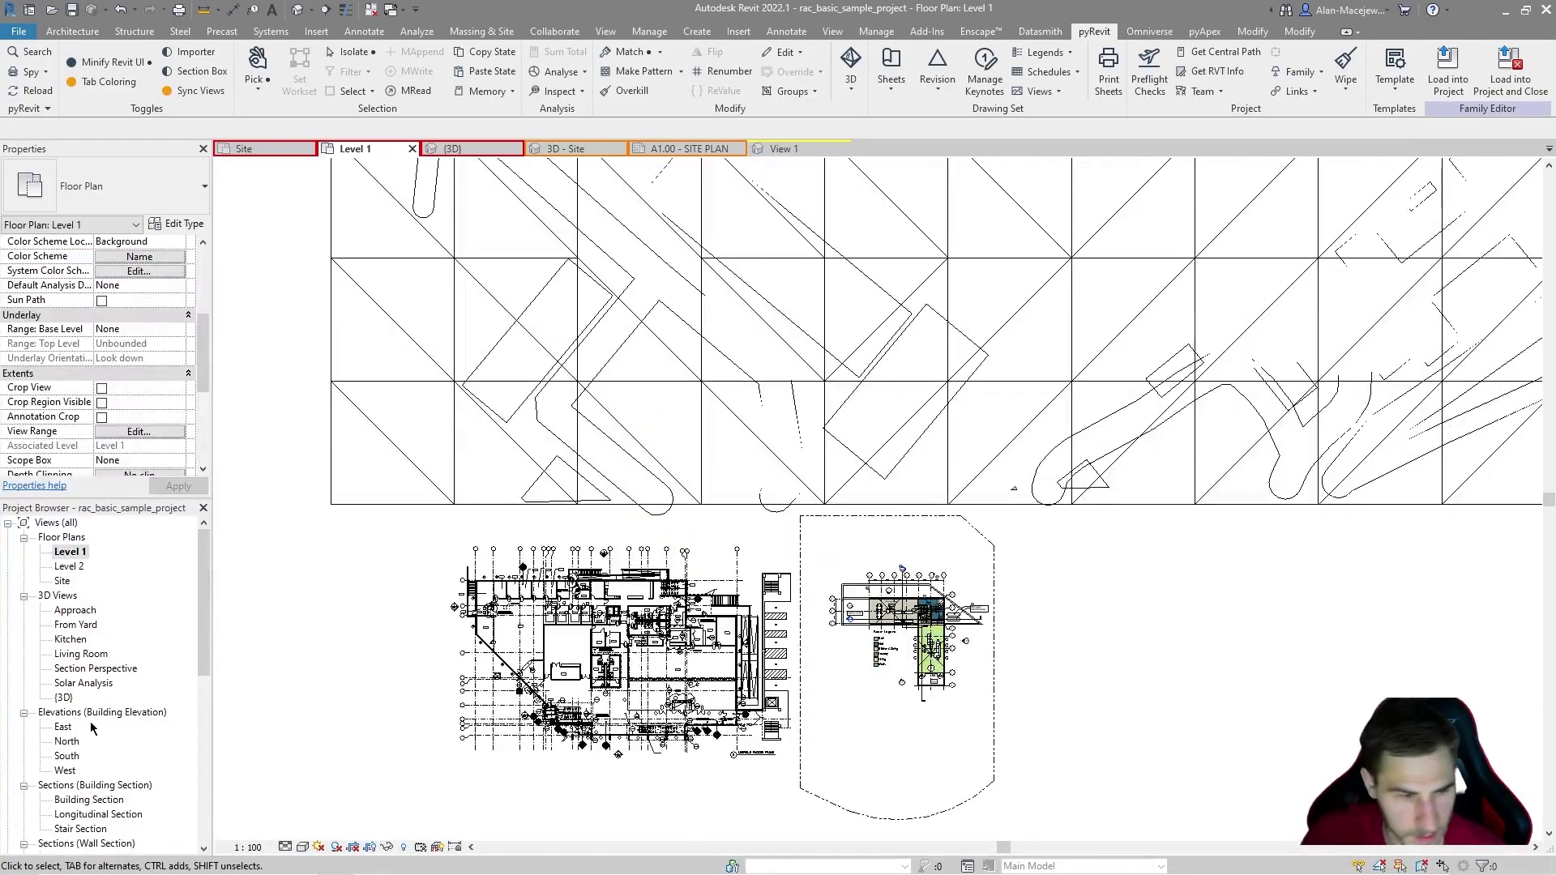
scroll(92, 728, down, 6)
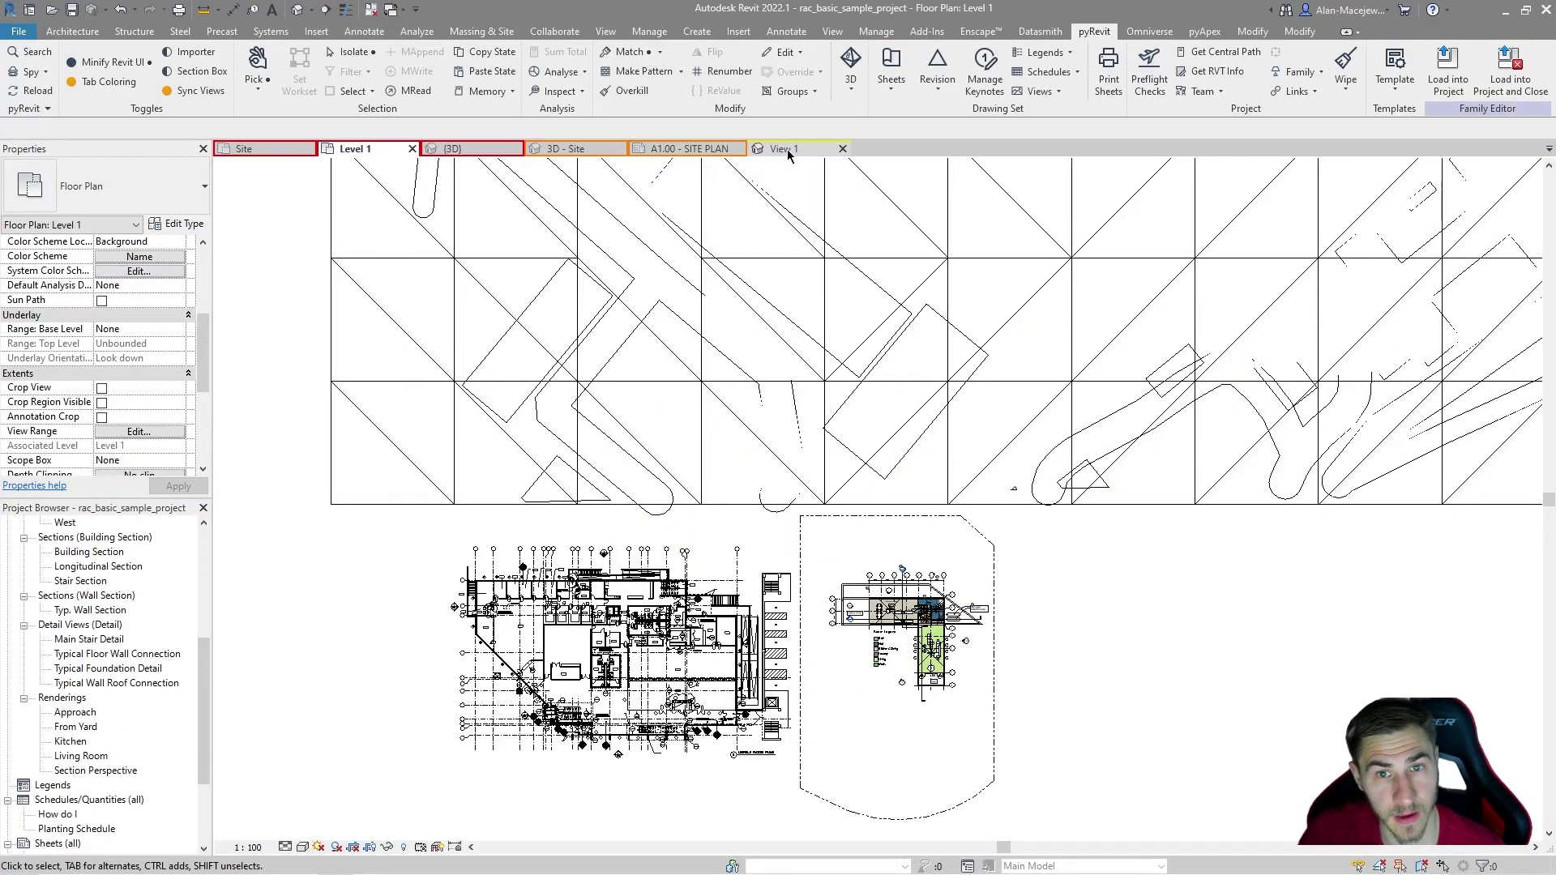
Create a Level 1 reflected ceiling plan from View > Plan Views
click(604, 33)
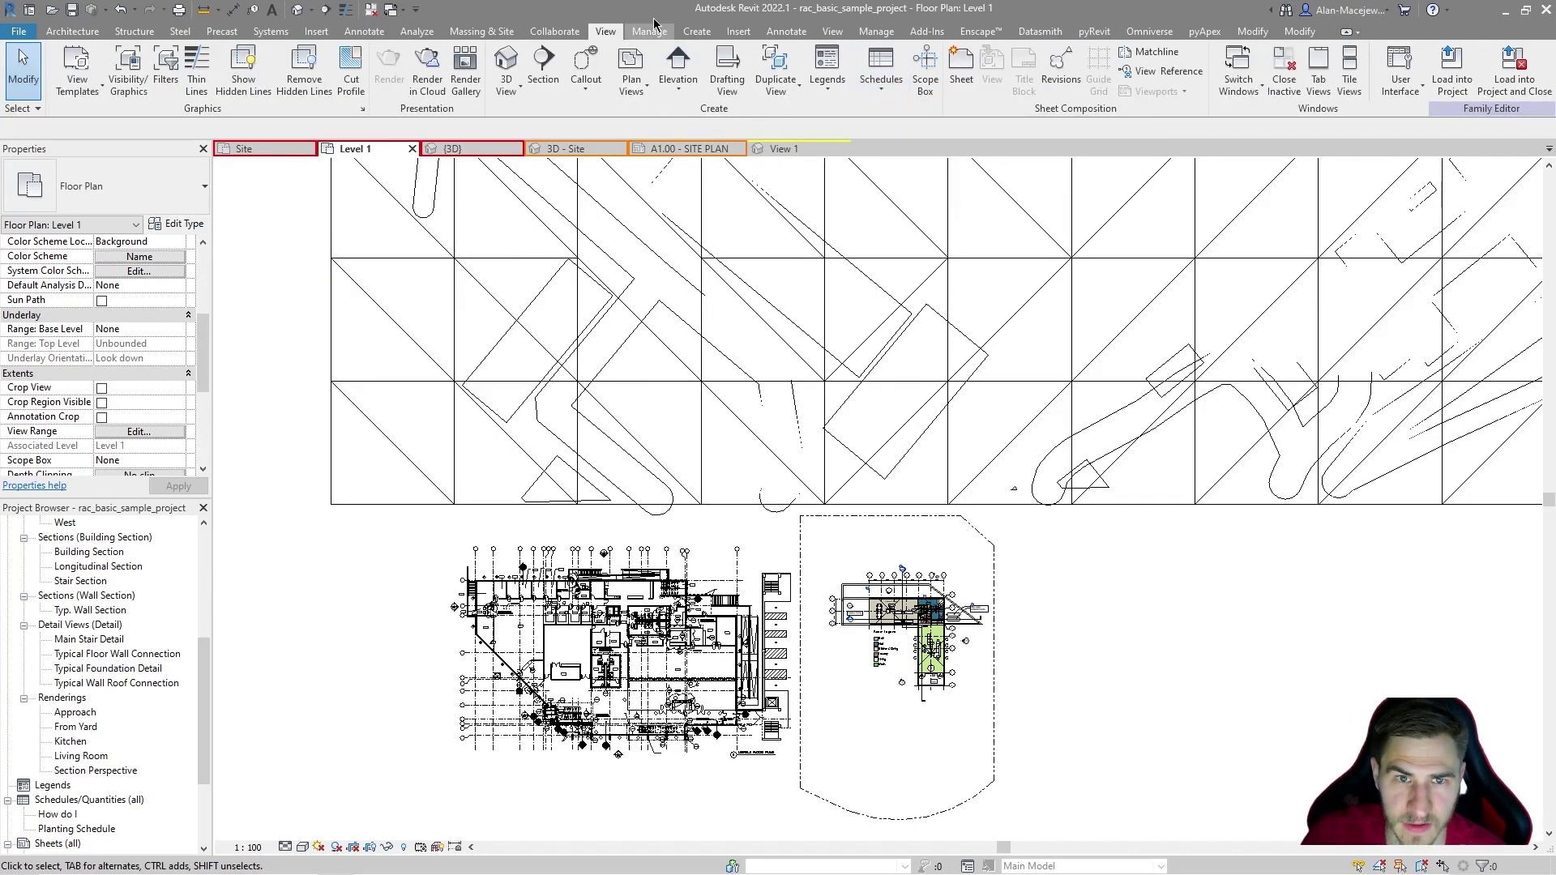
click(631, 81)
click(661, 149)
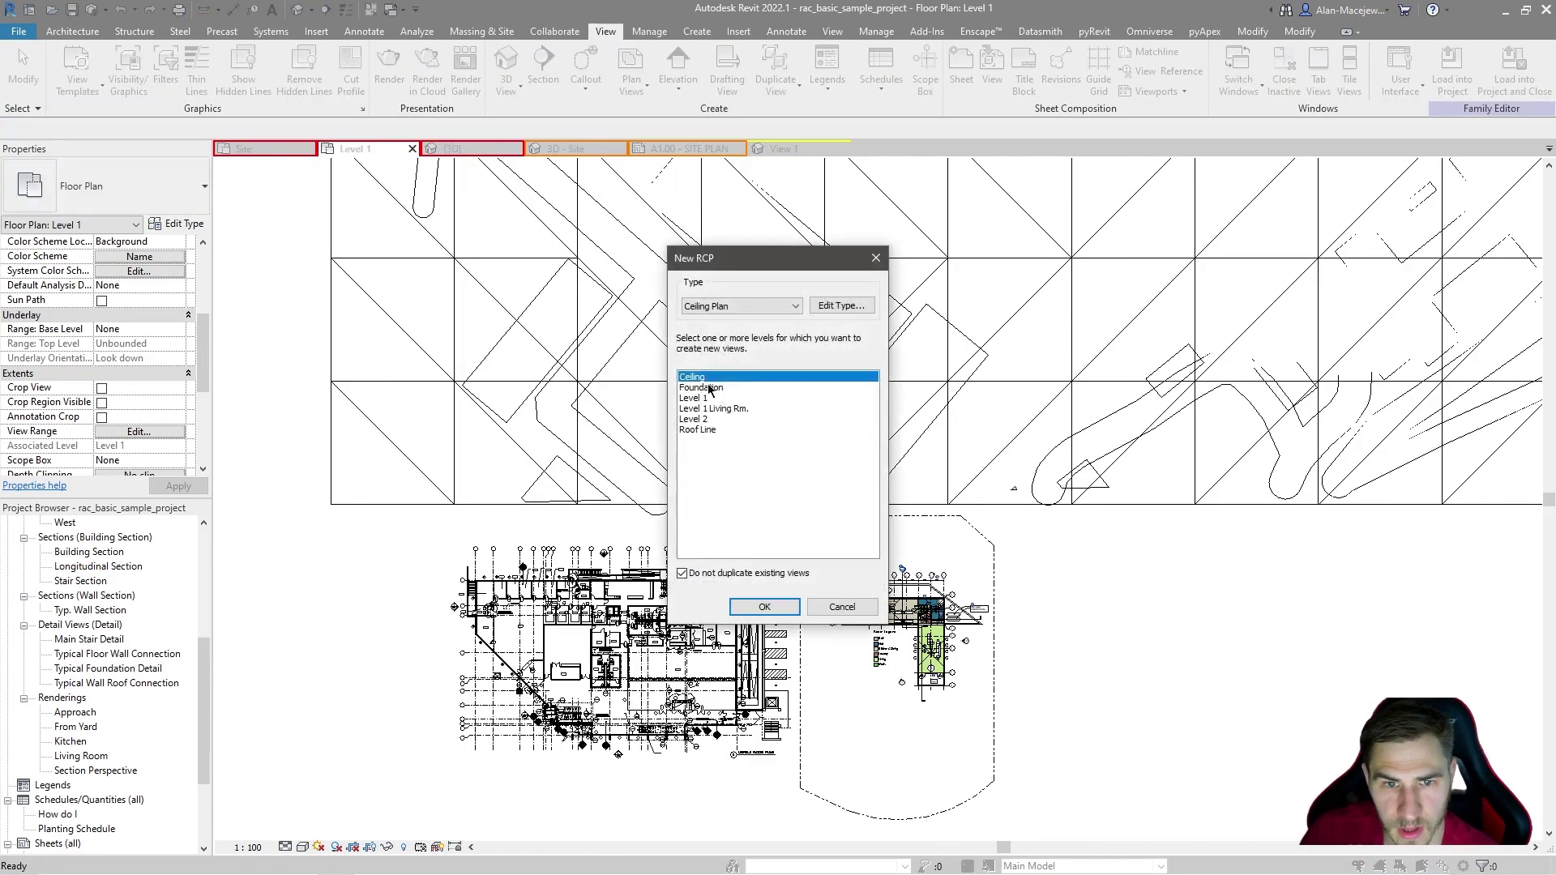
click(705, 399)
click(764, 606)
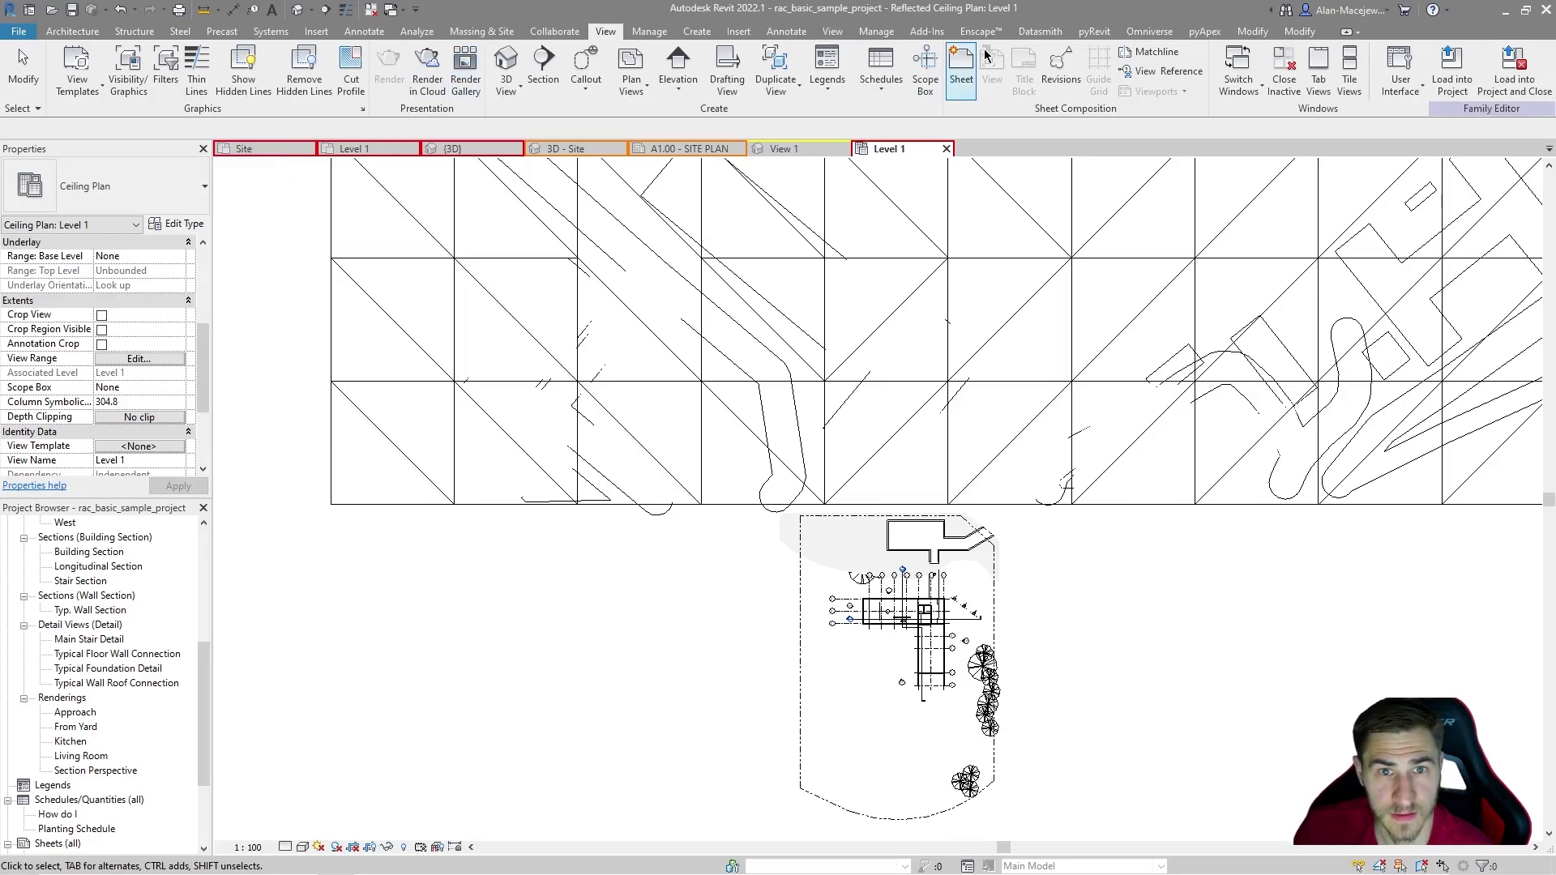
click(1094, 31)
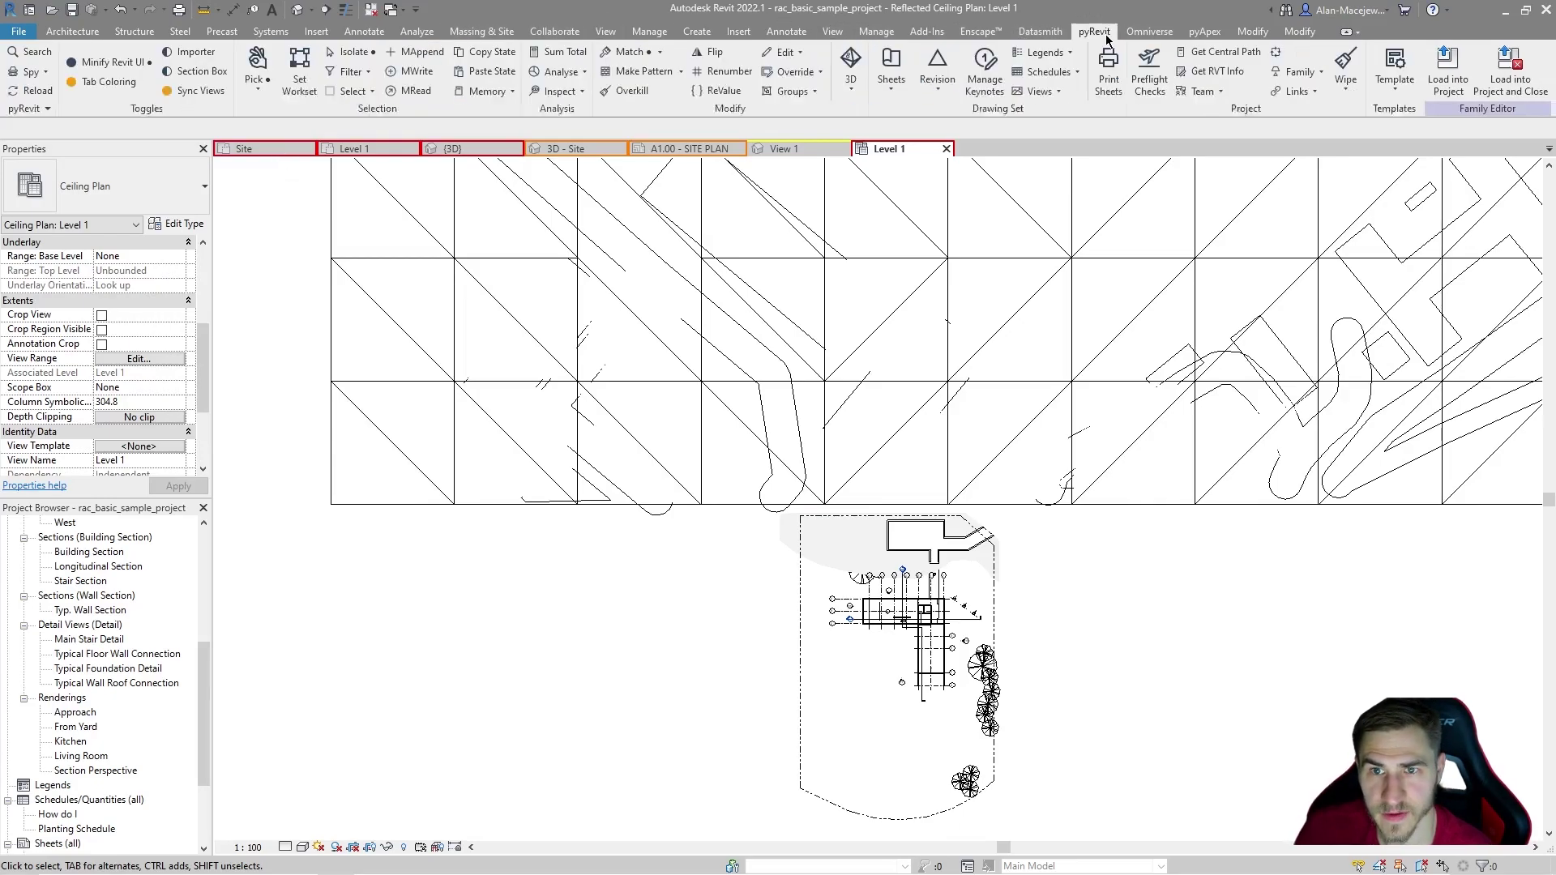
Turn on pyRevit Sync Views and zoom into the Level 1 ceiling plan
click(186, 92)
scroll(927, 630, up, 6)
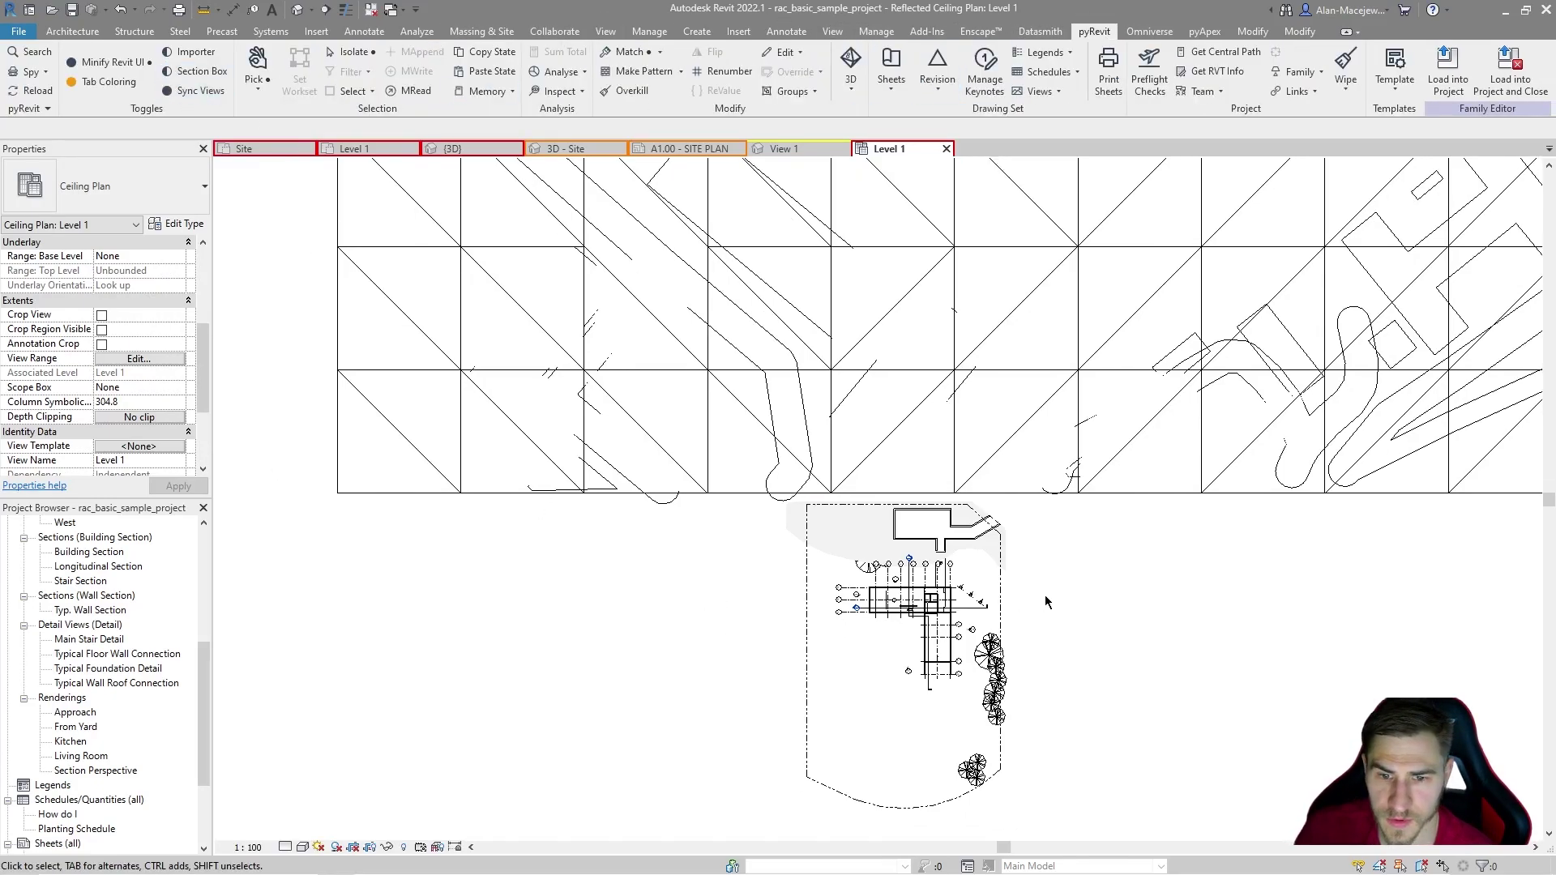
scroll(714, 559, up, 2)
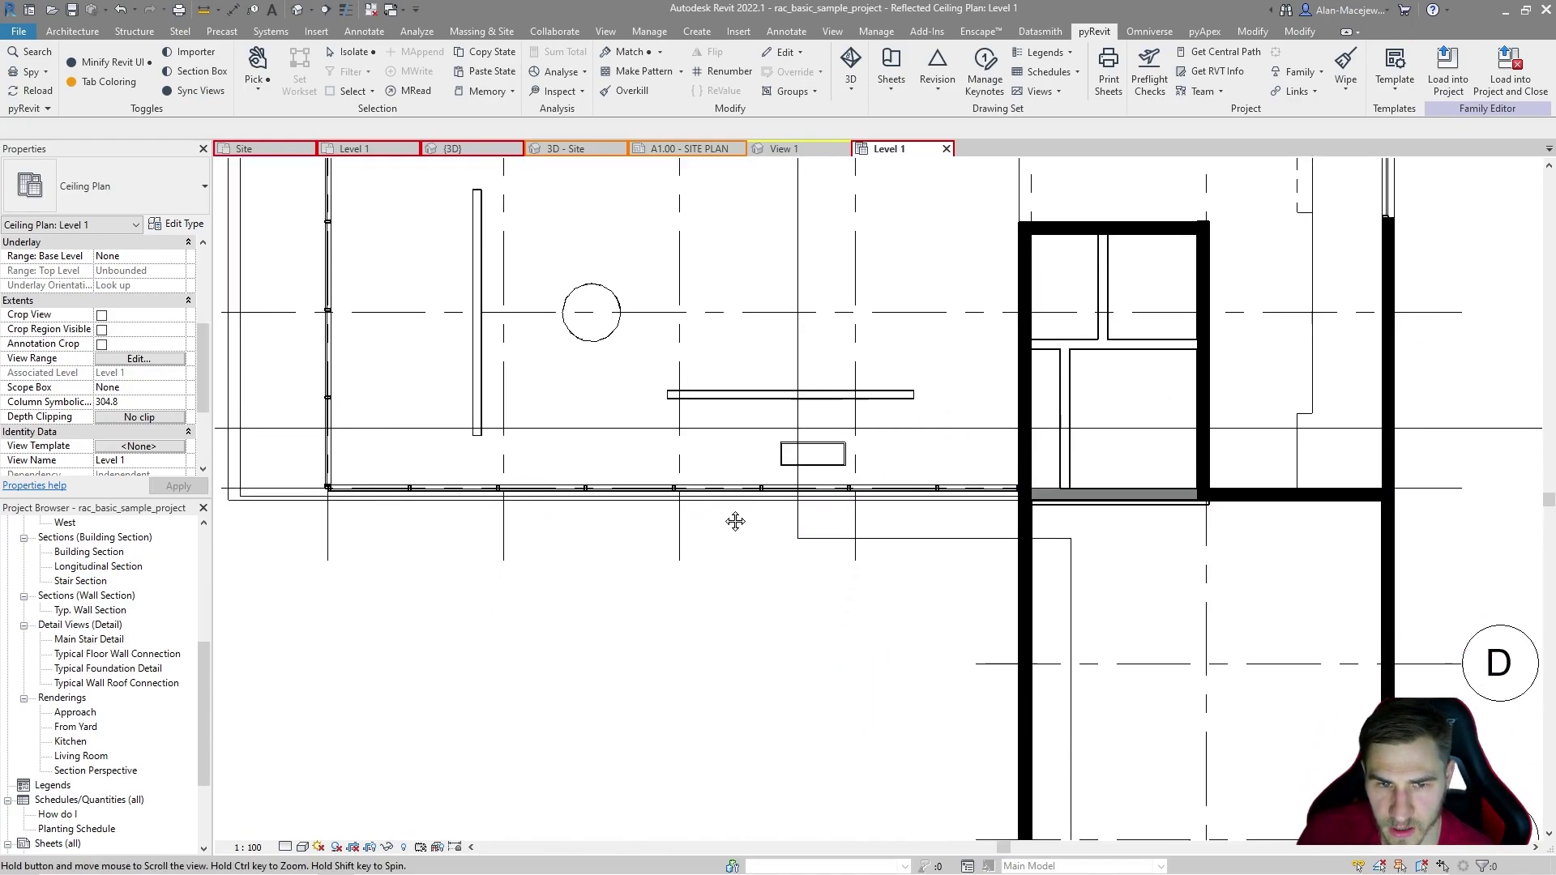
scroll(892, 470, down, 2)
scroll(1013, 405, up, 1)
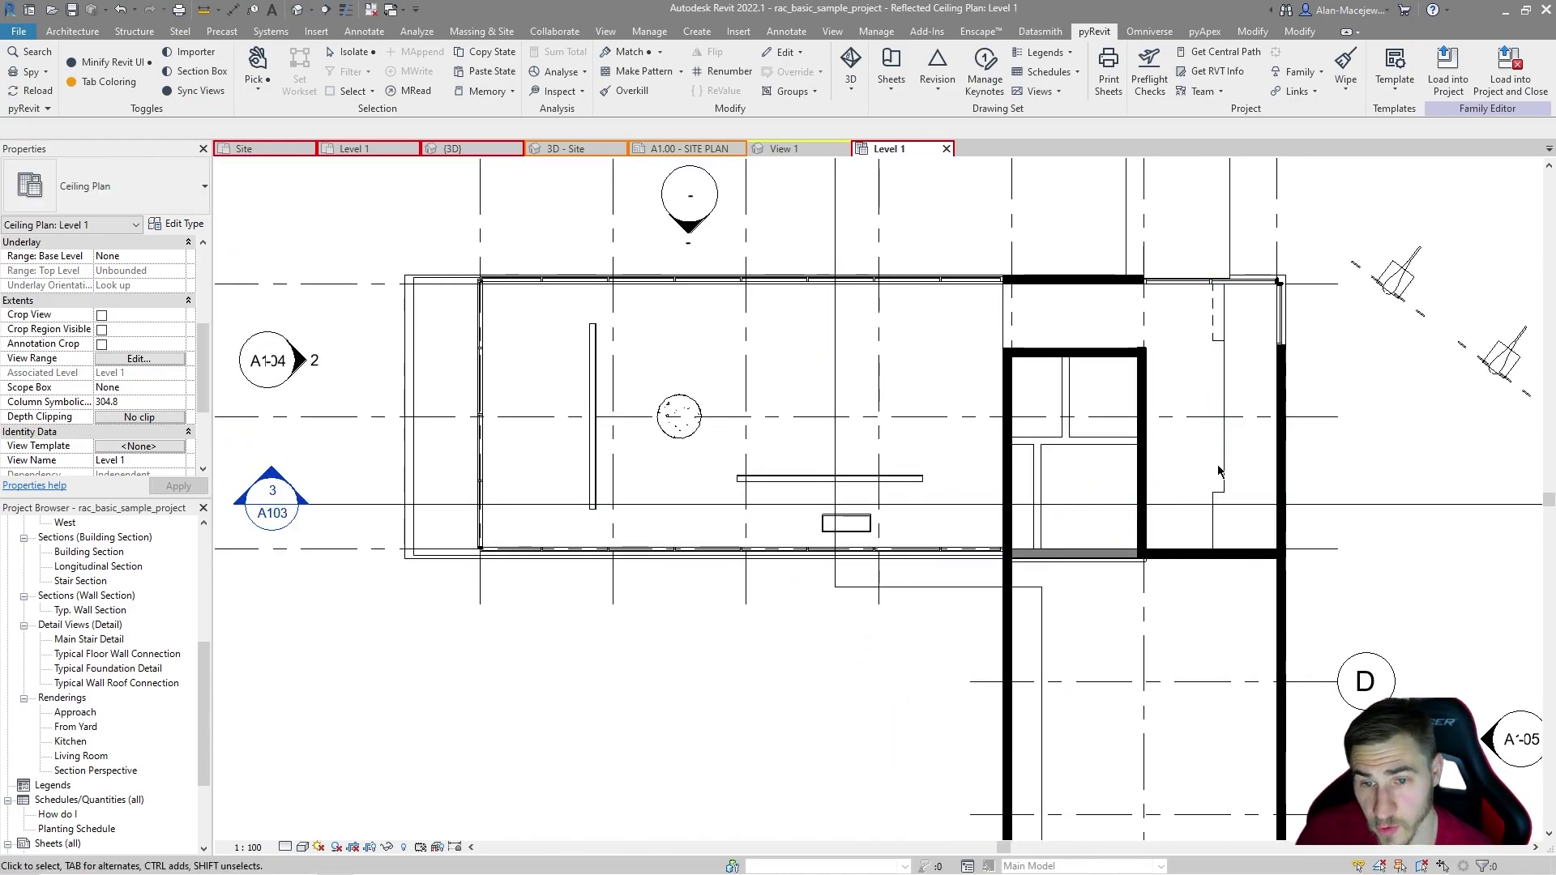
scroll(1218, 470, up, 2)
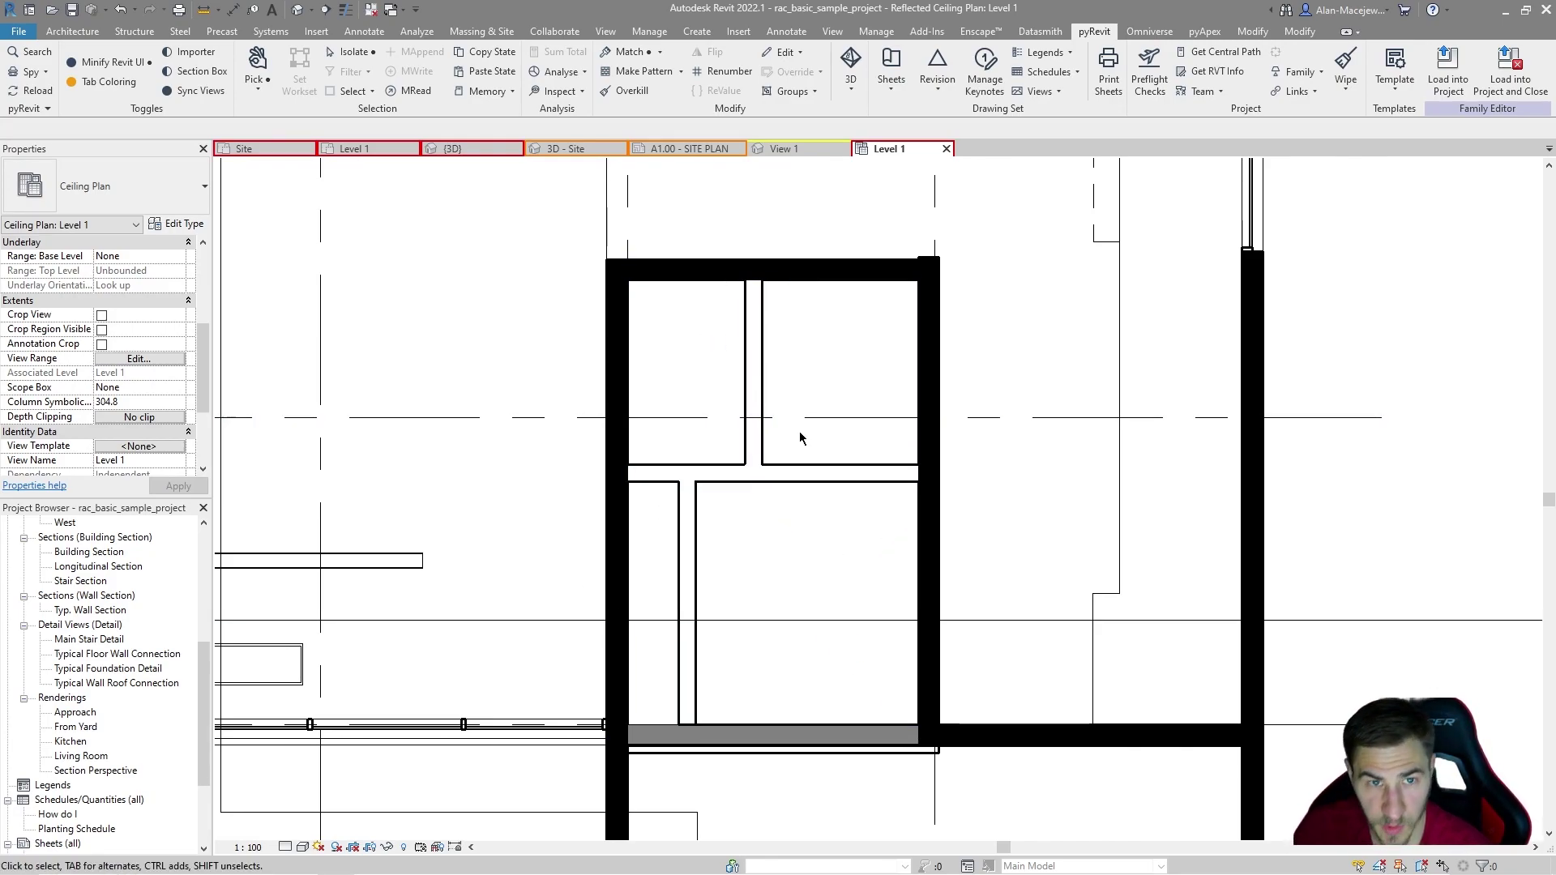
click(195, 91)
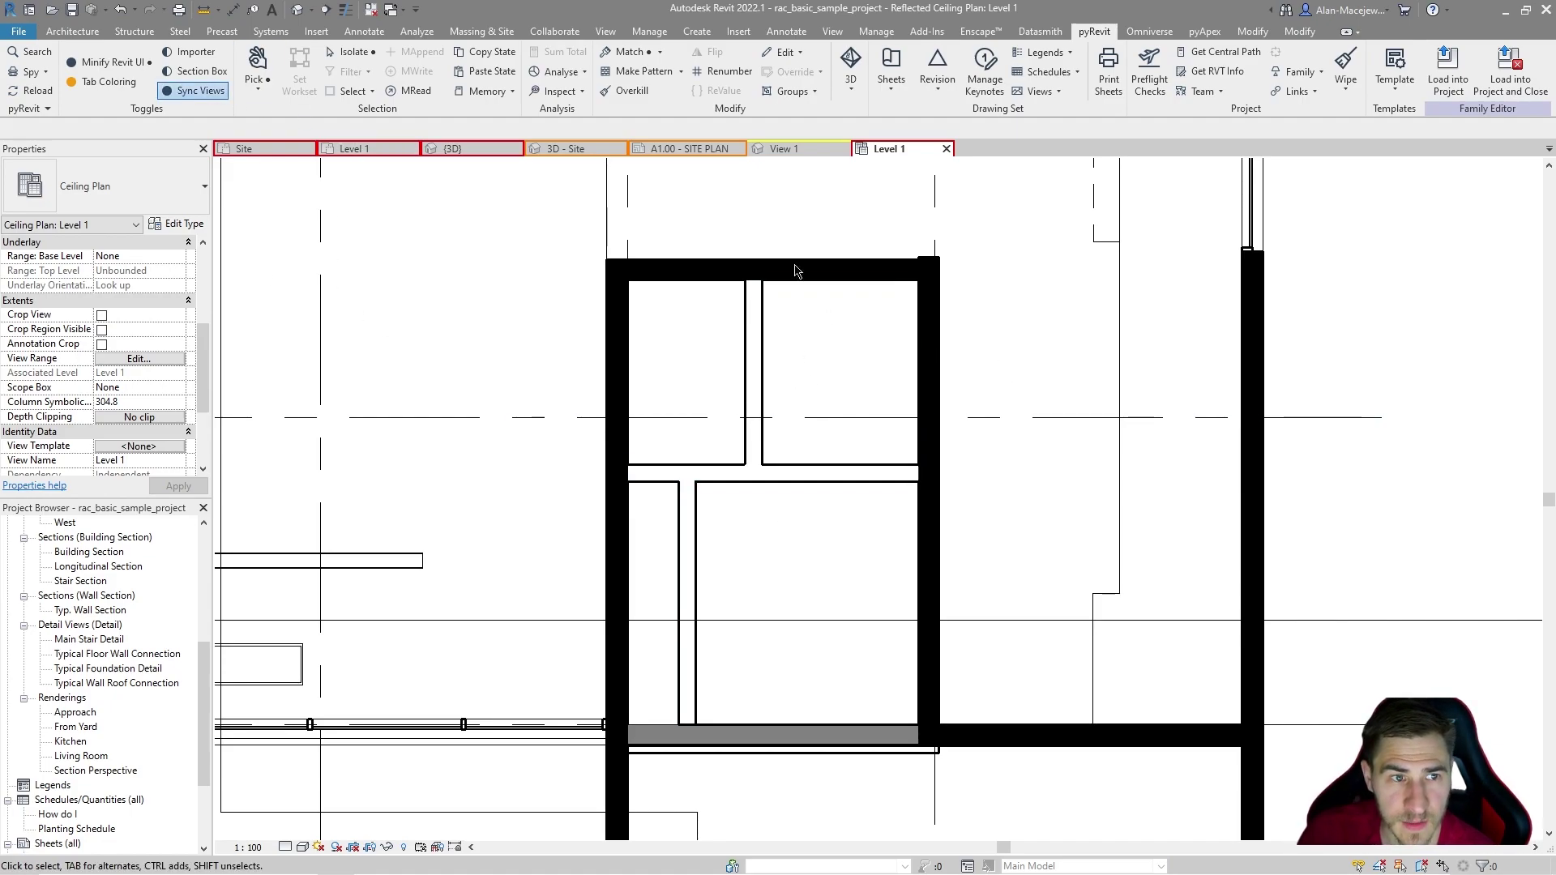
Switch from the Level 1 floor plan back to the ceiling plan, which shows the same synced area
click(354, 148)
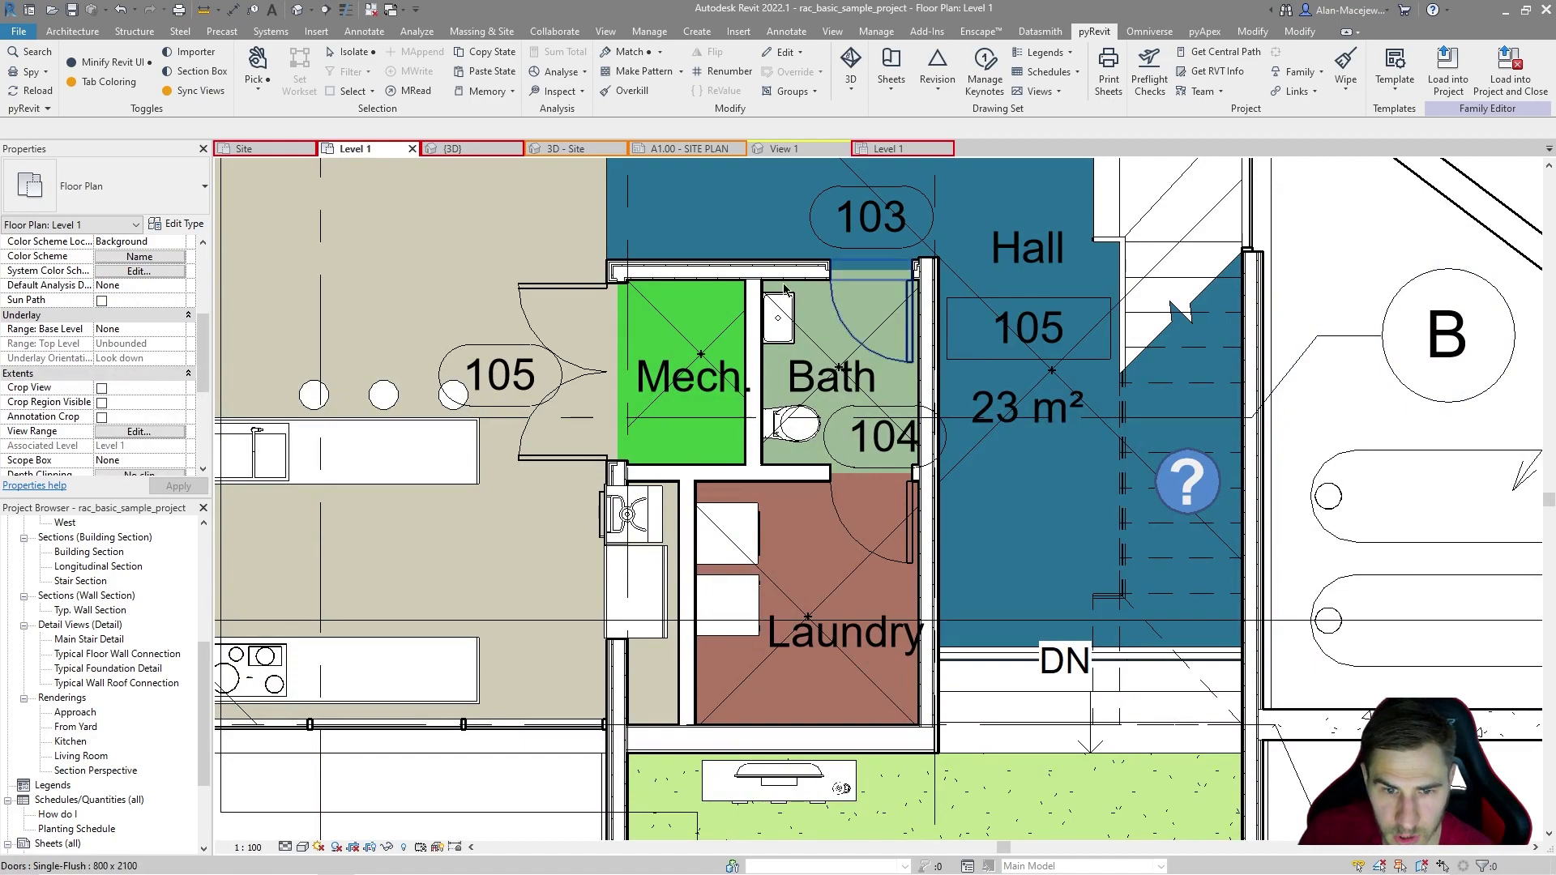
scroll(998, 560, down, 5)
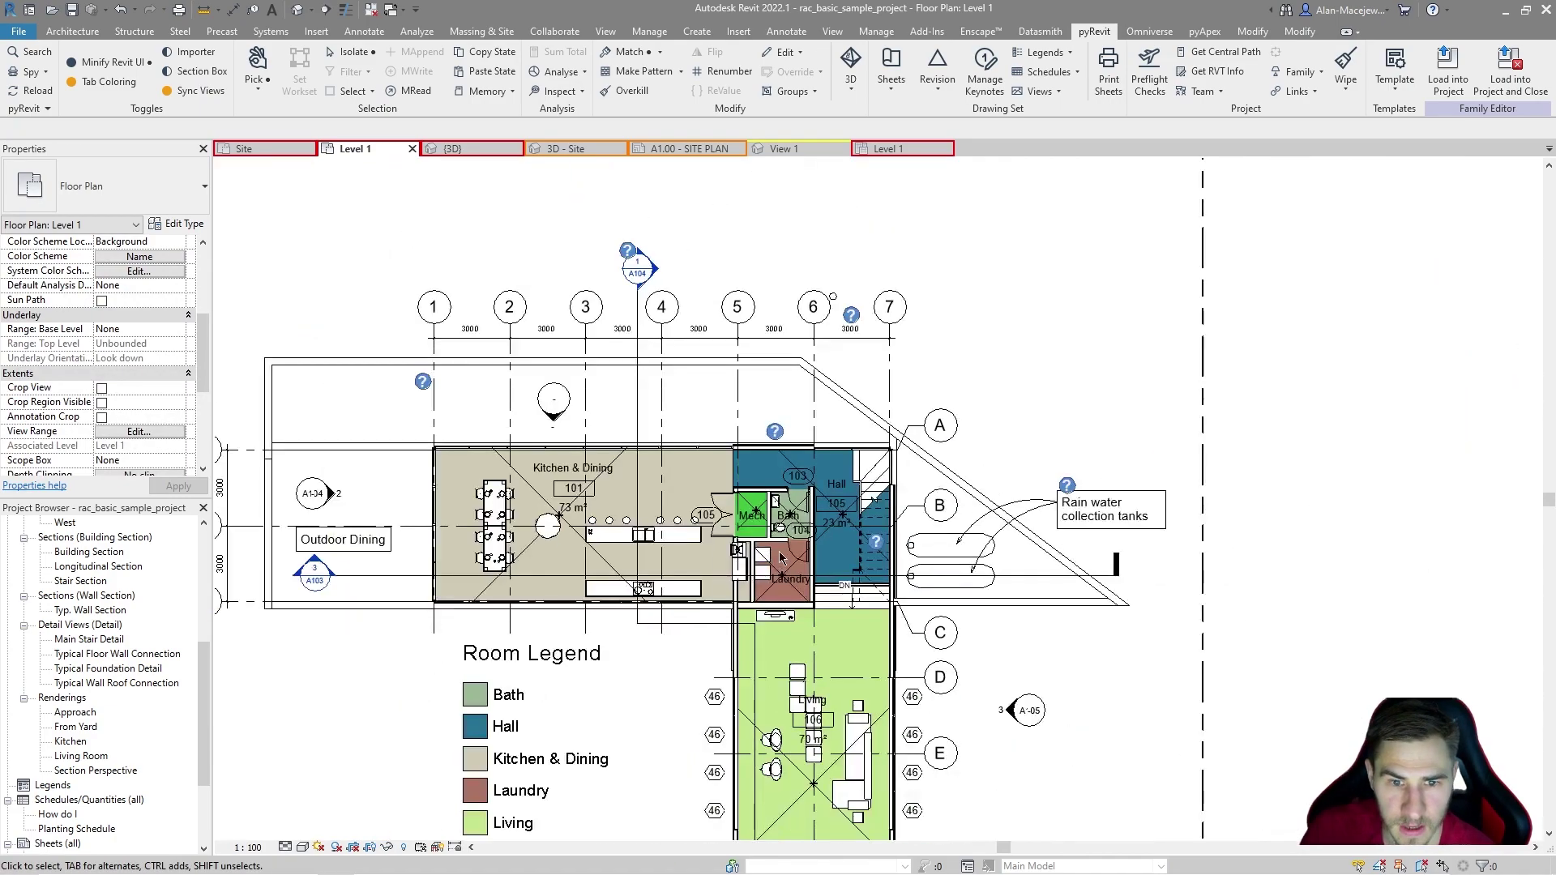
scroll(801, 599, up, 5)
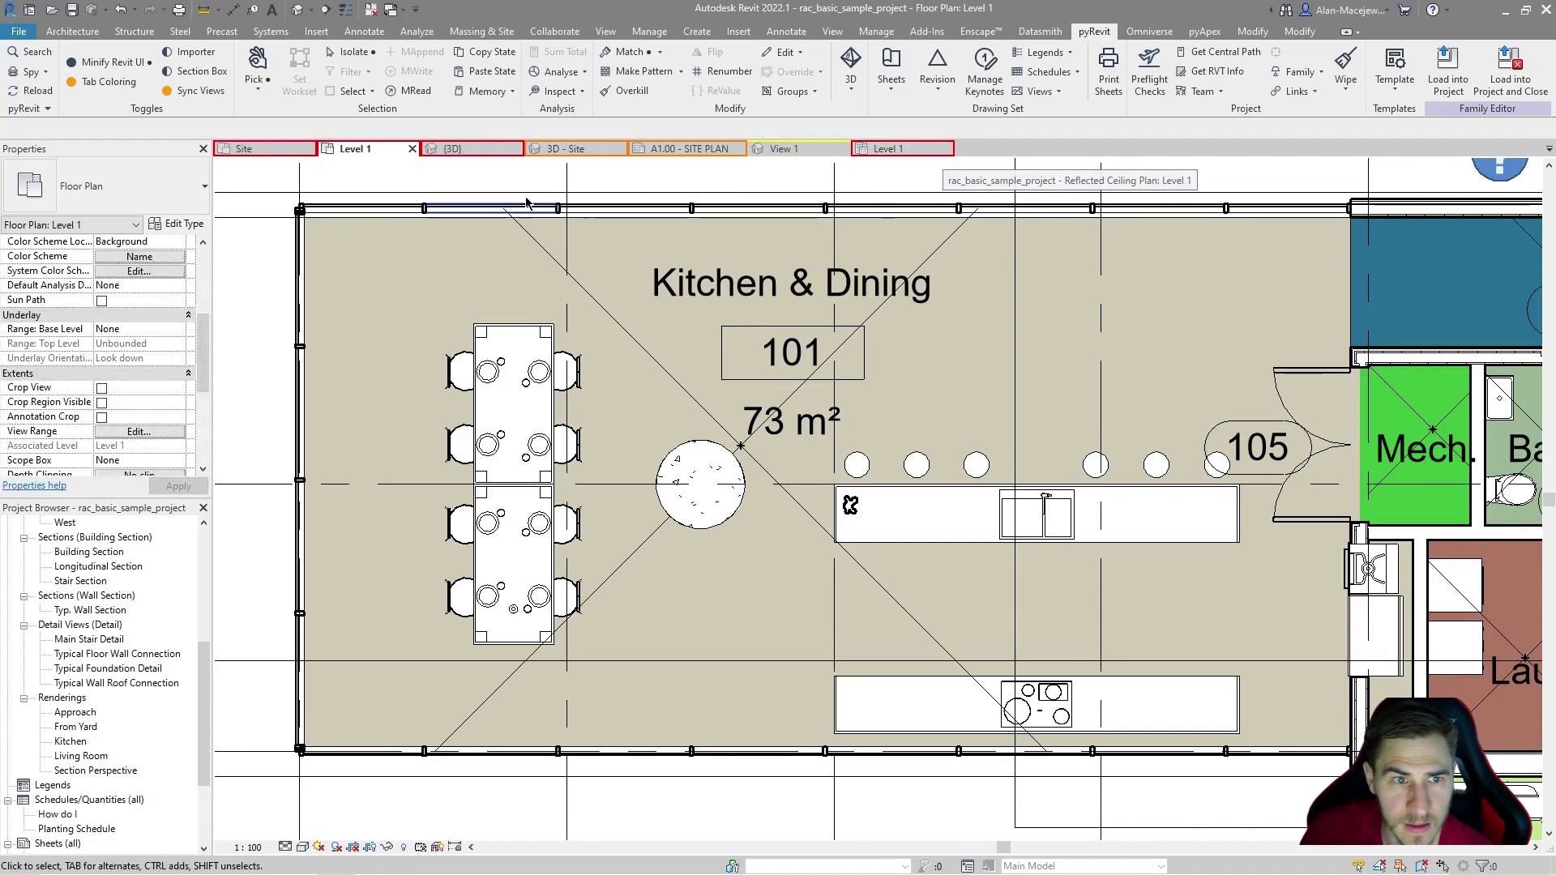
click(904, 149)
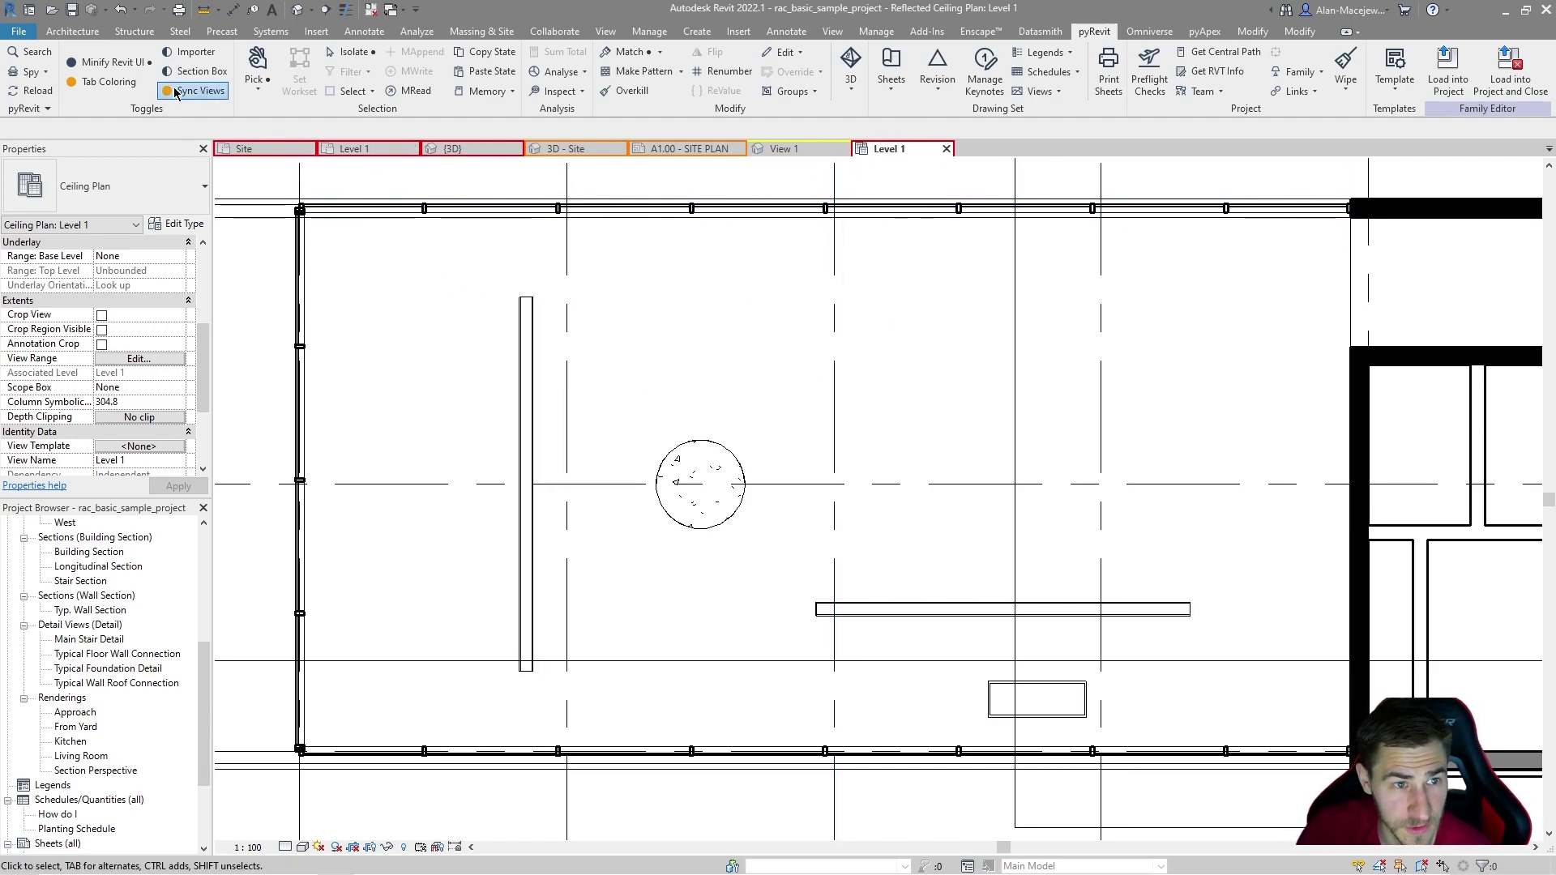
Zoom out and return to the Level 1 floor plan showing Kitchen & Dining, Hall and the Room Legend
scroll(895, 442, down, 5)
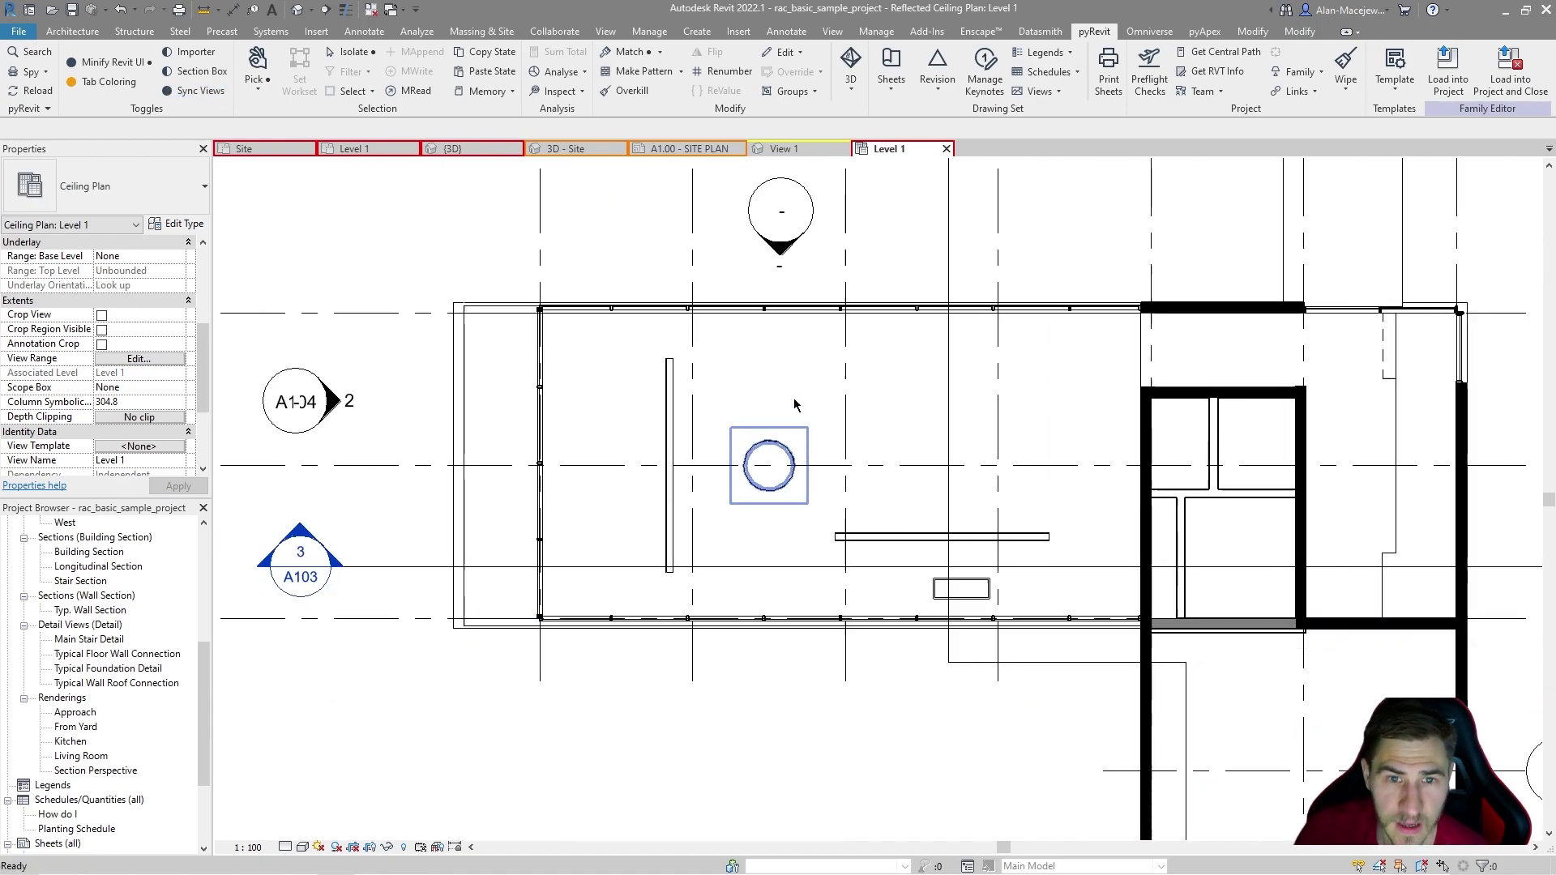
click(341, 150)
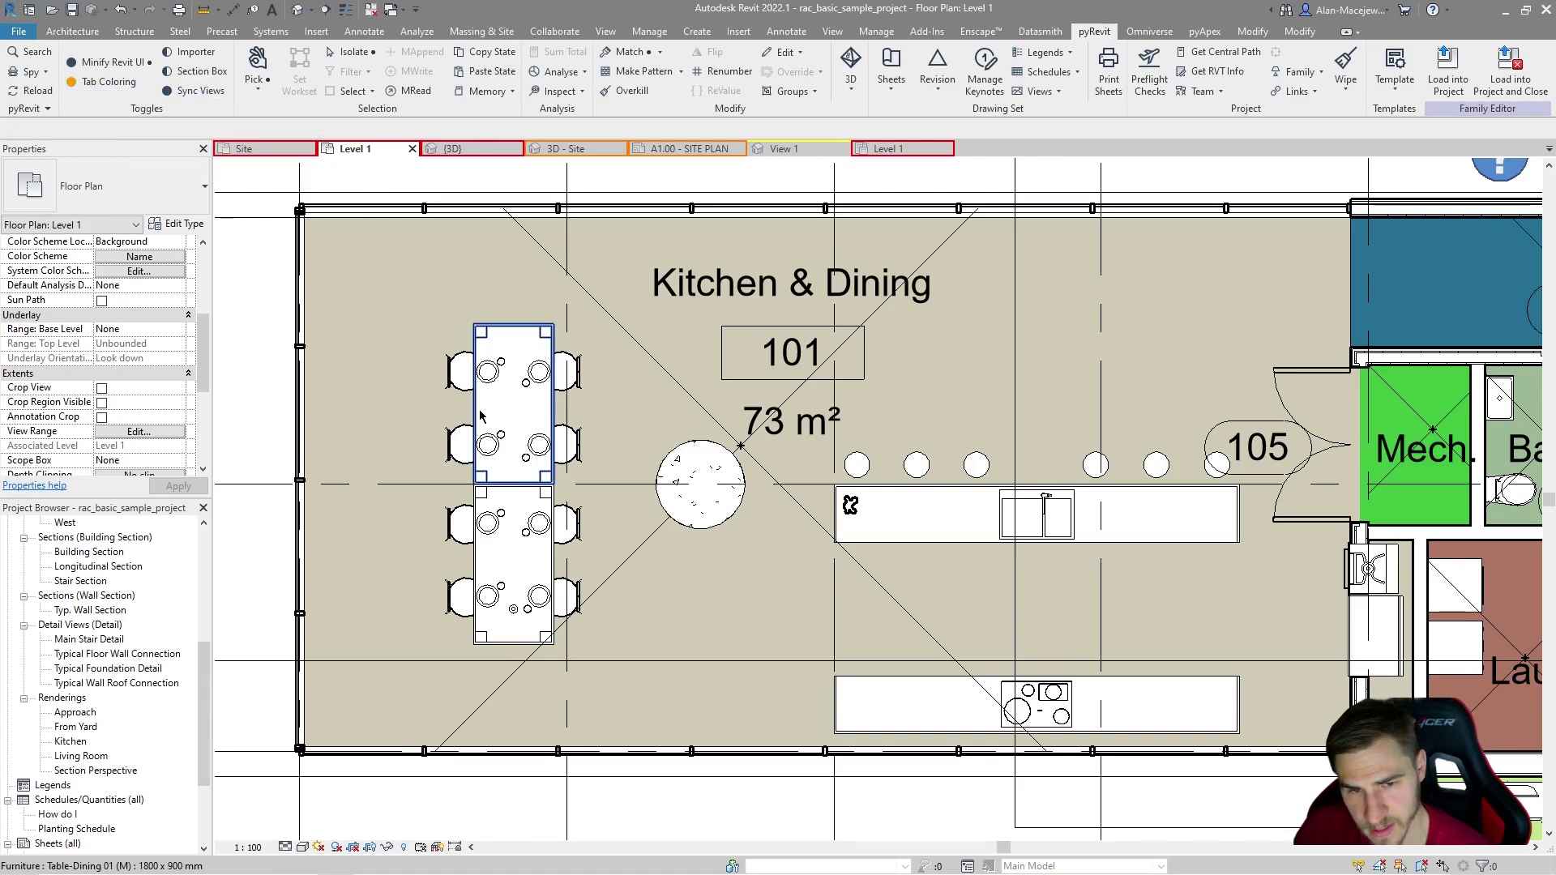
scroll(487, 409, down, 3)
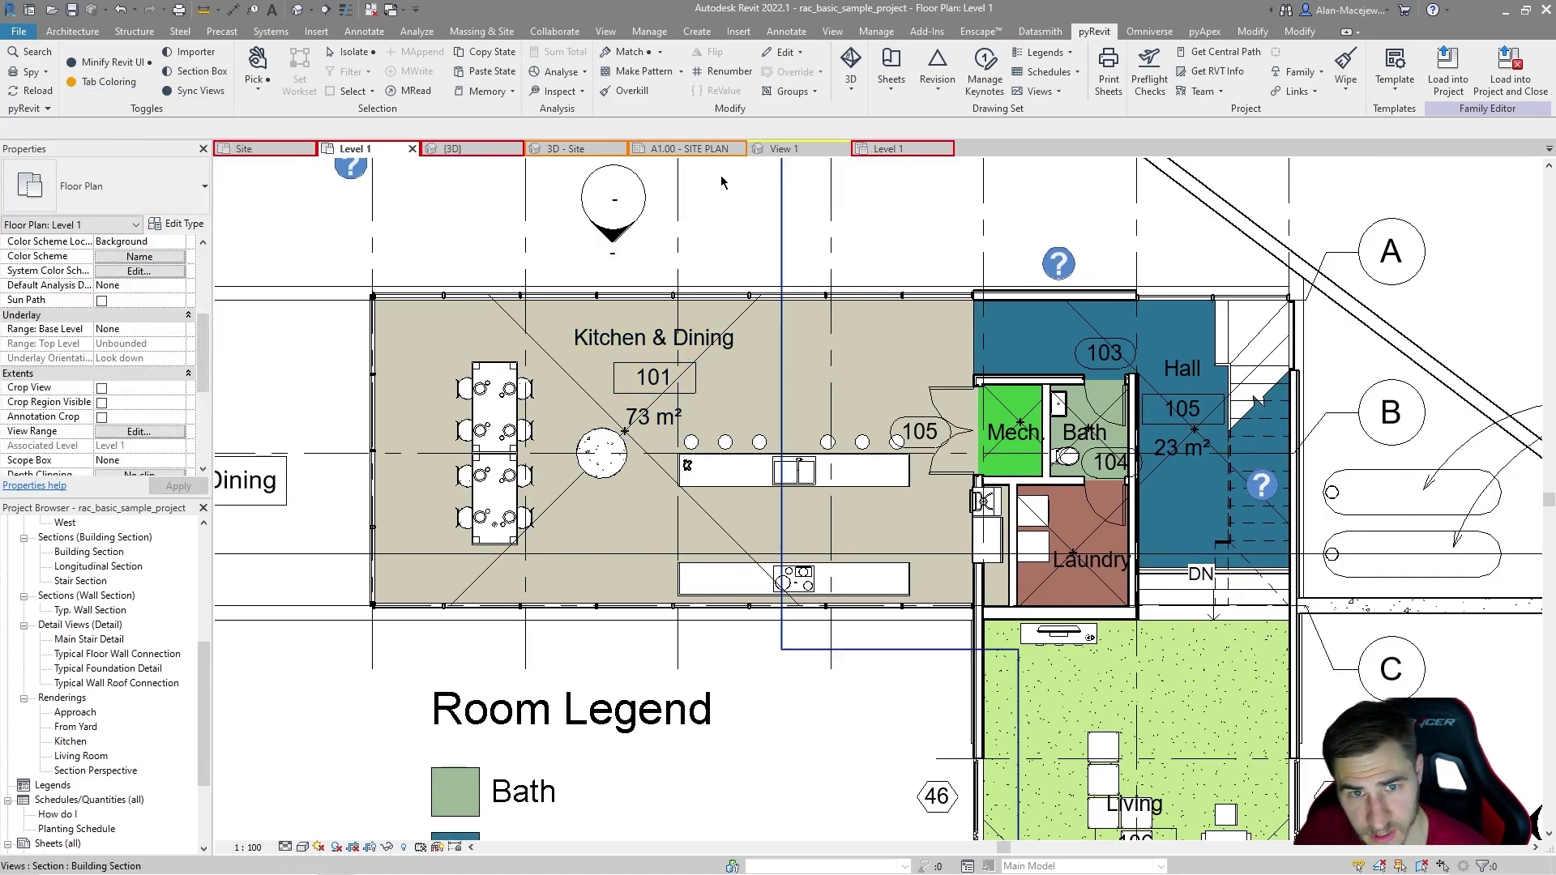